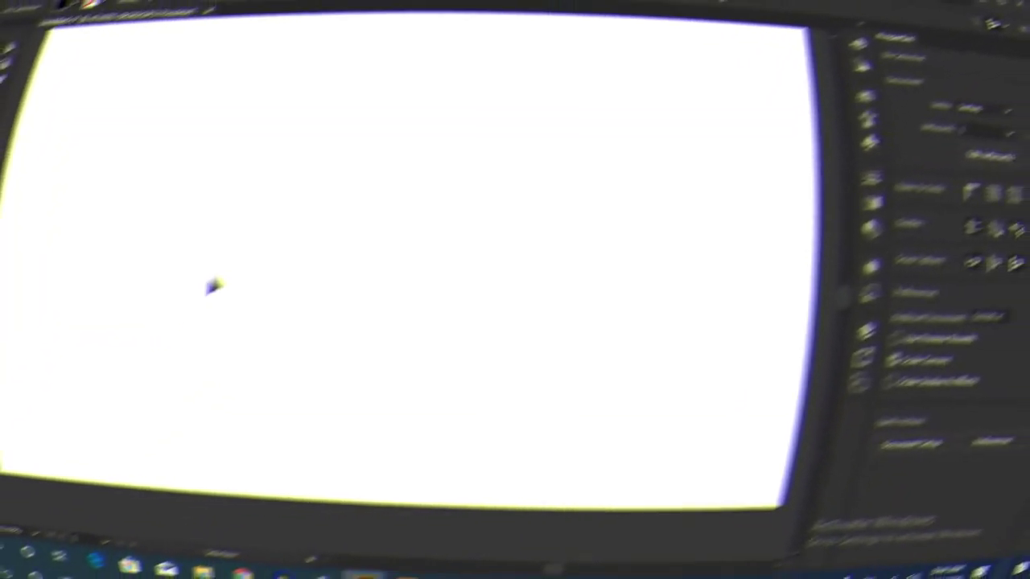
Make the 1280 x 800 artboard a portrait page and drag its edges into a smaller custom size
click(16, 302)
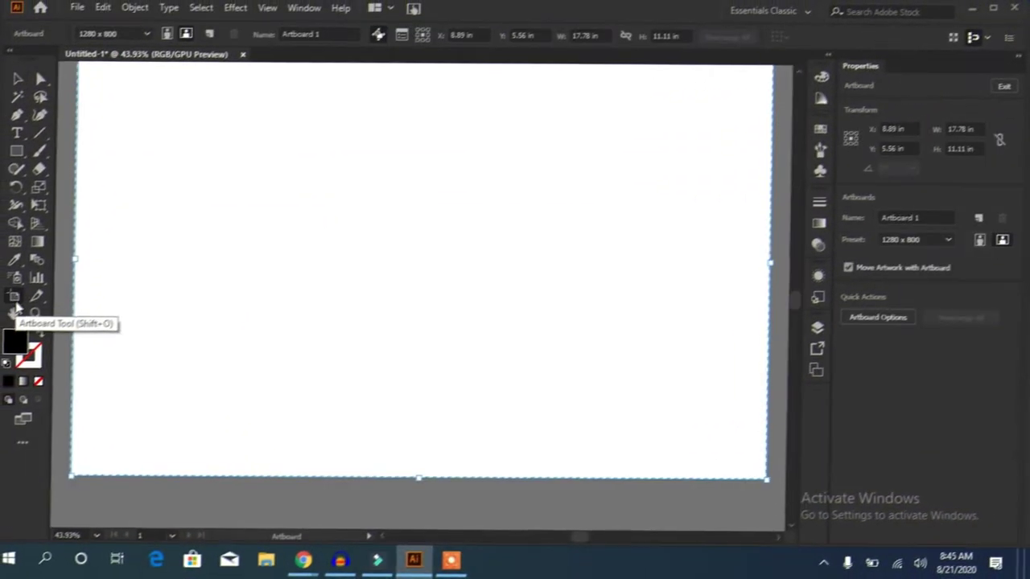
click(167, 39)
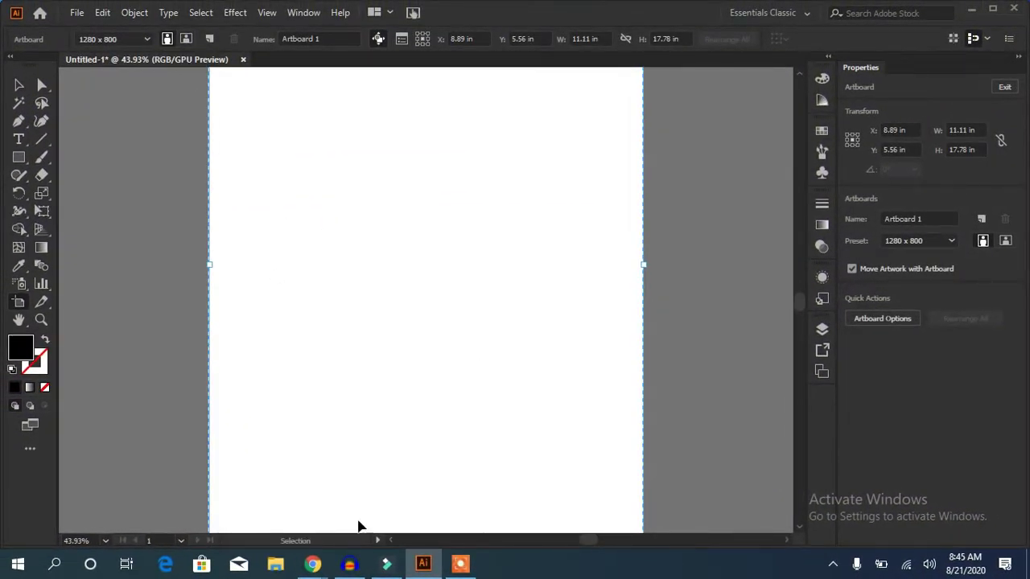
key(ctrl+minus)
key(ctrl+minus)
key(ctrl+minus)
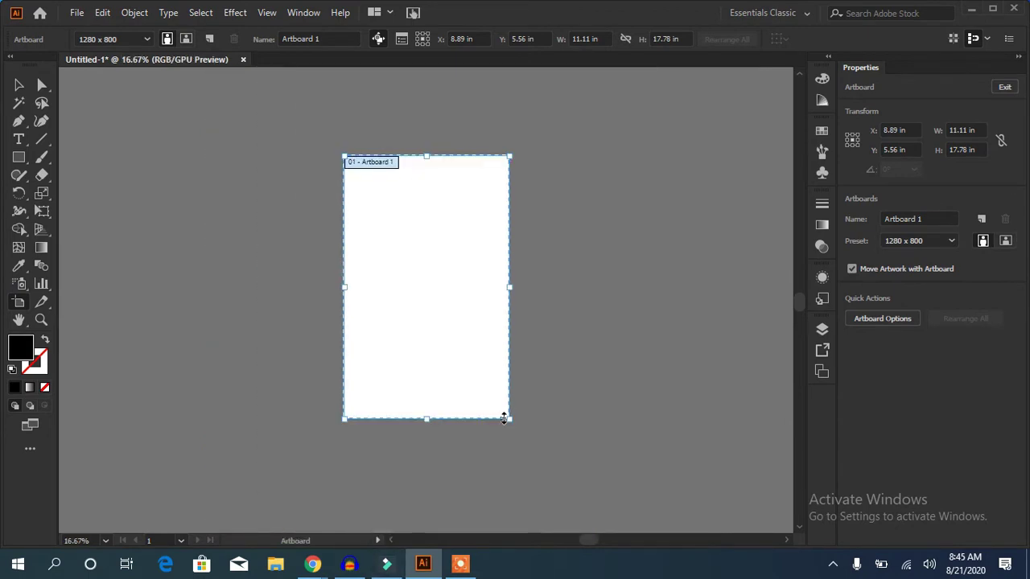
drag(426, 418, 426, 360)
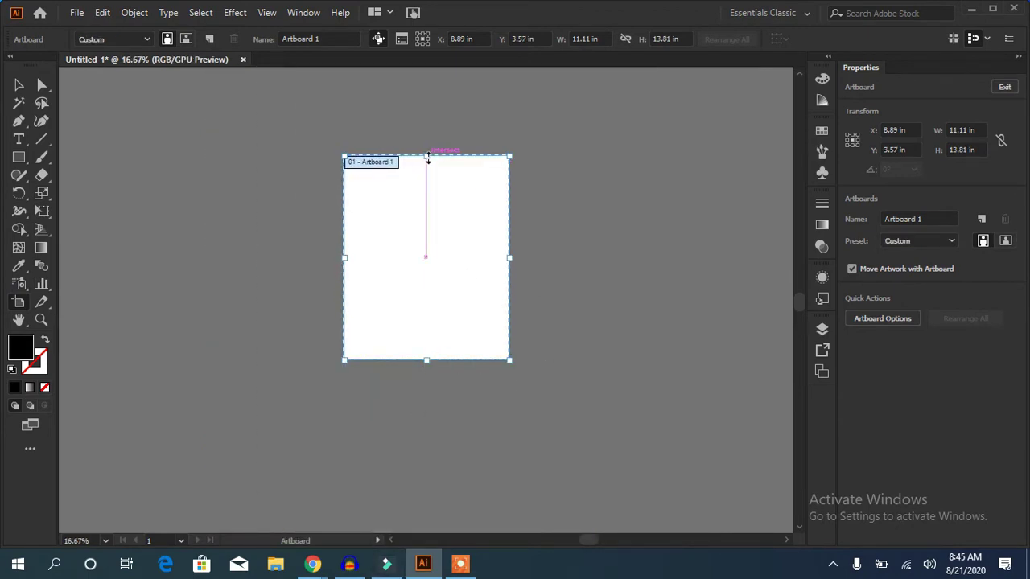
drag(427, 158, 427, 175)
drag(510, 259, 474, 268)
key(Escape)
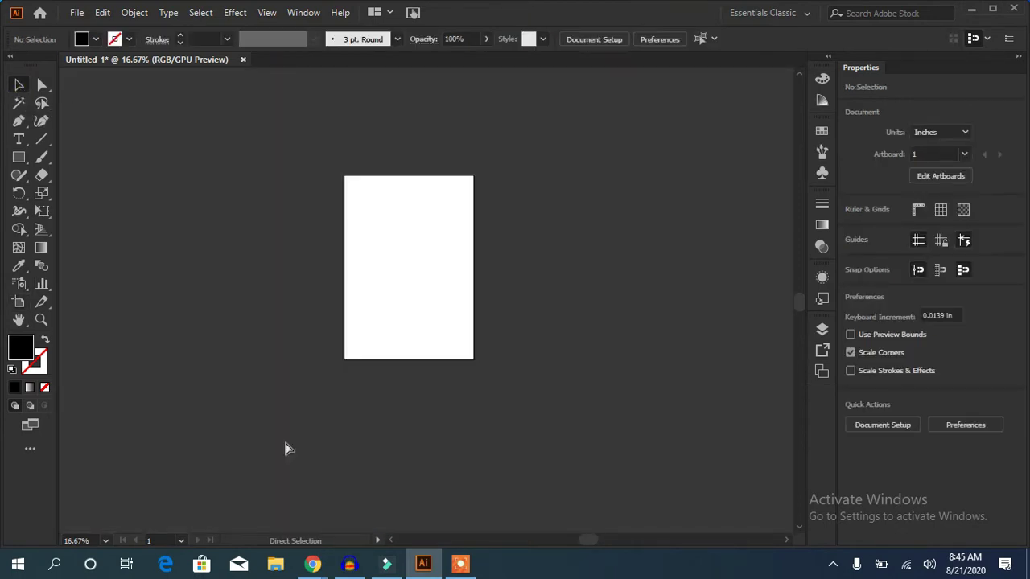
key(ctrl+0)
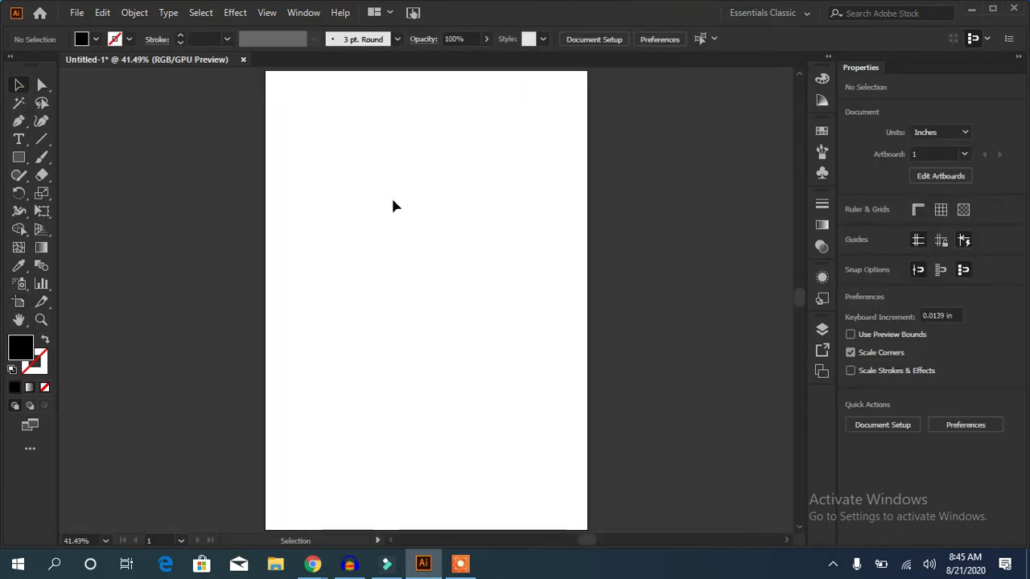
Draw a large black circle over the page's top-left and a smaller copy at lower right
drag(19, 157, 92, 193)
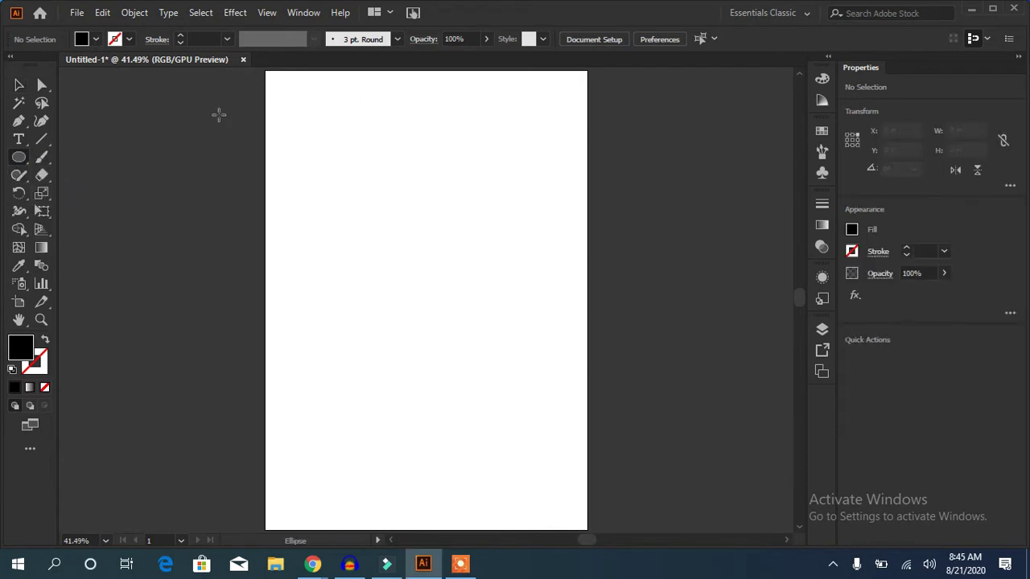
drag(190, 114, 480, 394)
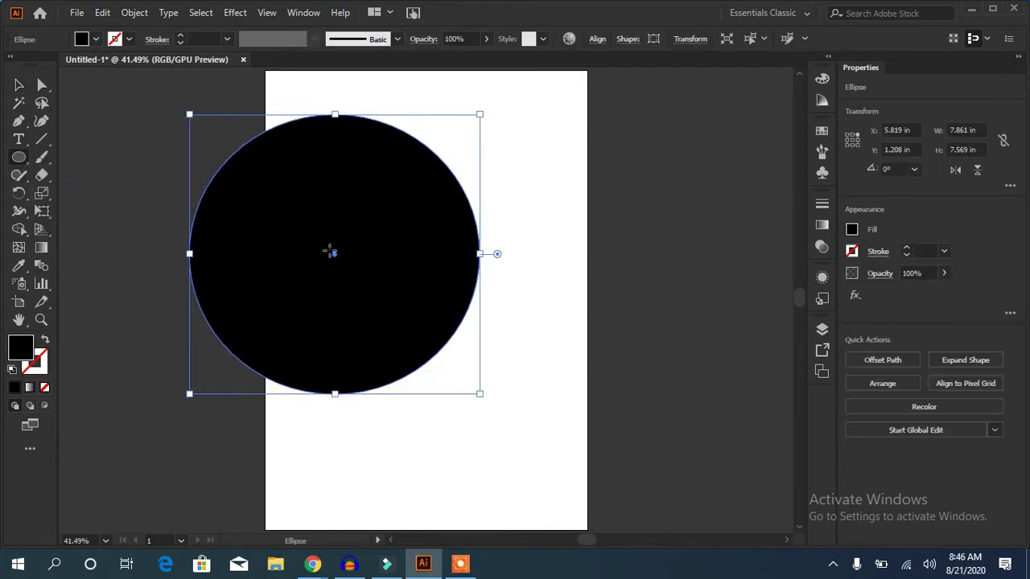
mouse_move(334, 252)
mouse_down()
mouse_move(304, 181)
mouse_move(362, 150)
mouse_move(443, 330)
mouse_up()
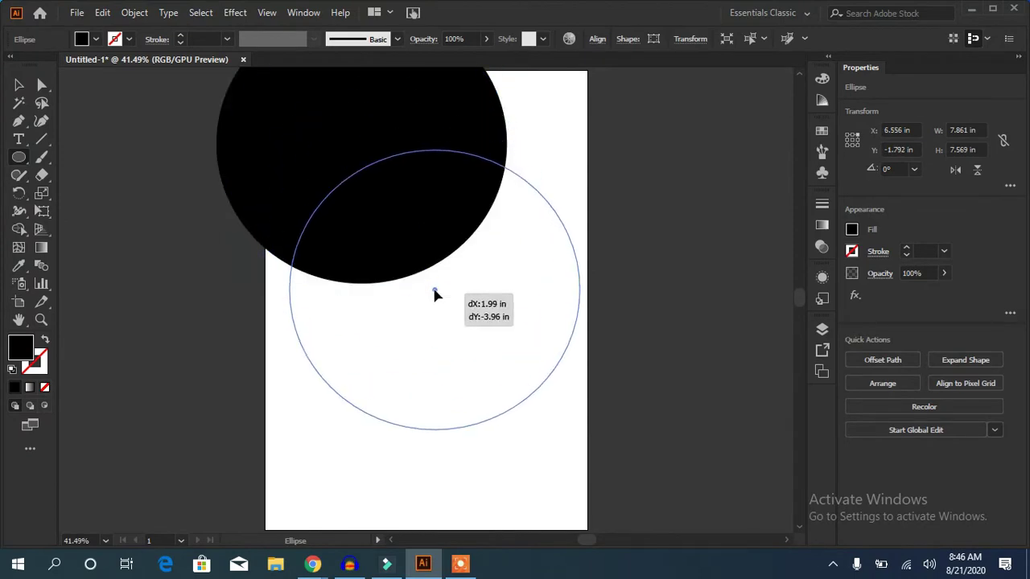
drag(298, 188, 323, 218)
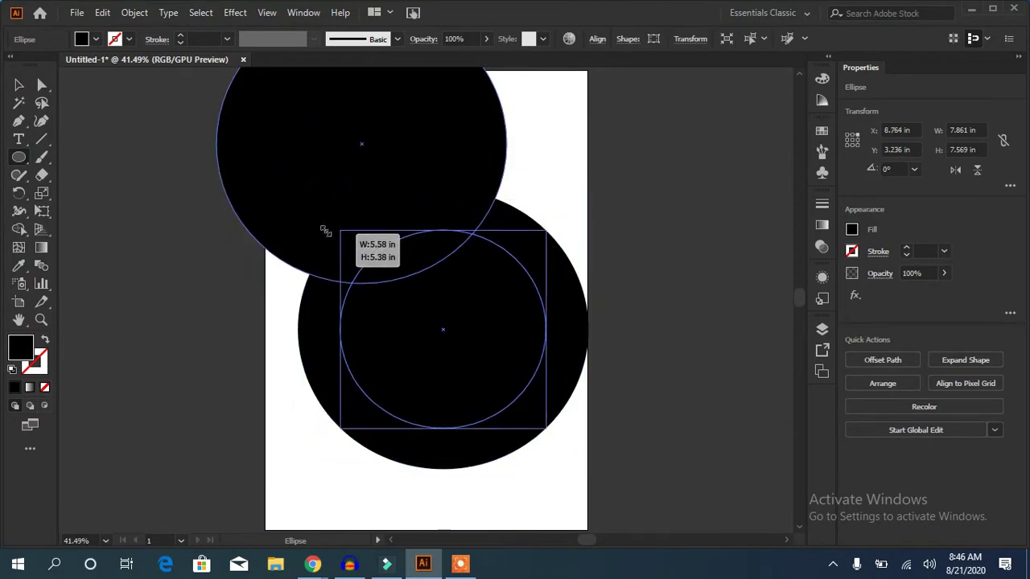
mouse_move(444, 338)
mouse_down()
mouse_move(481, 416)
mouse_move(535, 470)
mouse_up()
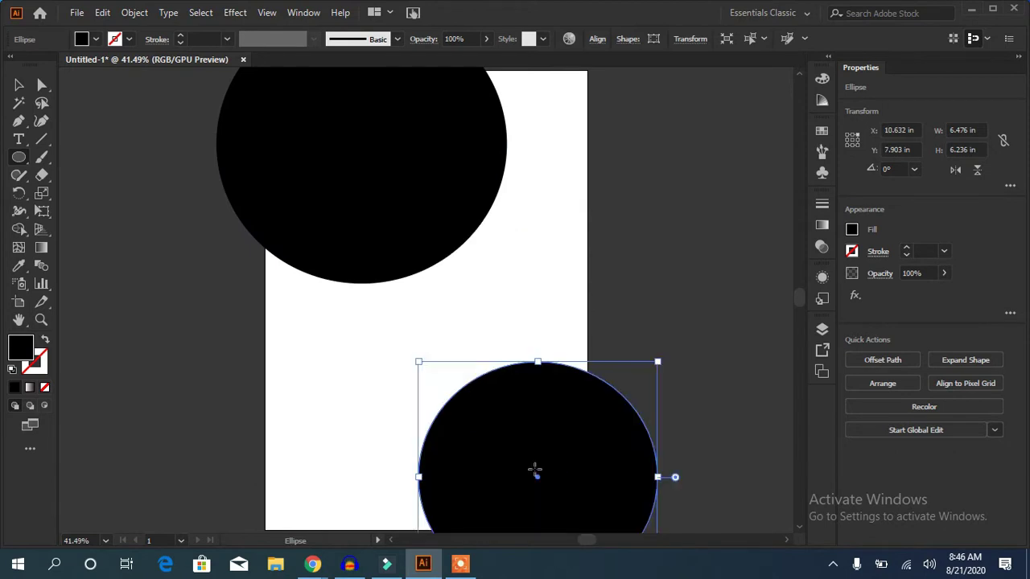
Draw an 8.736 x 12.458 in rectangle covering the whole page
key(ctrl+minus)
key(ctrl+minus)
key(ctrl+minus)
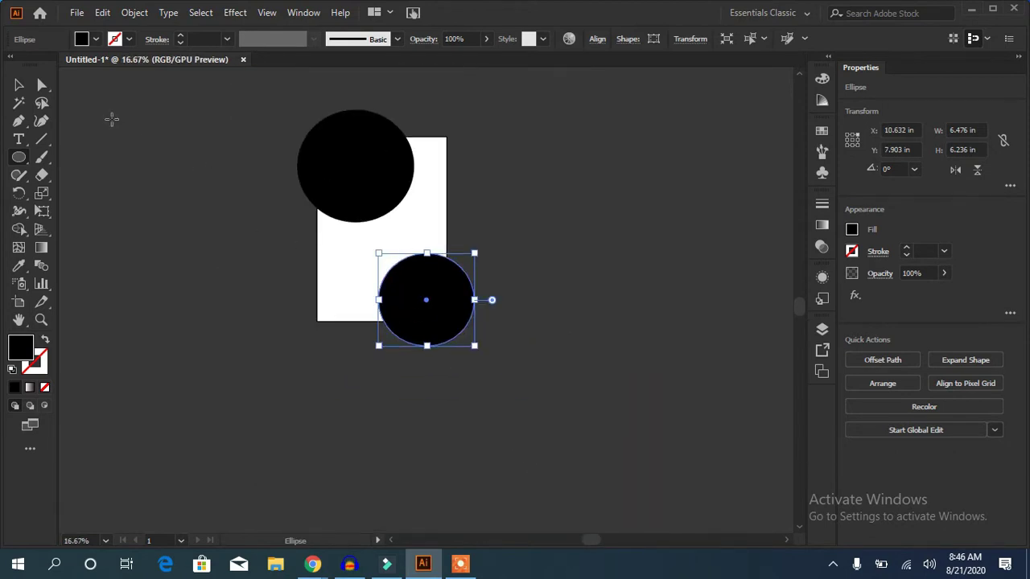
drag(19, 156, 73, 156)
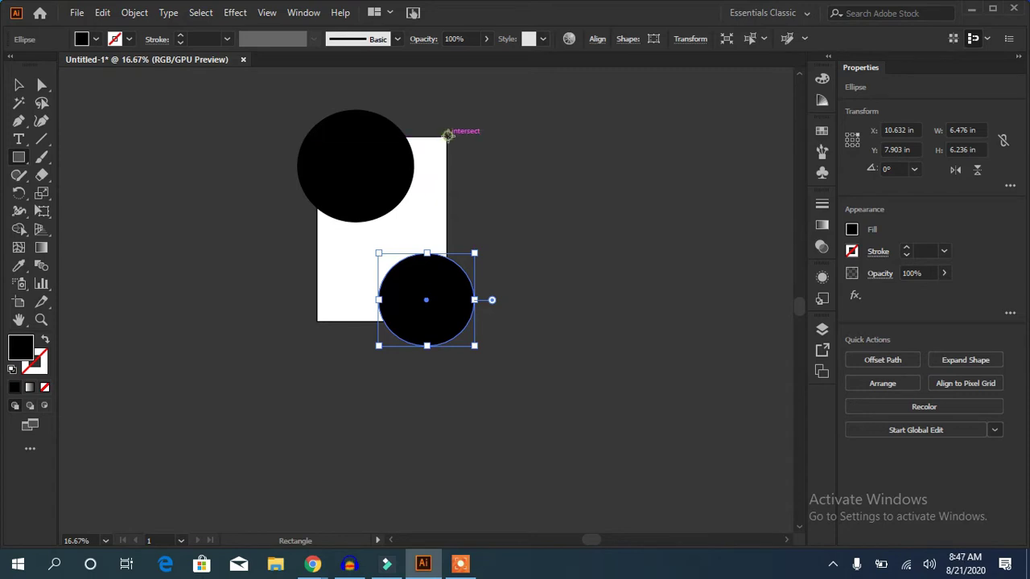
drag(448, 135, 316, 320)
Fill the page rectangle cyan and send it behind the circles
click(96, 38)
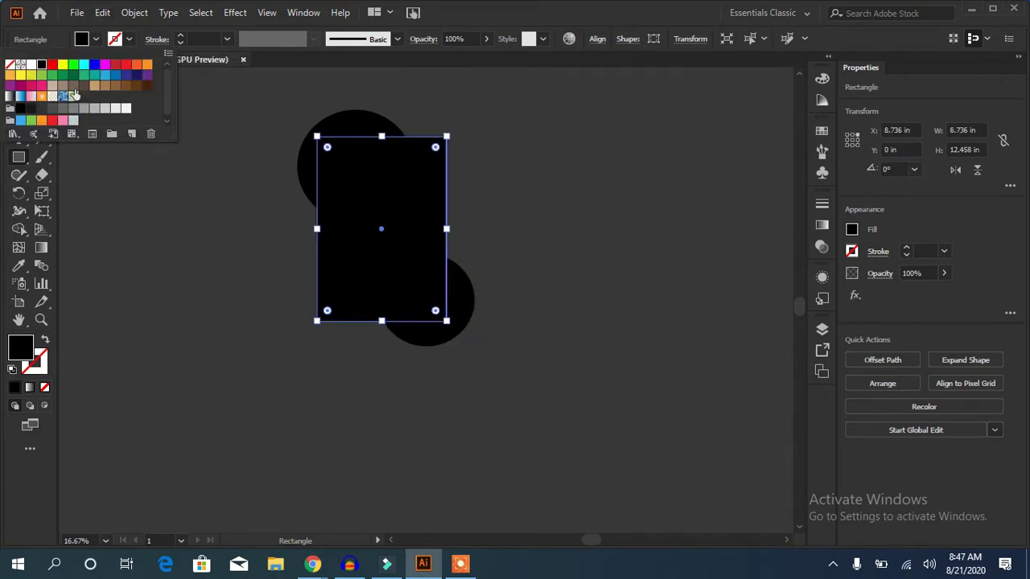
click(105, 76)
right_click(360, 205)
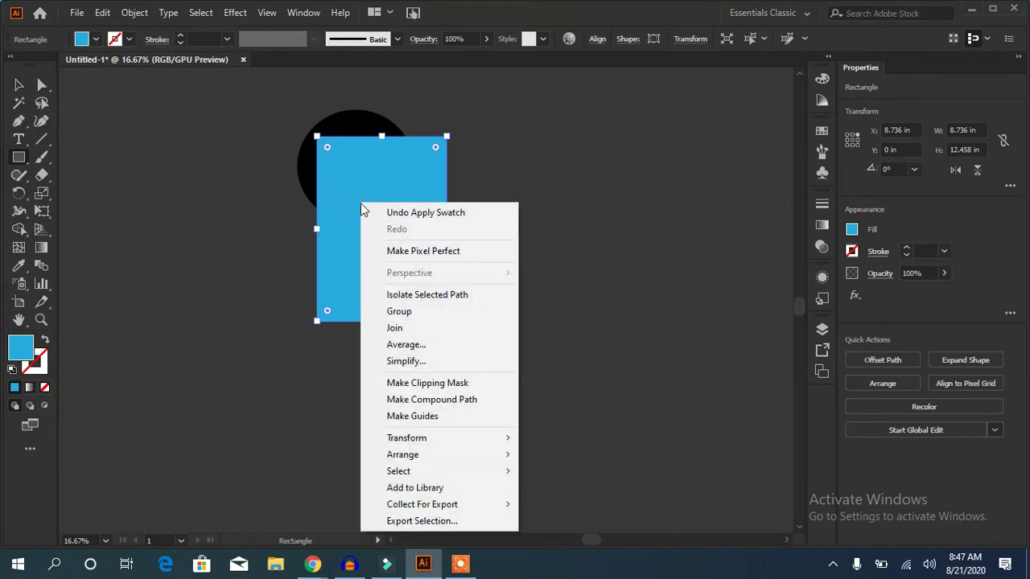
click(595, 489)
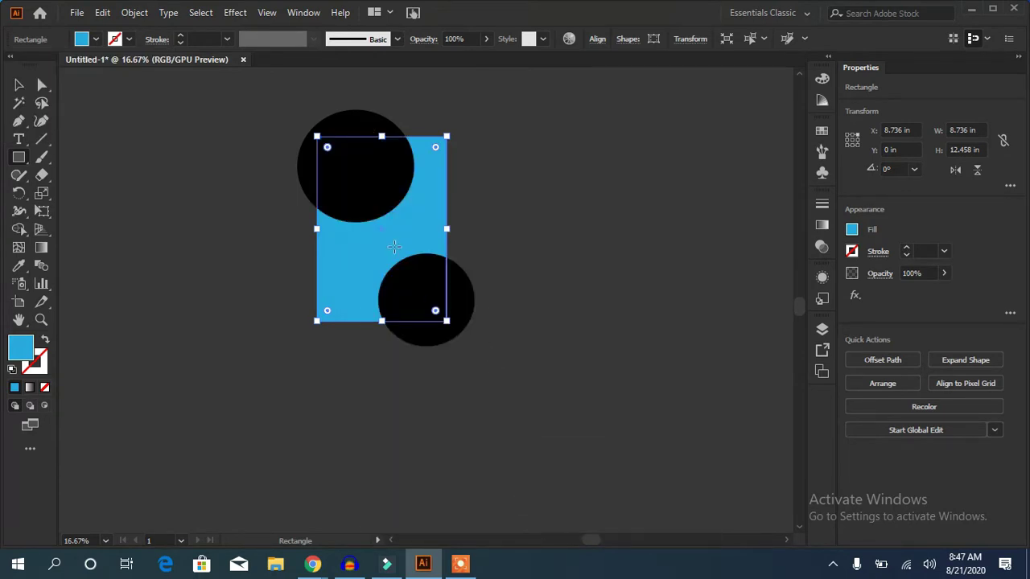
Duplicate the blue rectangle and bring it in front of the circles, centred on the original
key(v)
drag(351, 166, 354, 166)
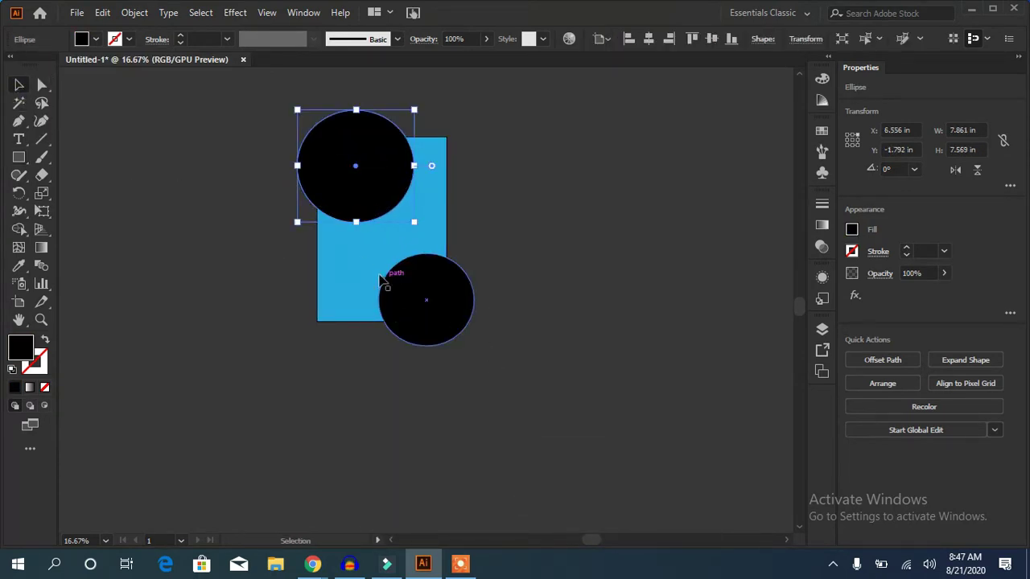
drag(382, 279, 344, 276)
right_click(375, 248)
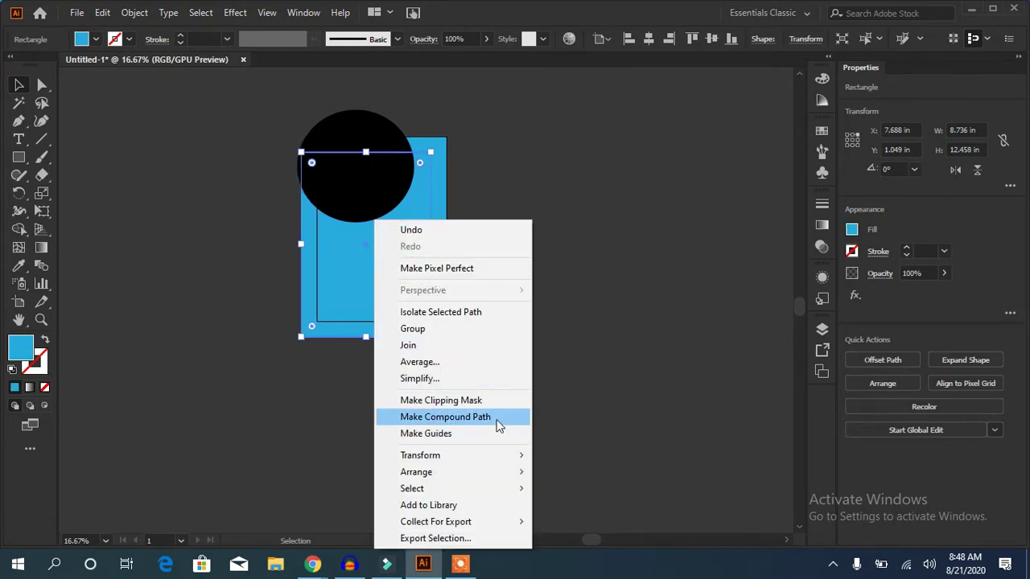
click(497, 472)
click(595, 402)
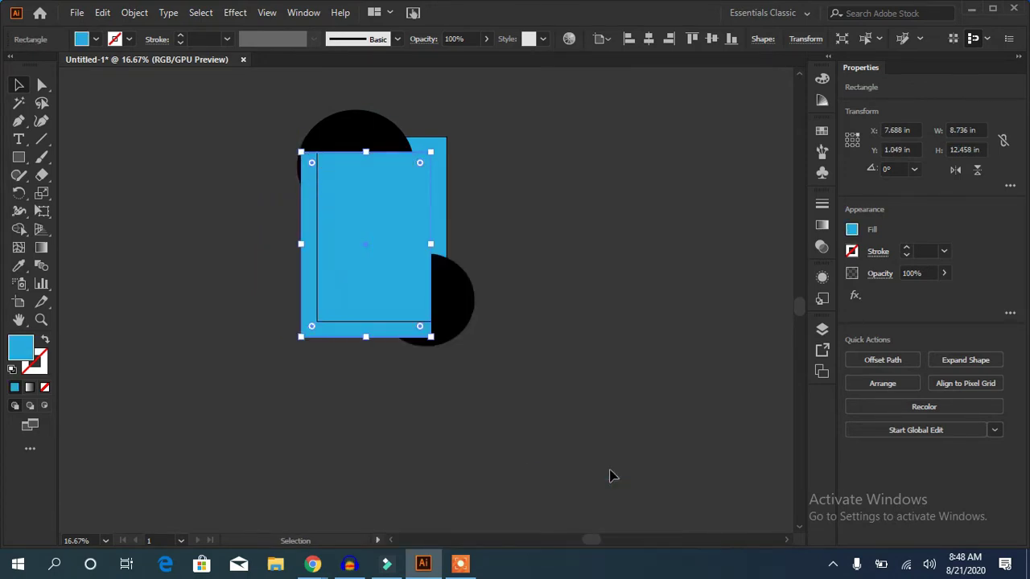
shift+click(445, 145)
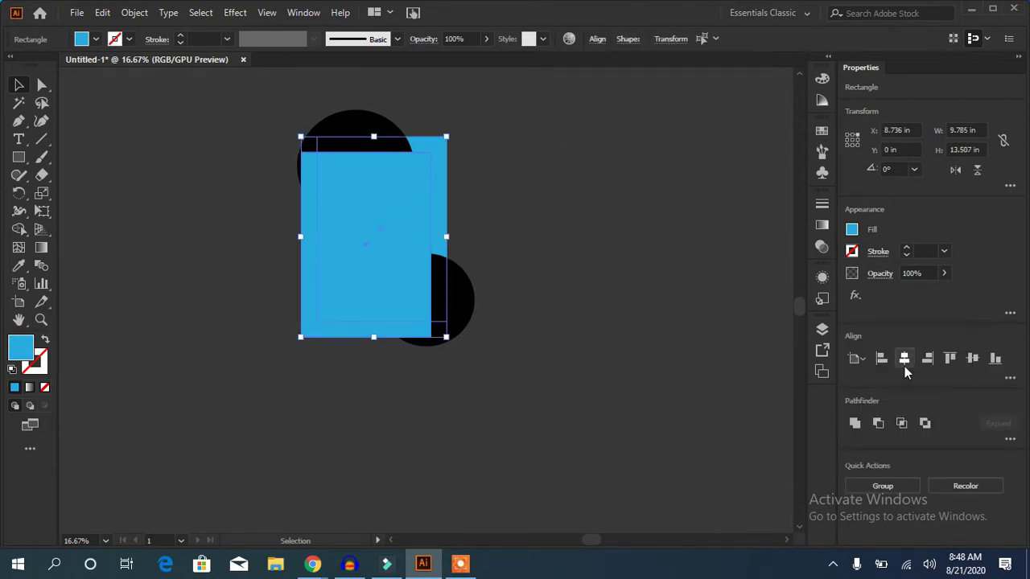
click(904, 361)
click(972, 361)
Clip the circles to the front blue rectangle with Make Clipping Mask
click(520, 141)
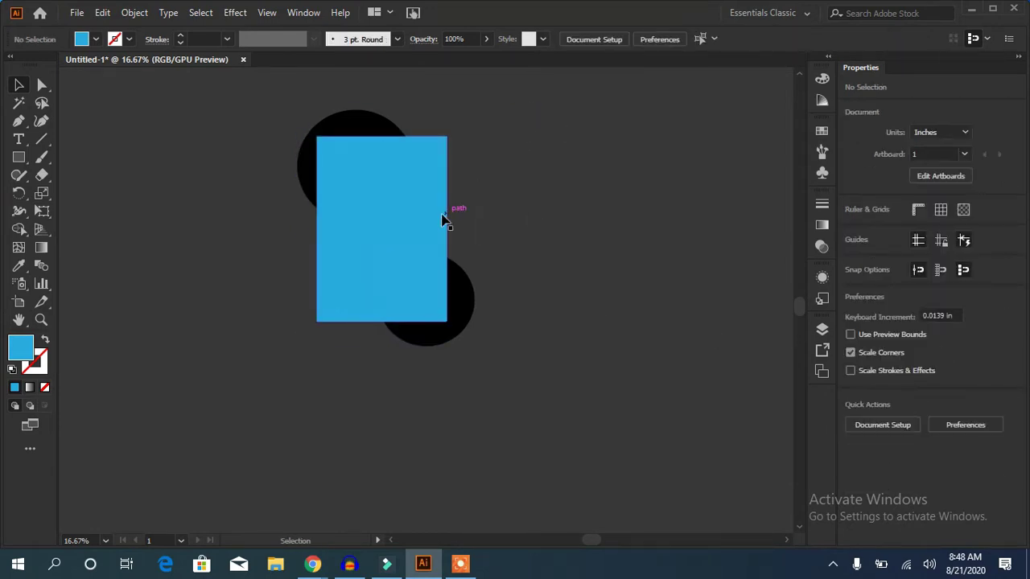
click(444, 221)
shift+click(463, 274)
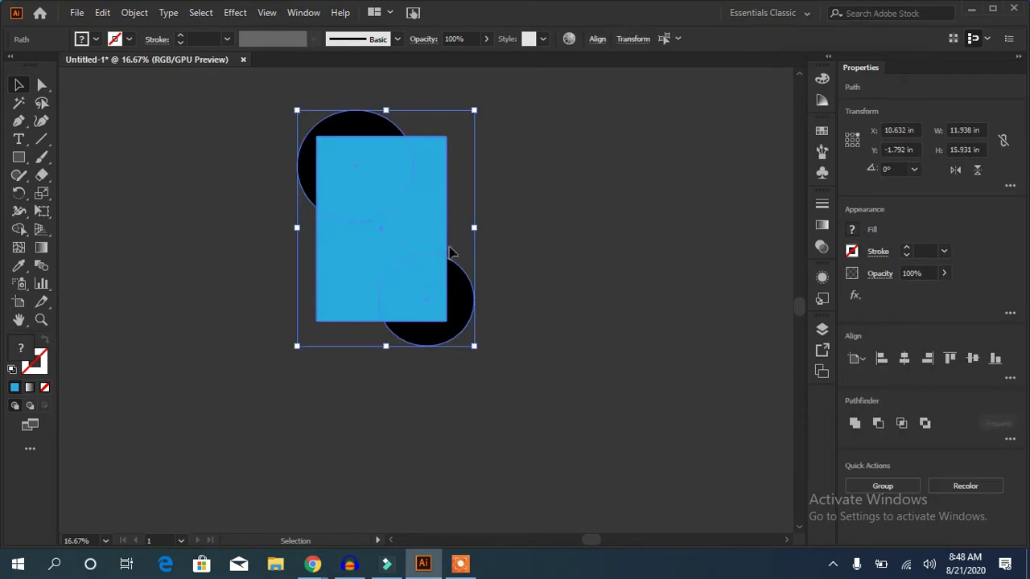
right_click(428, 236)
click(505, 398)
click(500, 344)
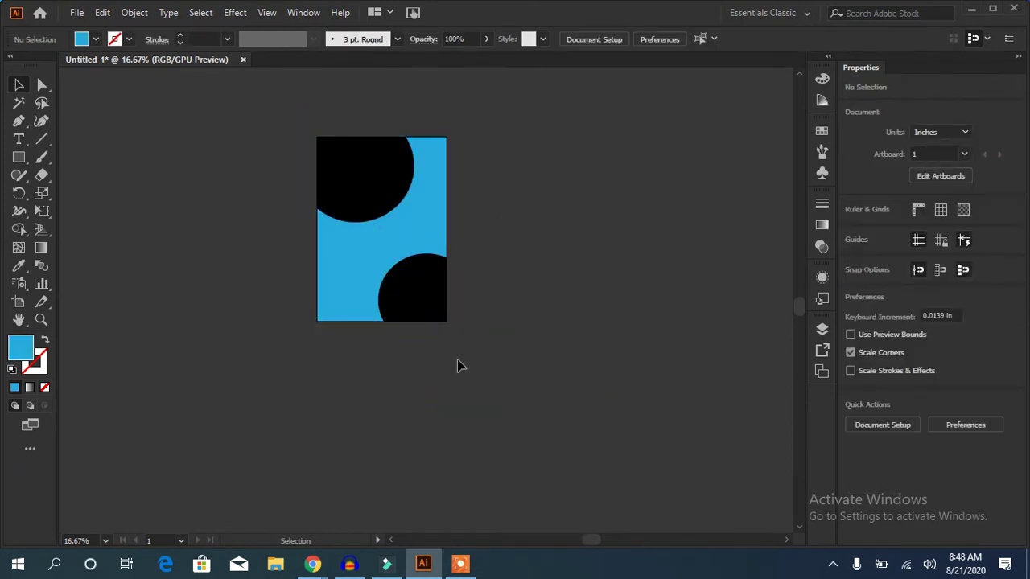
Fill both clipped ellipses white through the Layers panel, then draw a new 5.153 in circle
scroll(458, 360, up, 3)
scroll(457, 360, up, 1)
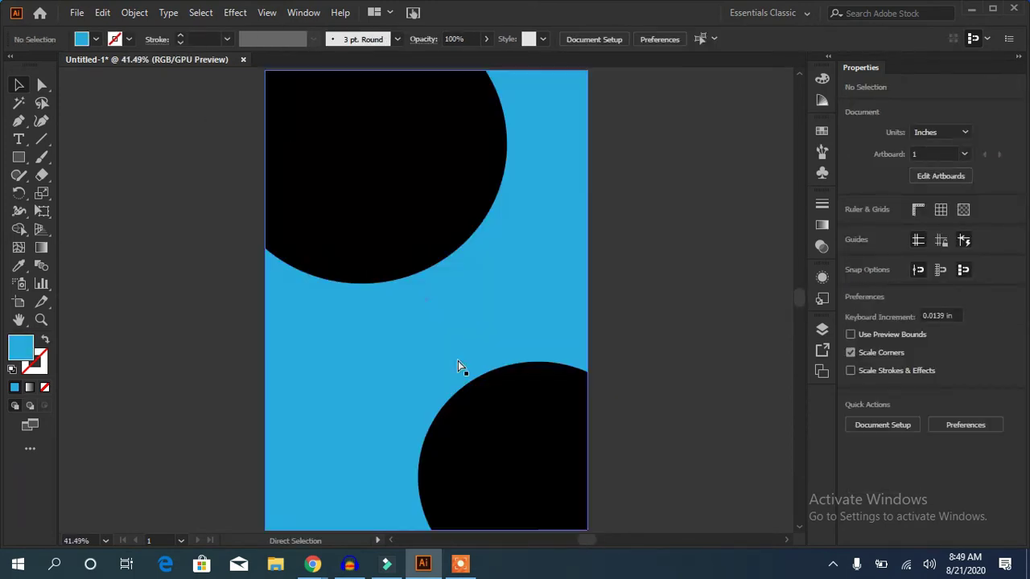
click(823, 332)
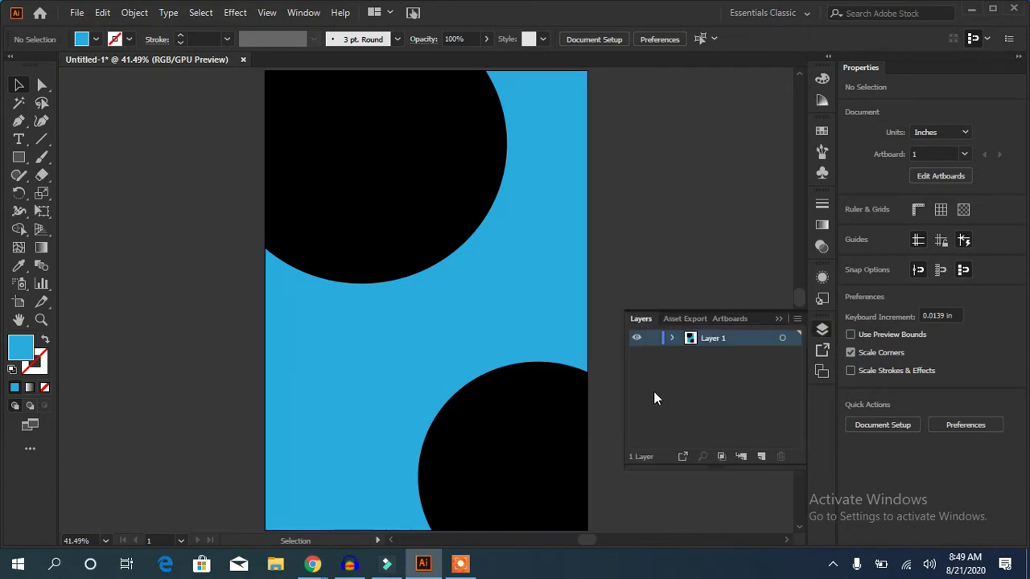
click(674, 341)
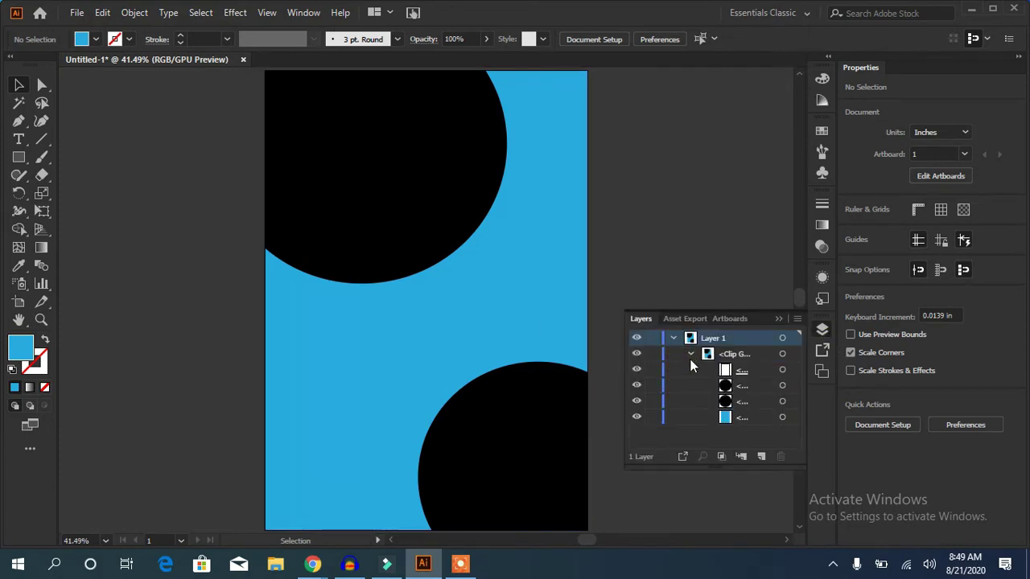
click(781, 386)
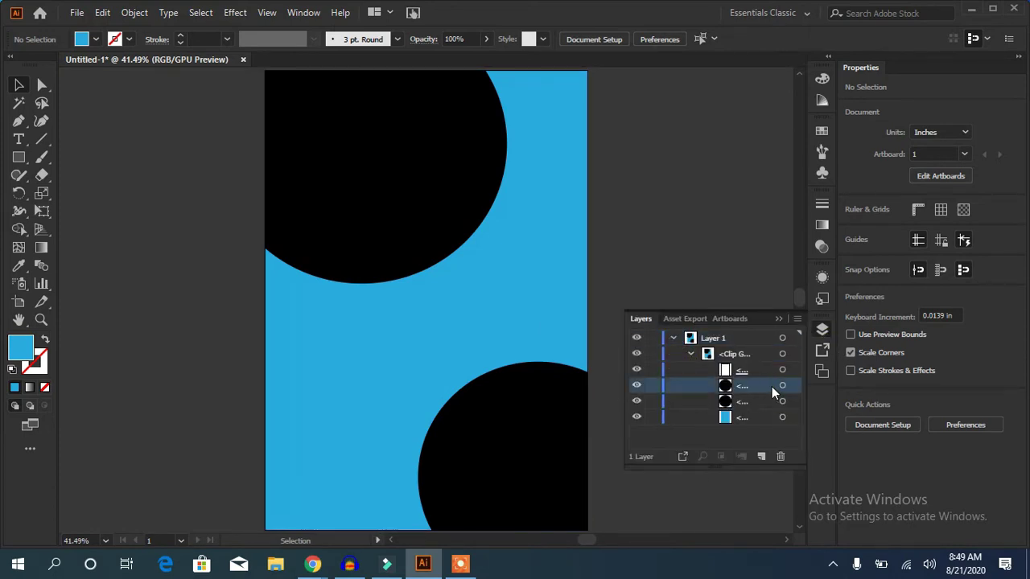
shift+click(782, 401)
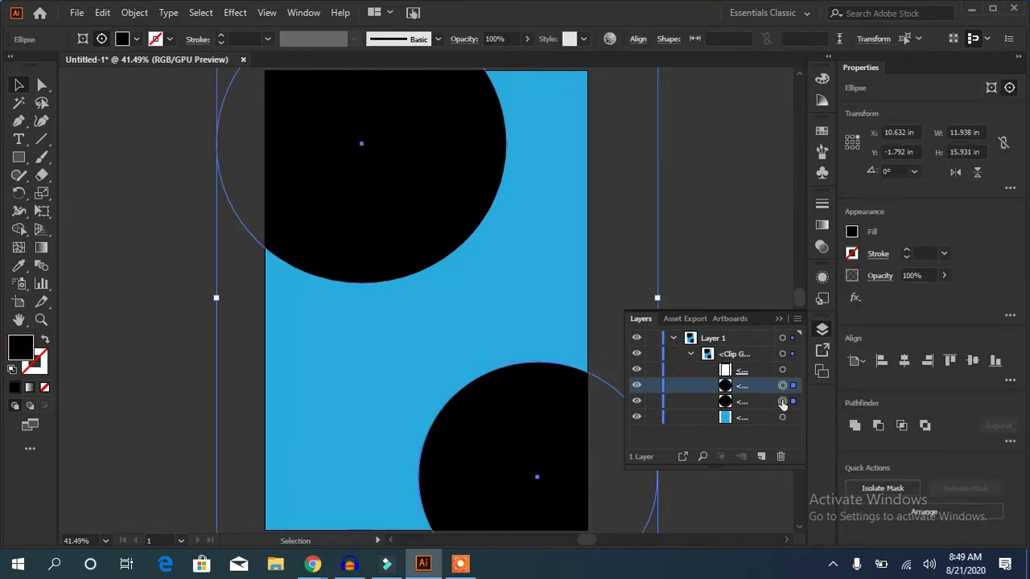
click(851, 232)
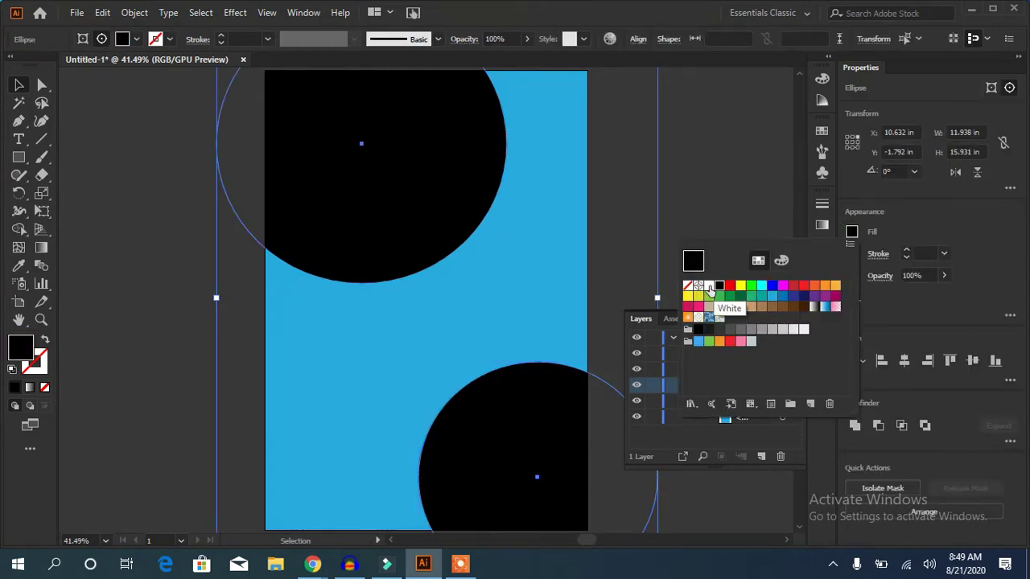
click(709, 287)
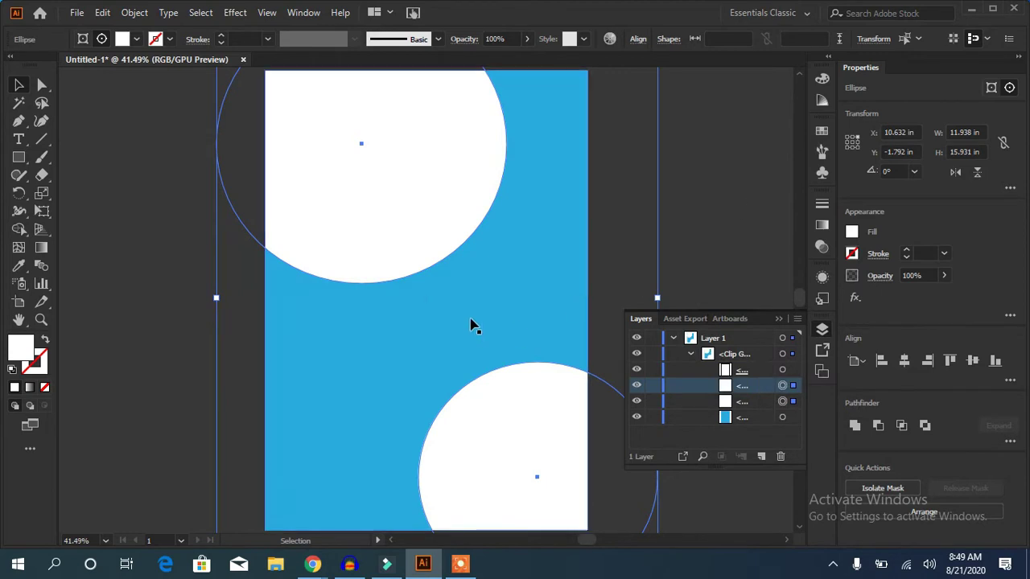
drag(19, 160, 273, 397)
Move the new circle onto mid-page and make it dark blue at 56% opacity
drag(170, 301, 509, 280)
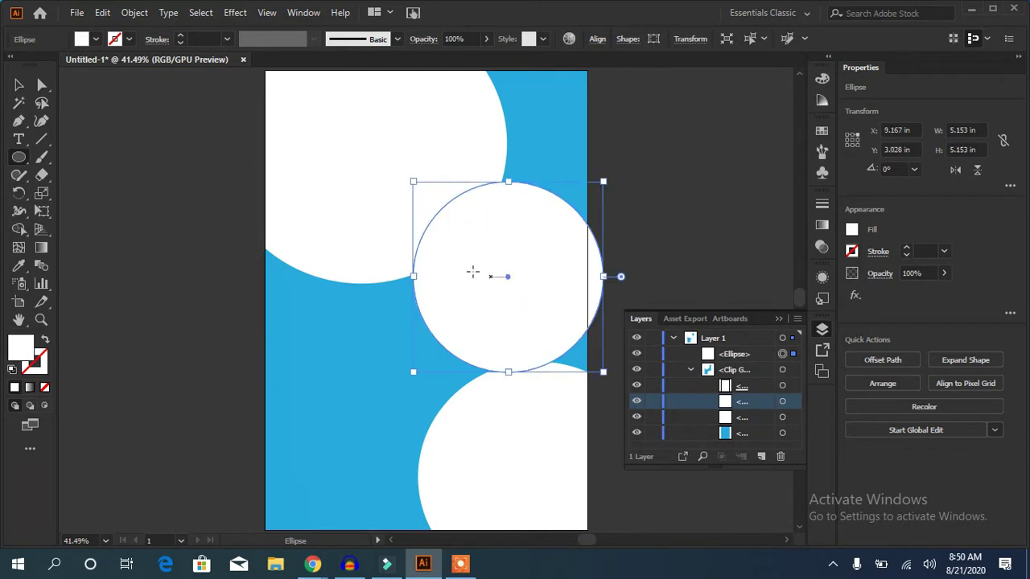
click(94, 39)
click(125, 86)
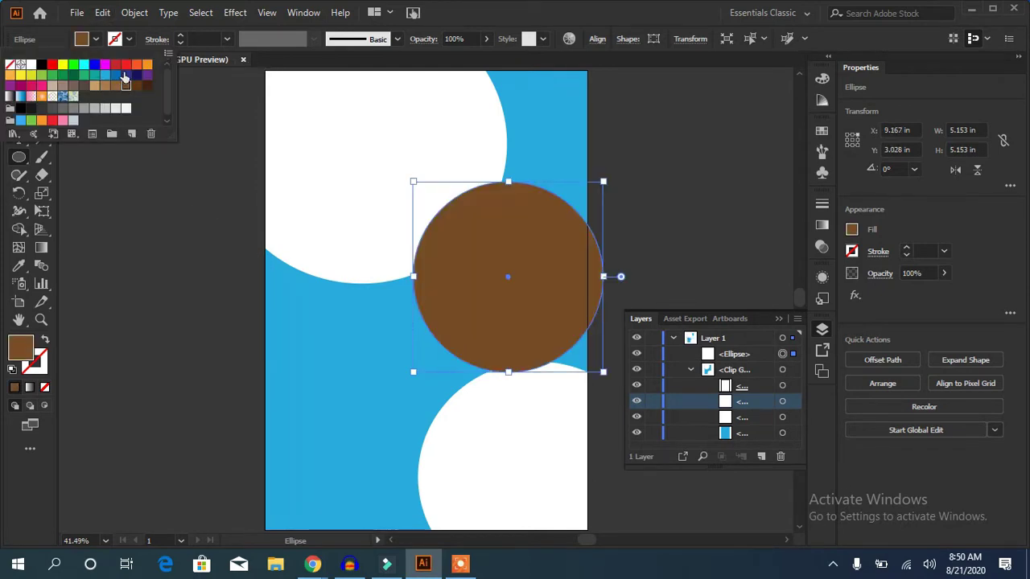
click(125, 77)
click(943, 272)
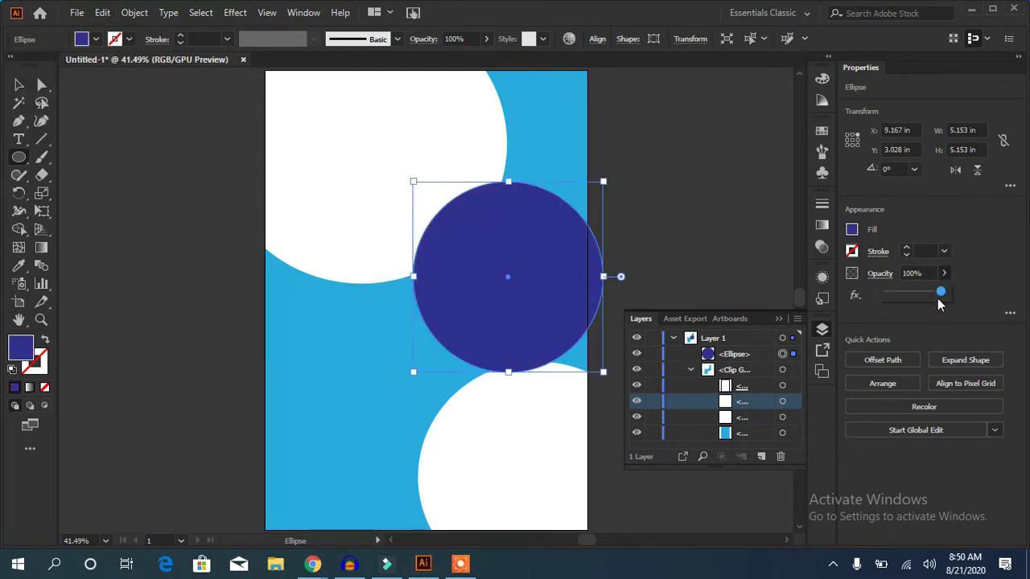
drag(921, 298, 912, 304)
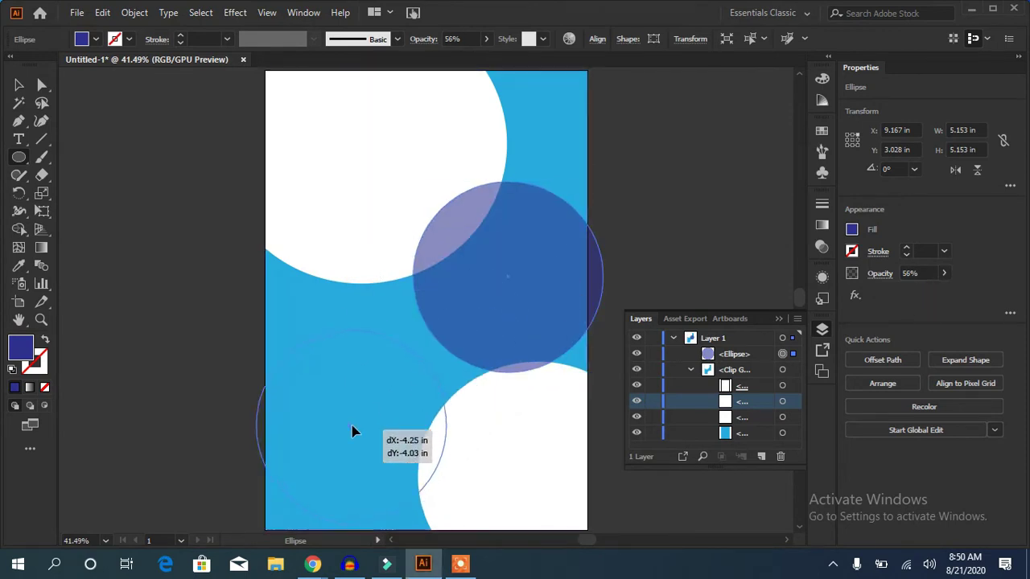
Place a smaller 2.958 in copy of the dark blue circle at the lower left
mouse_move(506, 281)
alt+mouse_down()
mouse_move(349, 408)
mouse_move(412, 457)
alt+mouse_up()
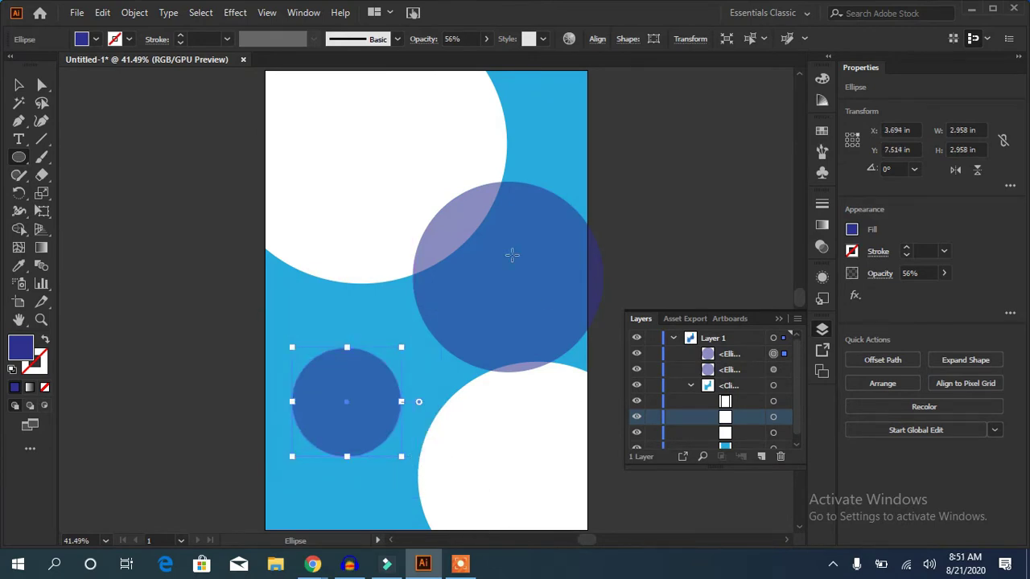
key(v)
click(483, 269)
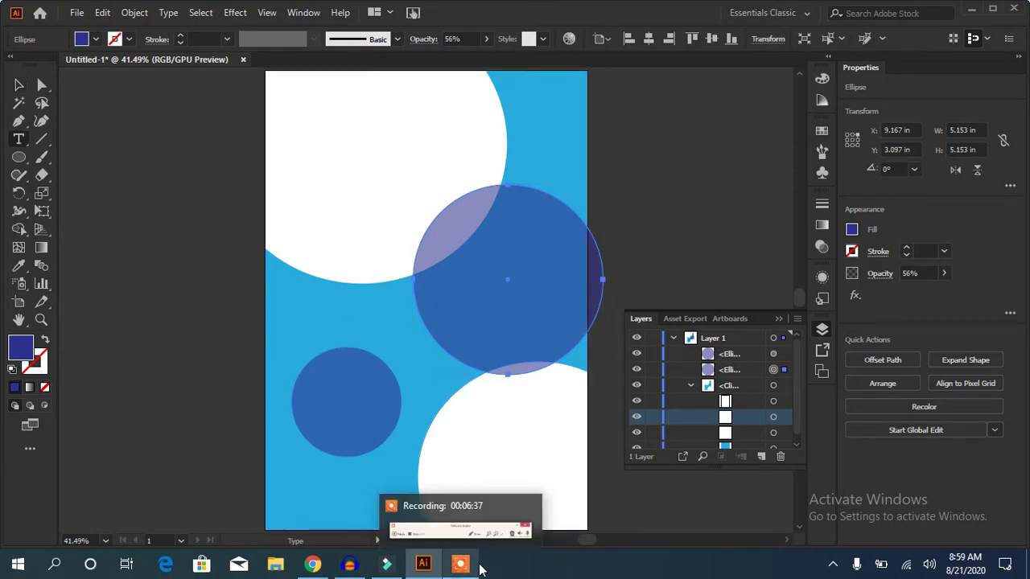
Add an enlarged Nexa-Black 'DESIGN' heading at top left and start a text line below it
click(288, 109)
text(DESIGN)
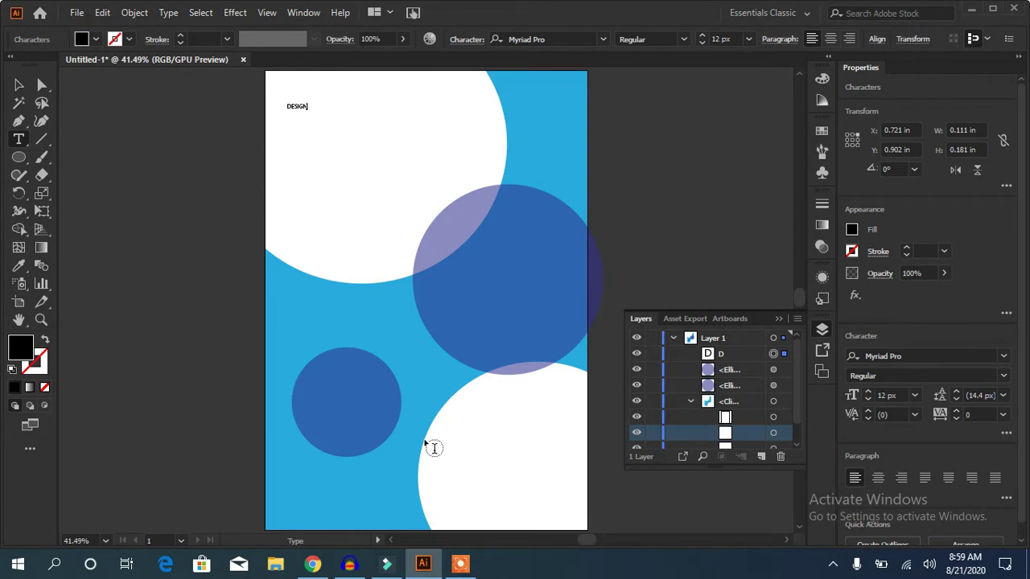
click(18, 85)
drag(311, 112, 420, 149)
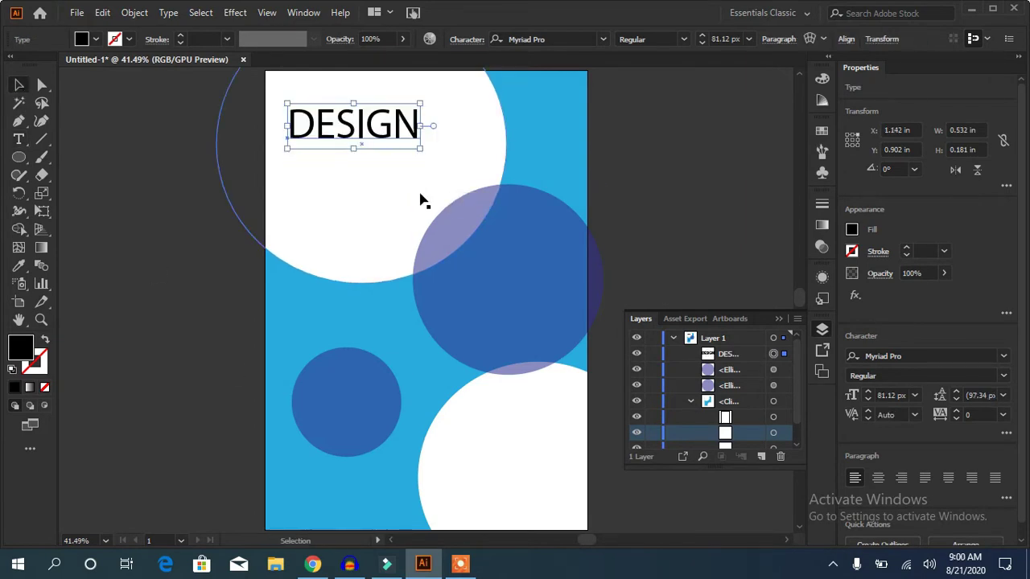
drag(362, 122, 372, 121)
click(607, 38)
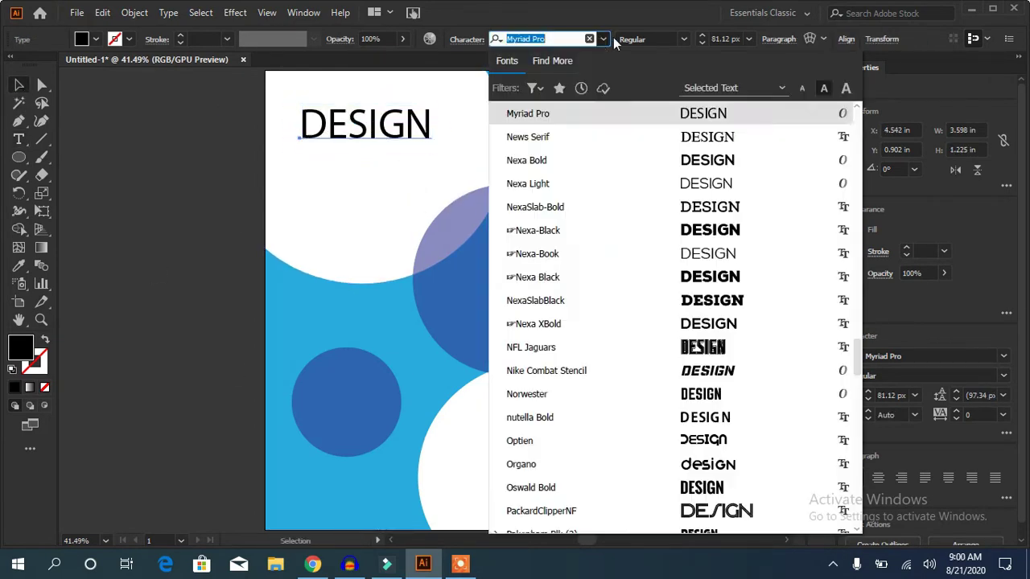
click(657, 230)
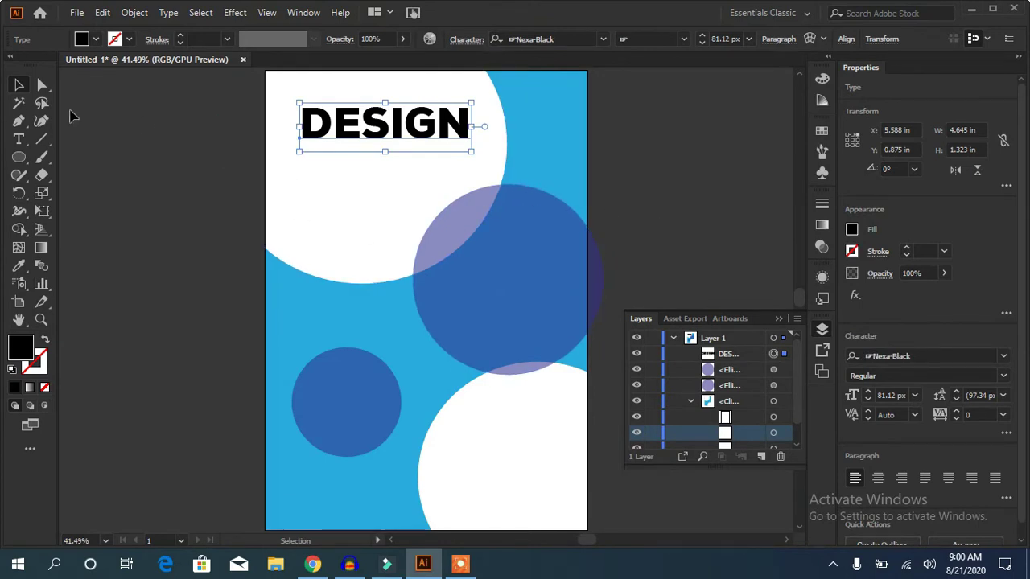
click(20, 141)
click(297, 144)
text(FLYER 202)
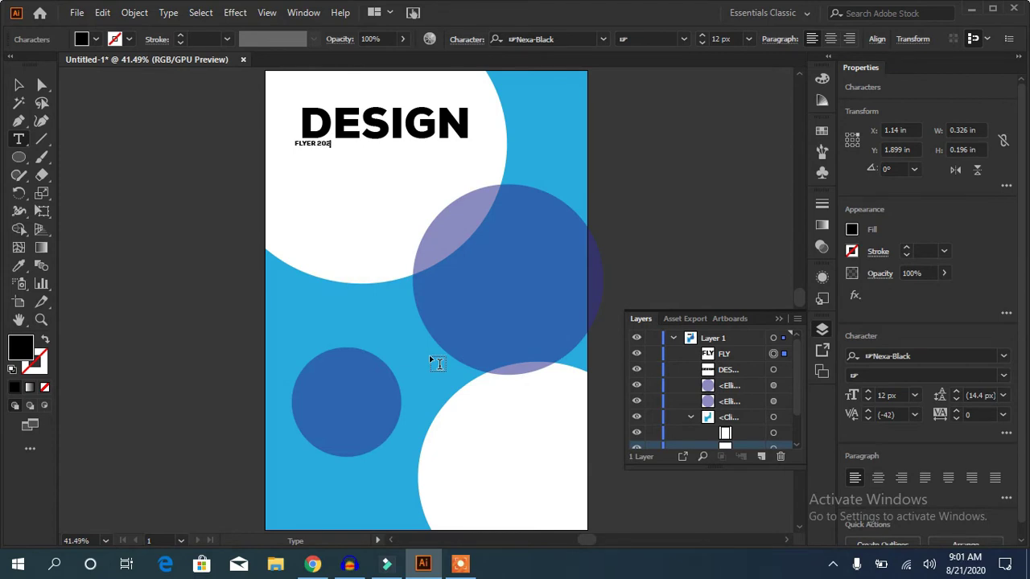
Finish 'FLYER 2020', enlarge it under DESIGN and set it in Nexa XBold
text(0)
key(Escape)
mouse_move(338, 144)
mouse_down()
mouse_move(475, 206)
mouse_move(455, 214)
mouse_up()
click(602, 39)
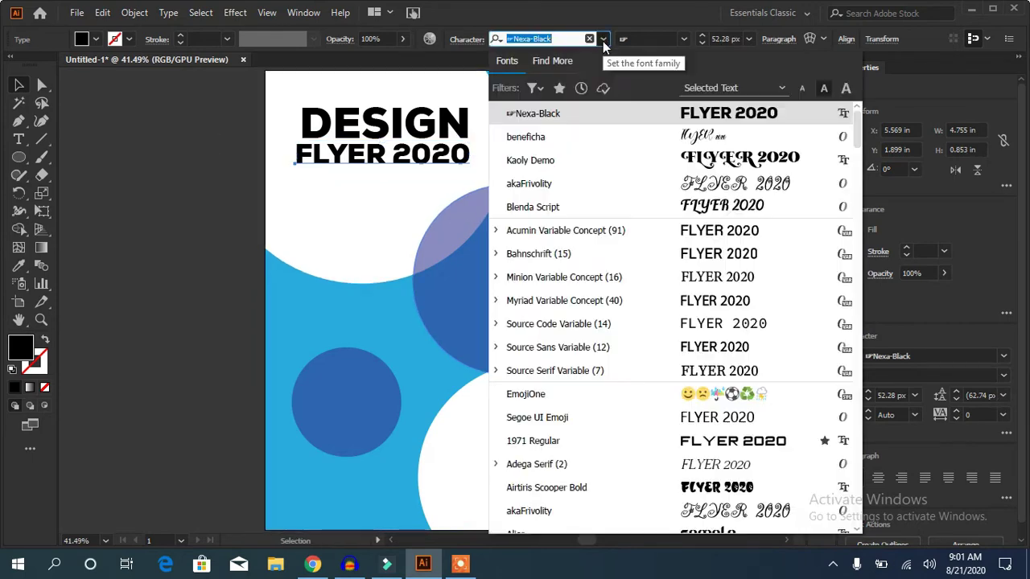
click(806, 113)
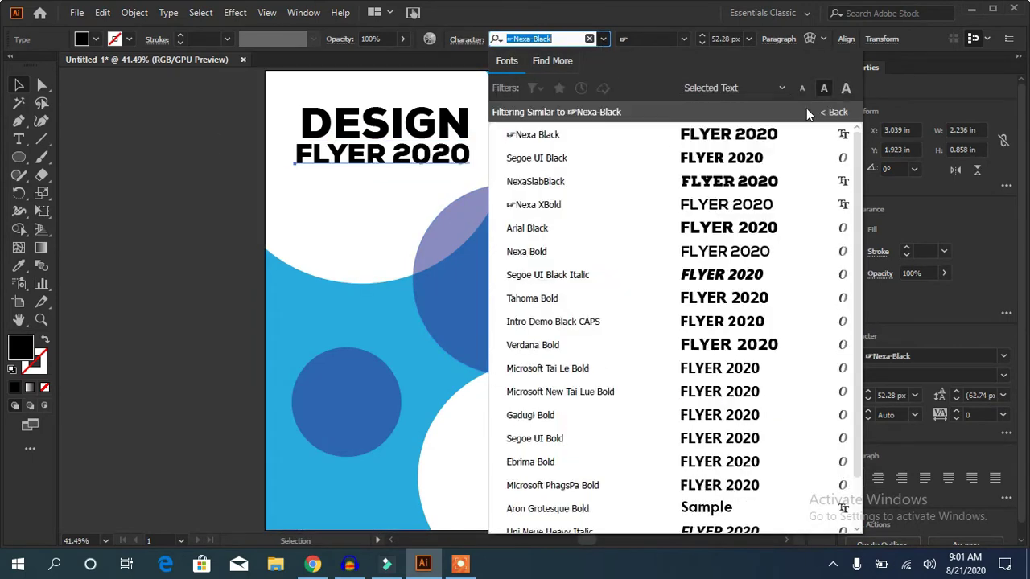
click(766, 209)
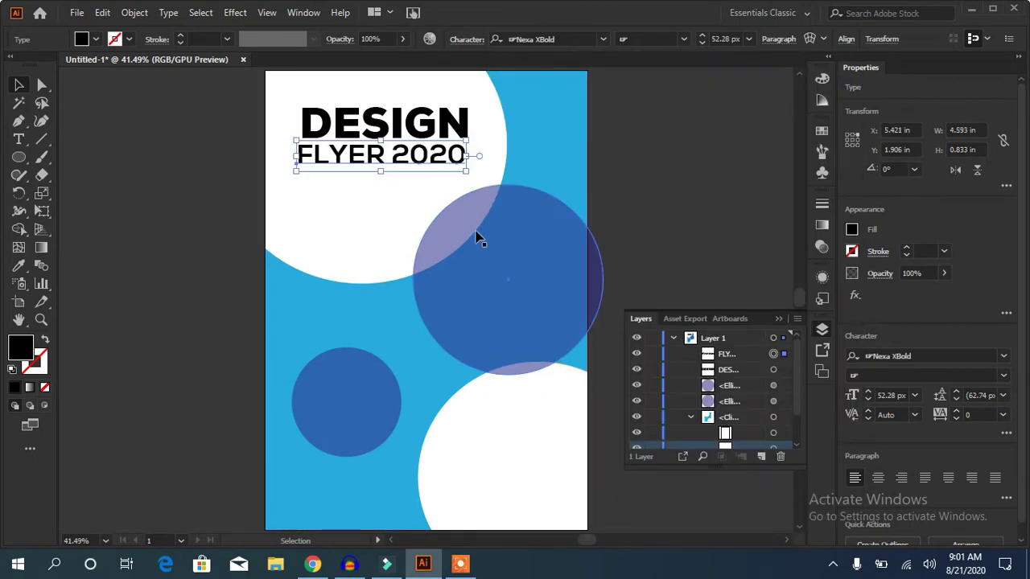
Eyedrop the purple circle colour onto DESIGN and the light-blue background onto FLYER 2020
click(364, 125)
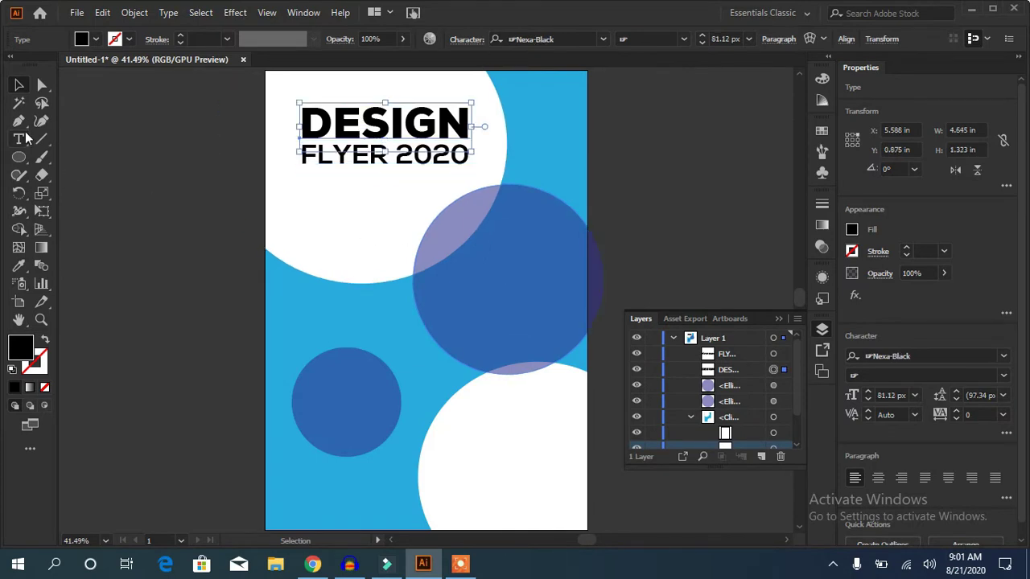
key(i)
click(475, 228)
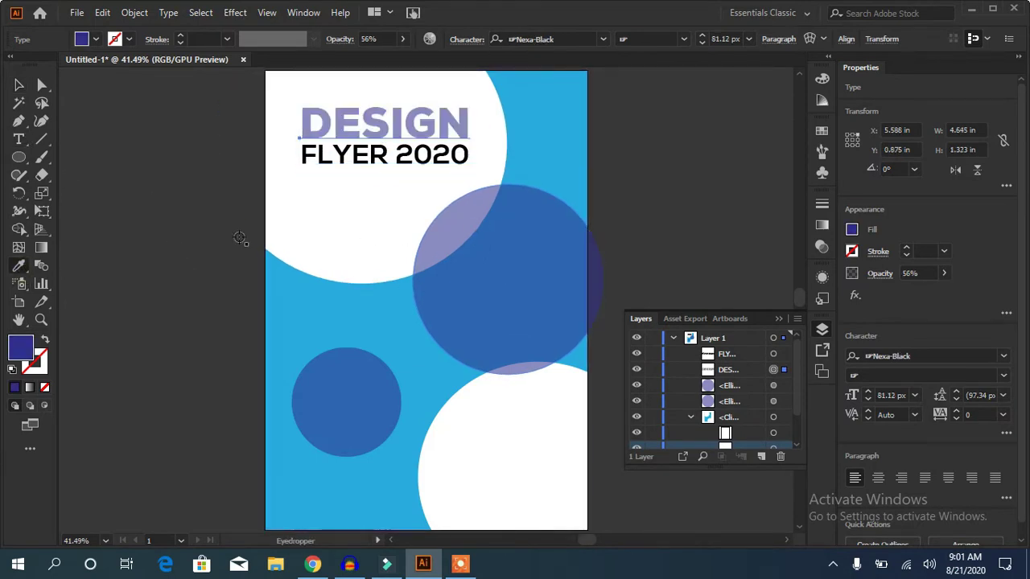
key(v)
click(358, 156)
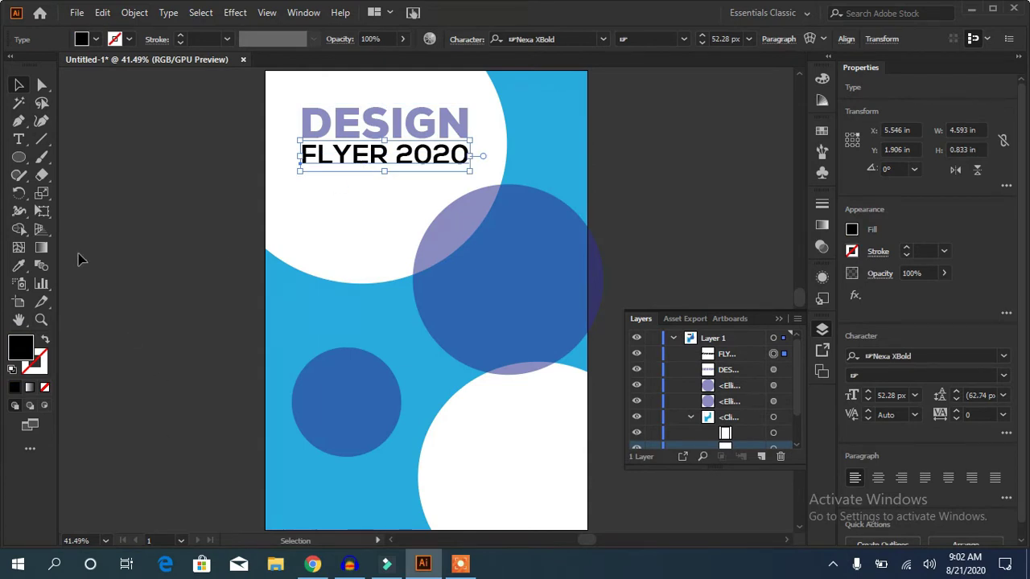
click(19, 268)
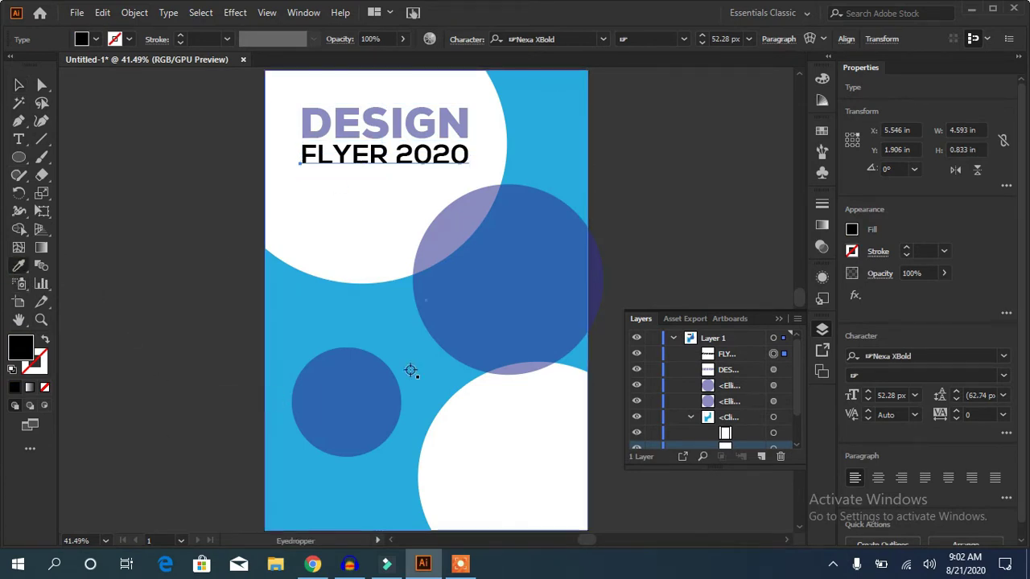
click(404, 368)
click(19, 86)
click(521, 465)
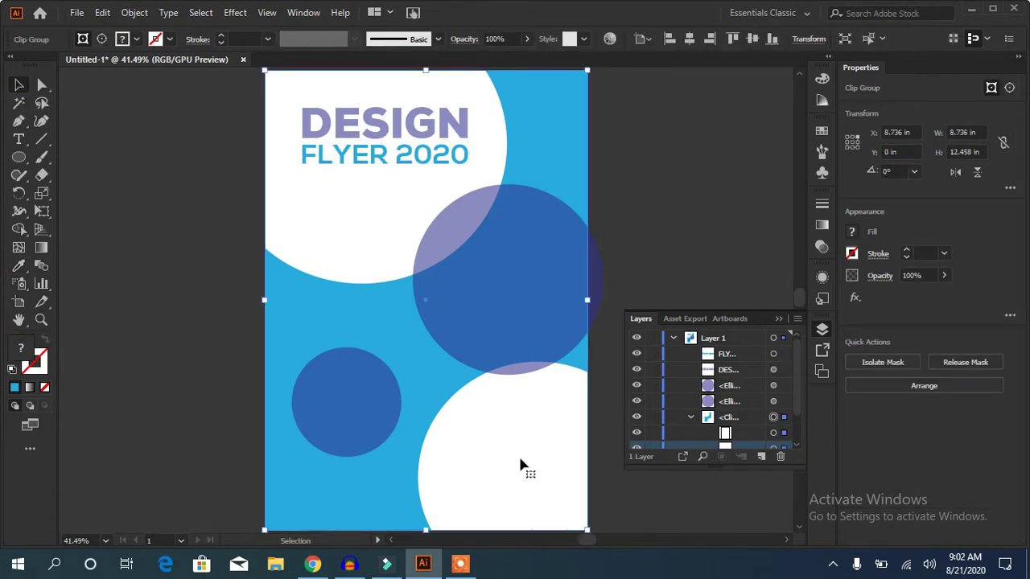
Draw a small purple dot on the lower white circle and duplicate it into three
click(18, 157)
mouse_move(462, 419)
mouse_down()
mouse_move(497, 452)
mouse_move(480, 479)
mouse_up()
click(18, 265)
click(595, 277)
click(19, 85)
key(ctrl+d)
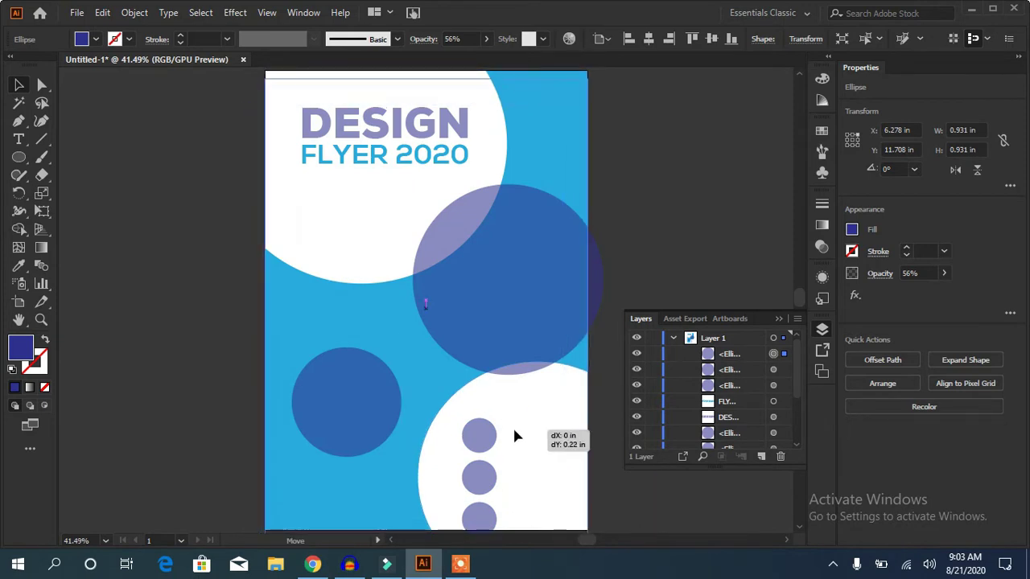
Select all three dots and shrink them around their centres
click(515, 435)
click(481, 438)
shift+click(479, 478)
shift+click(479, 520)
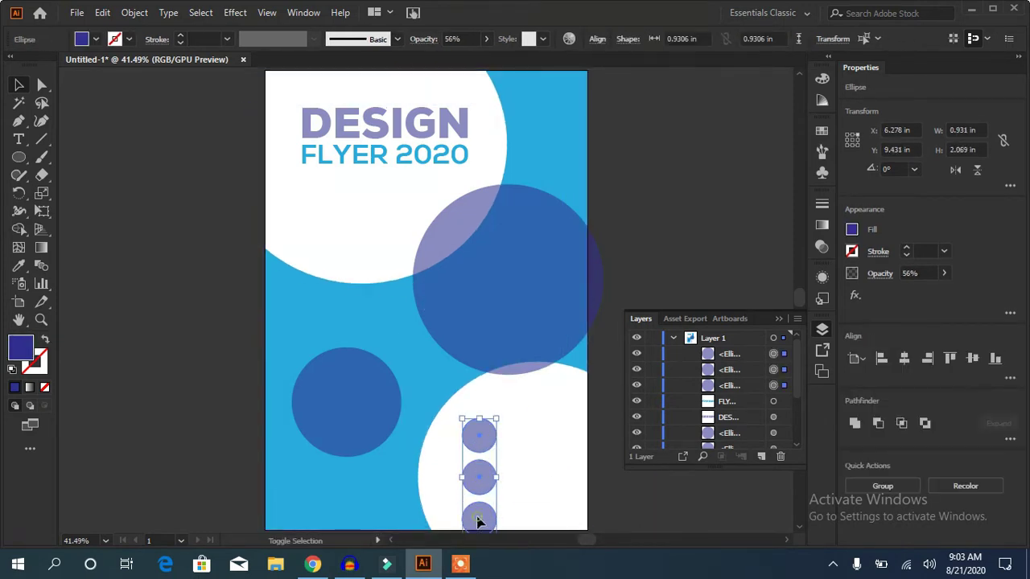
mouse_move(461, 419)
mouse_down()
mouse_move(480, 476)
mouse_move(478, 436)
mouse_up()
Rearrange the three dots into an evenly spaced vertical column
click(494, 469)
mouse_move(484, 480)
mouse_down()
mouse_move(485, 468)
mouse_move(479, 481)
mouse_move(542, 503)
mouse_up()
shift+click(479, 456)
click(484, 515)
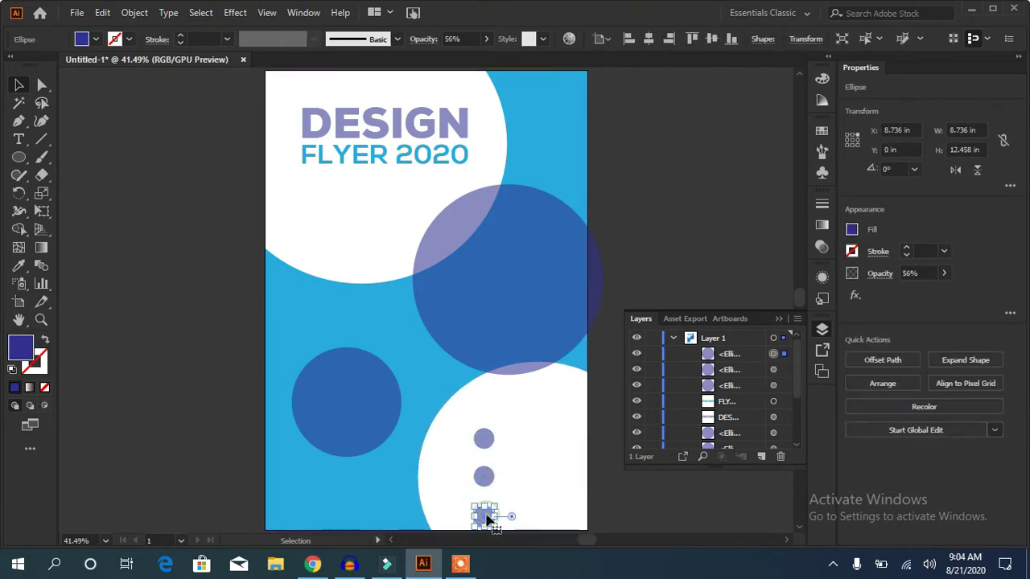
drag(485, 518, 491, 523)
key(Up)
key(Up)
key(Up)
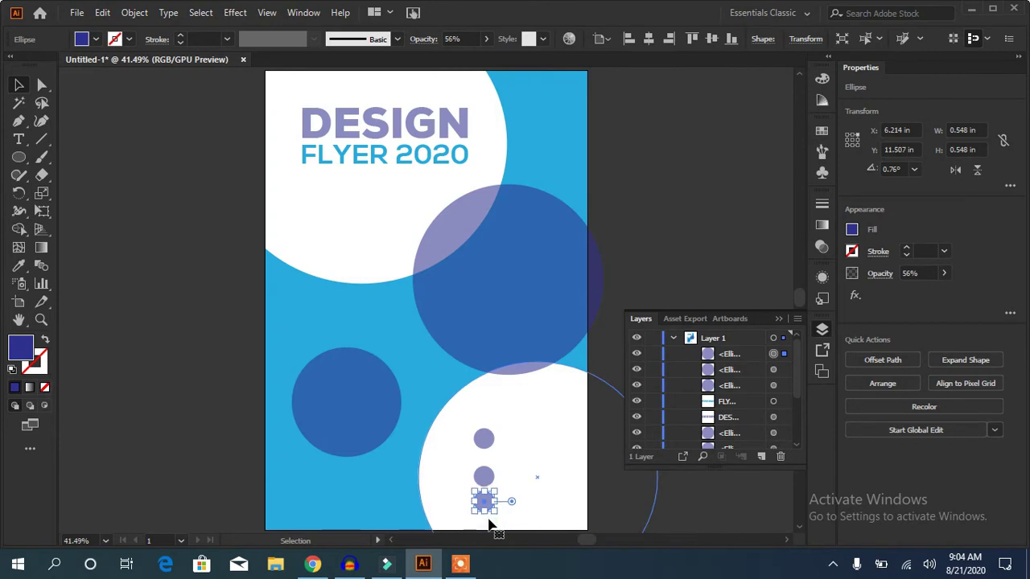
key(Up)
key(Up)
key(Up)
drag(490, 481, 488, 483)
key(ctrl+z)
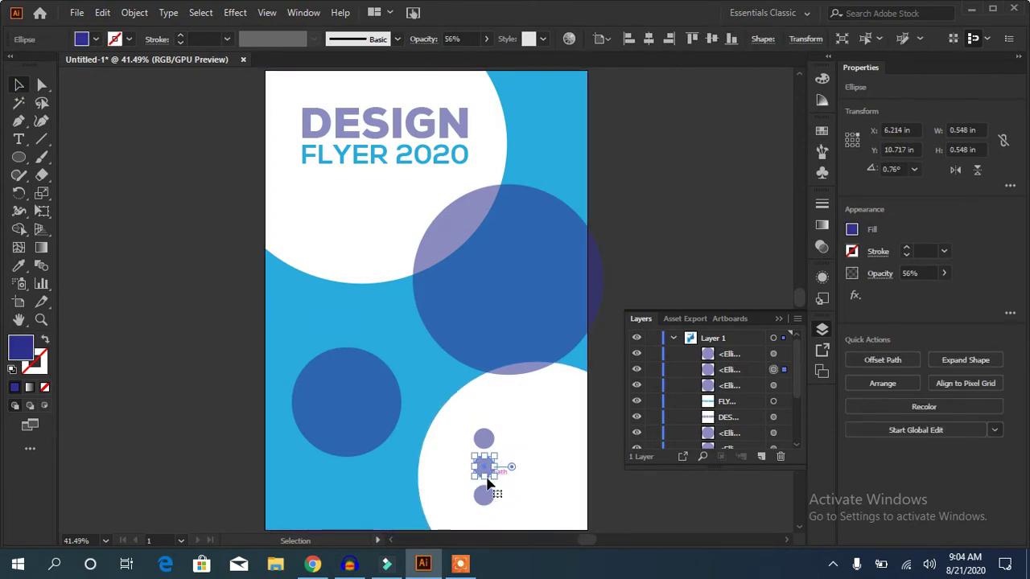
click(510, 485)
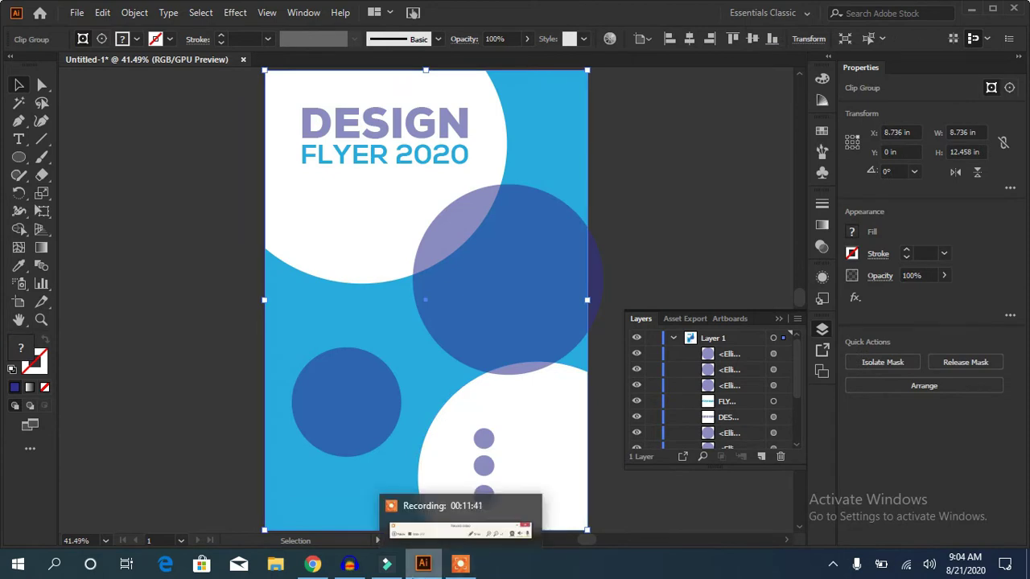
Create a two-line Lorem ipsum placeholder caption beside the top dot
click(18, 140)
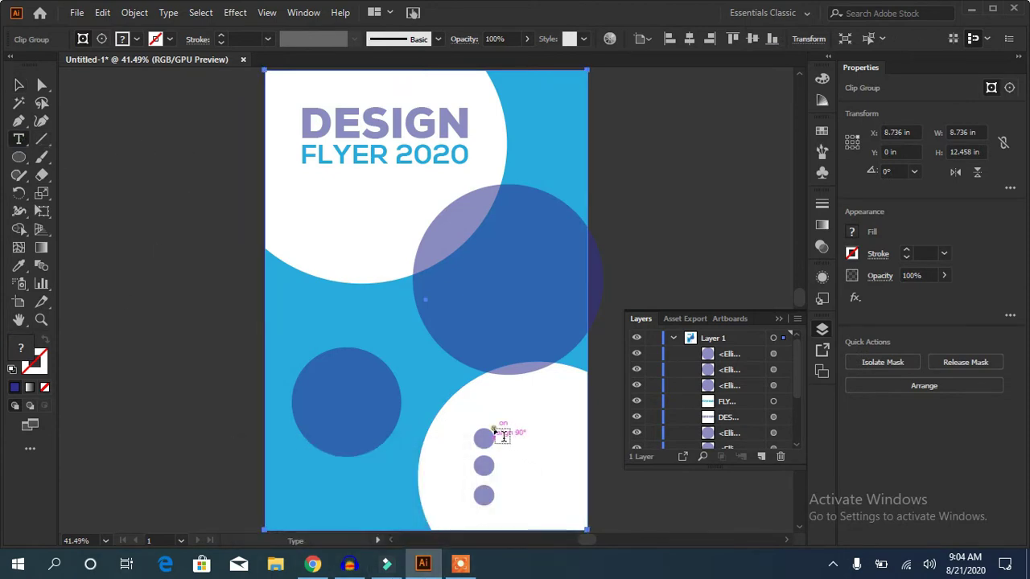
drag(492, 428, 563, 444)
key(Escape)
key(y)
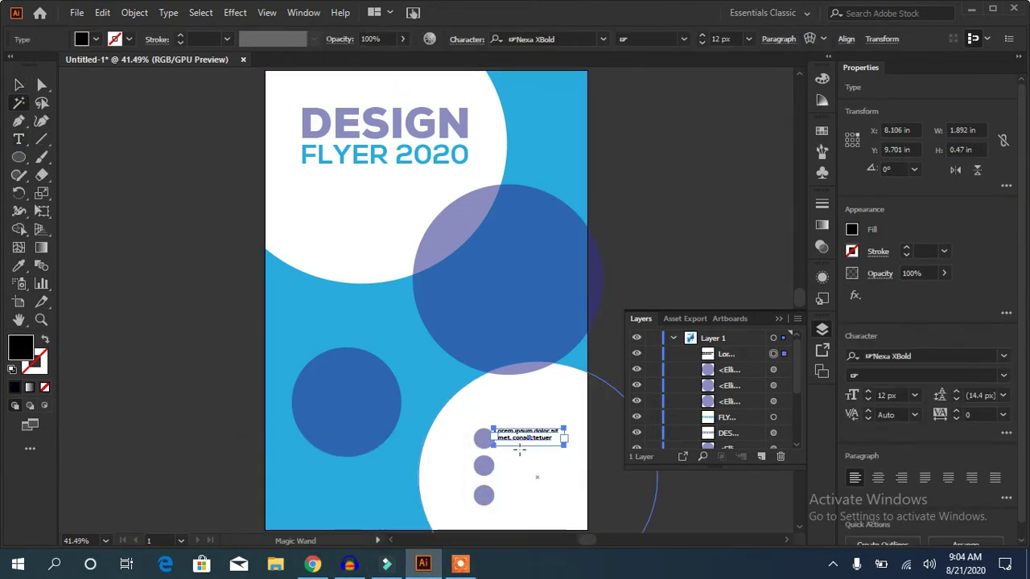
click(19, 84)
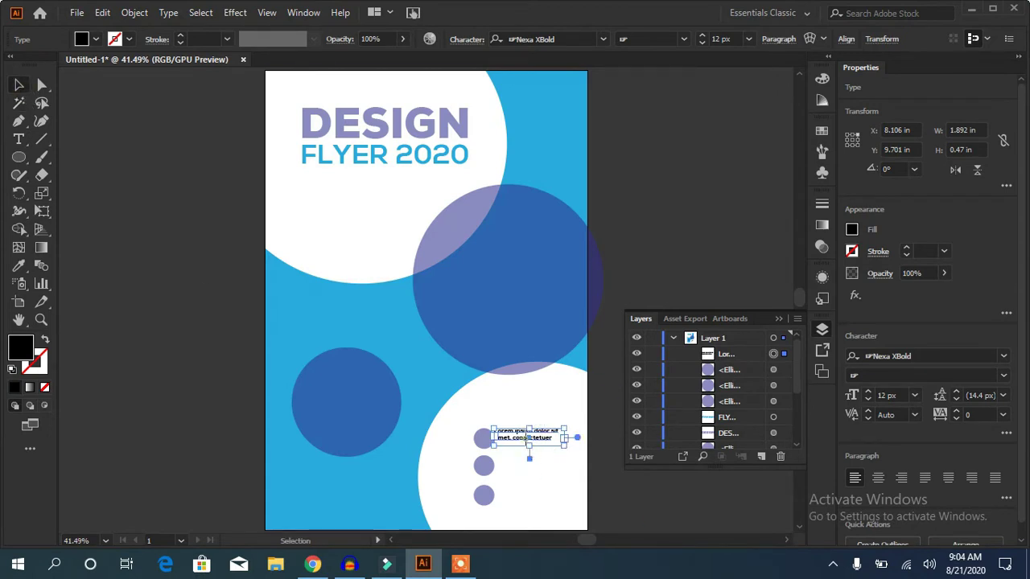
Copy the caption beside the second and third dots and align all three
drag(527, 438, 537, 502)
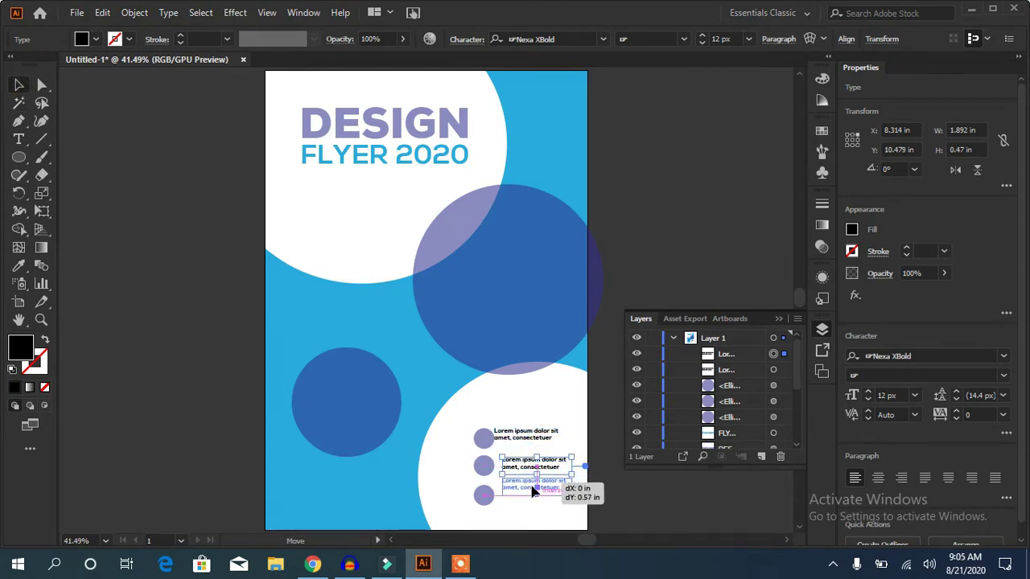
click(524, 435)
drag(510, 435, 525, 441)
click(326, 432)
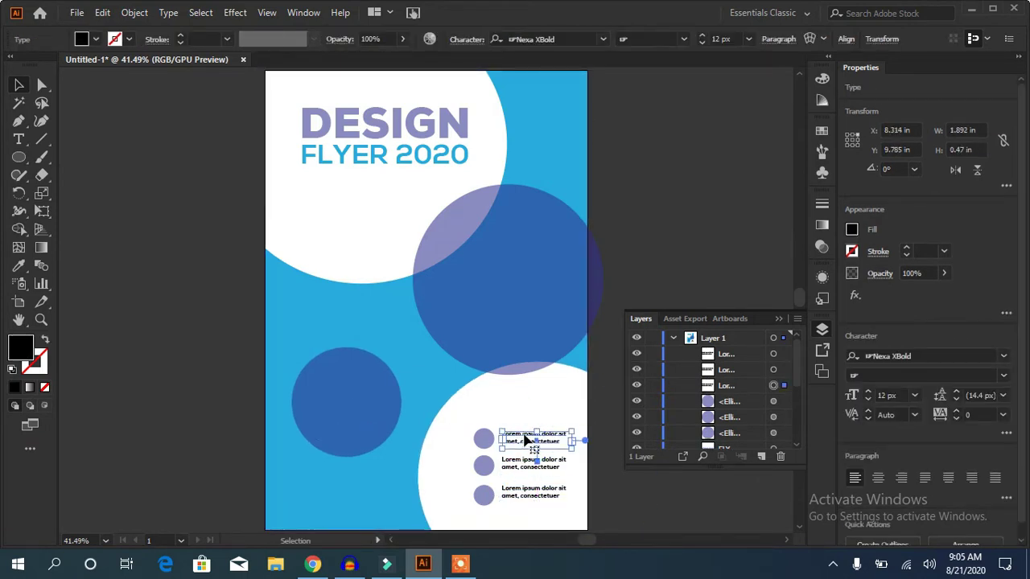
drag(541, 484, 541, 487)
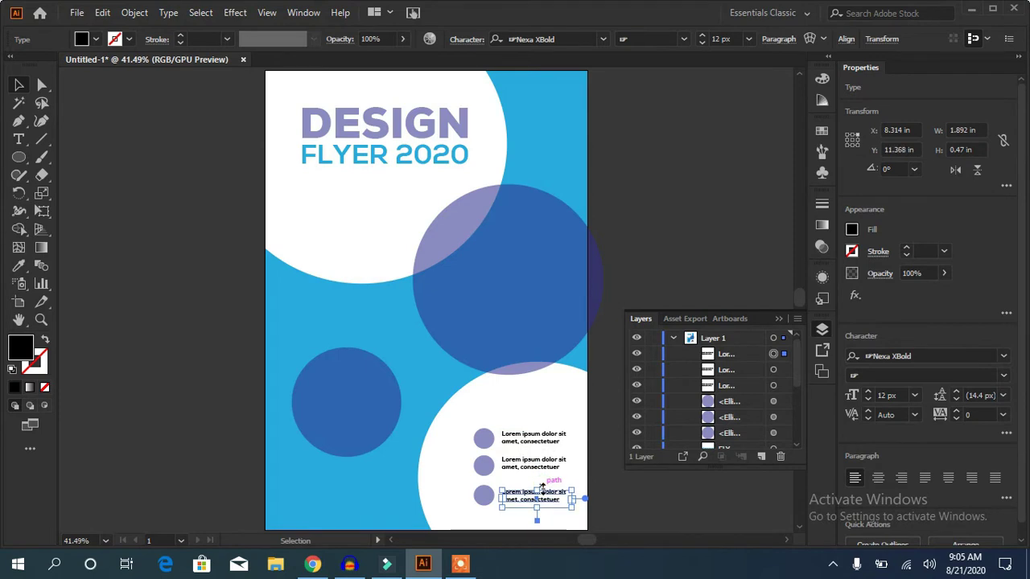
click(535, 465)
click(343, 351)
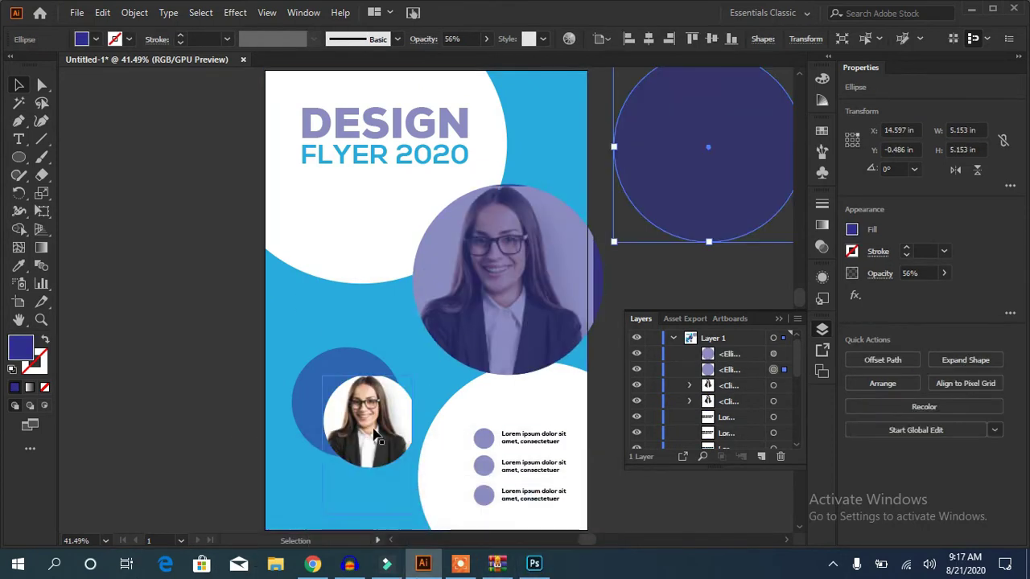
Move the small portrait into the lower-left circle, enlarge it, and inspect the circle layers
drag(378, 434, 356, 415)
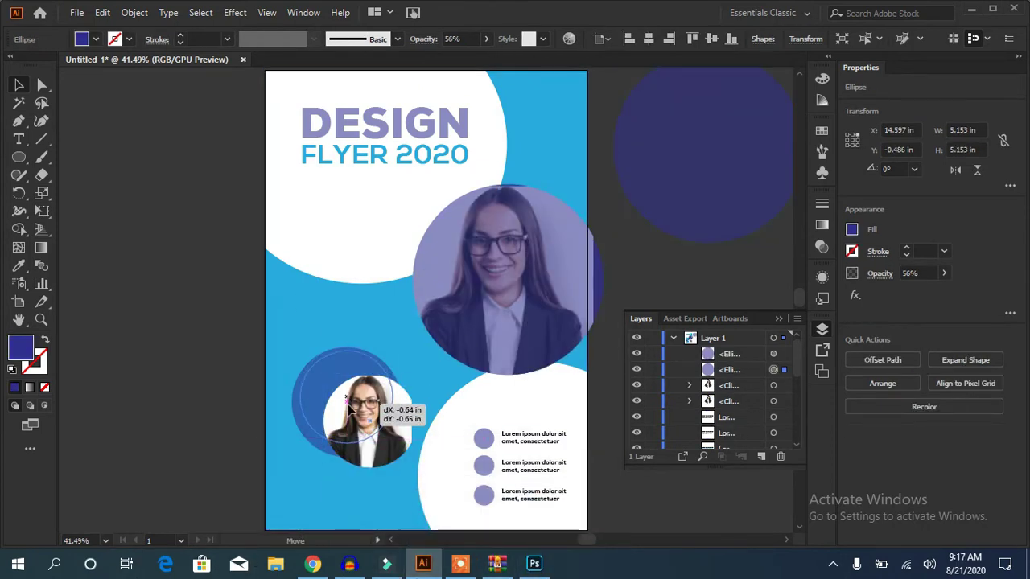
drag(390, 450, 401, 457)
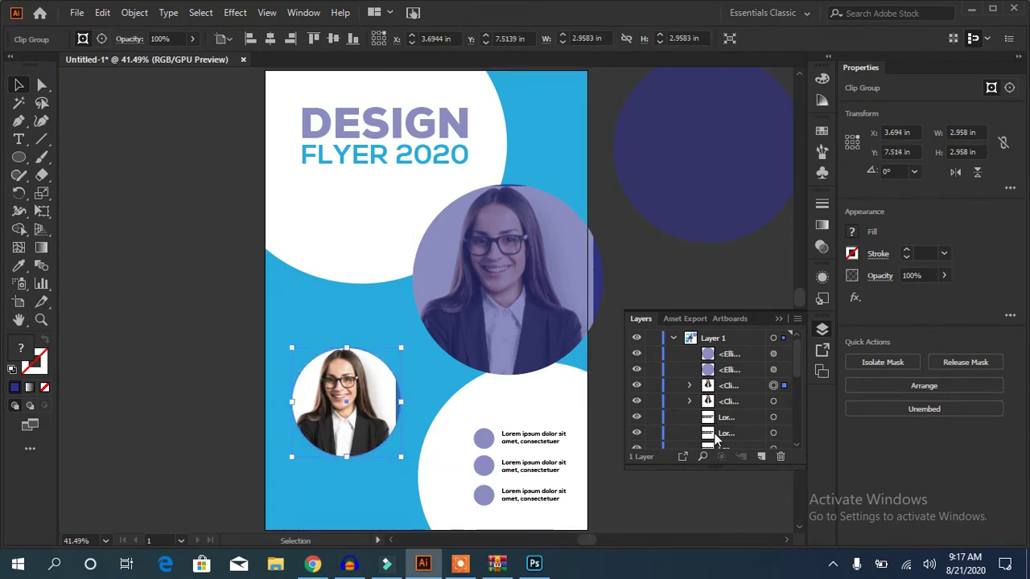
click(636, 371)
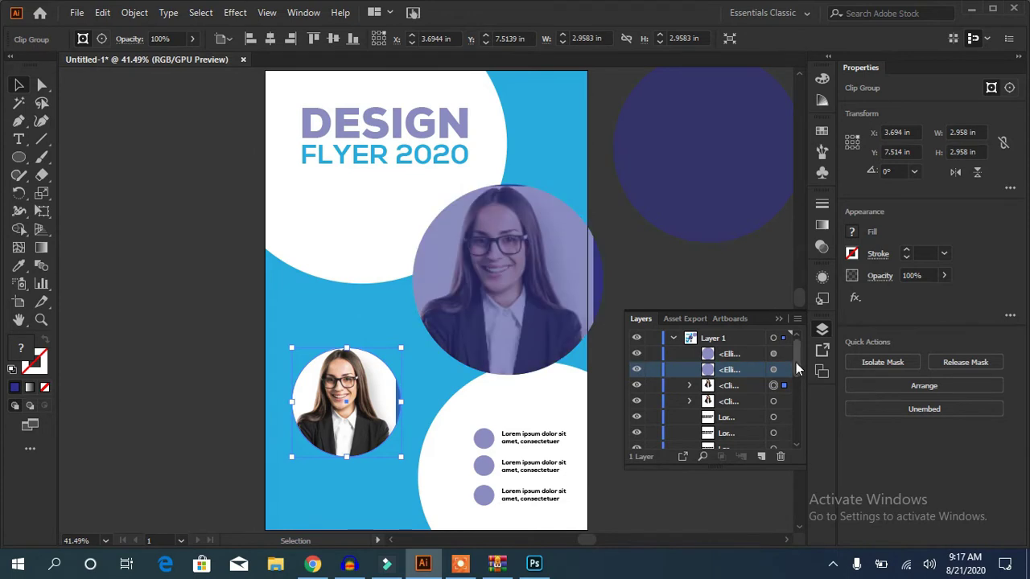
scroll(796, 368, down, 5)
drag(798, 387, 811, 421)
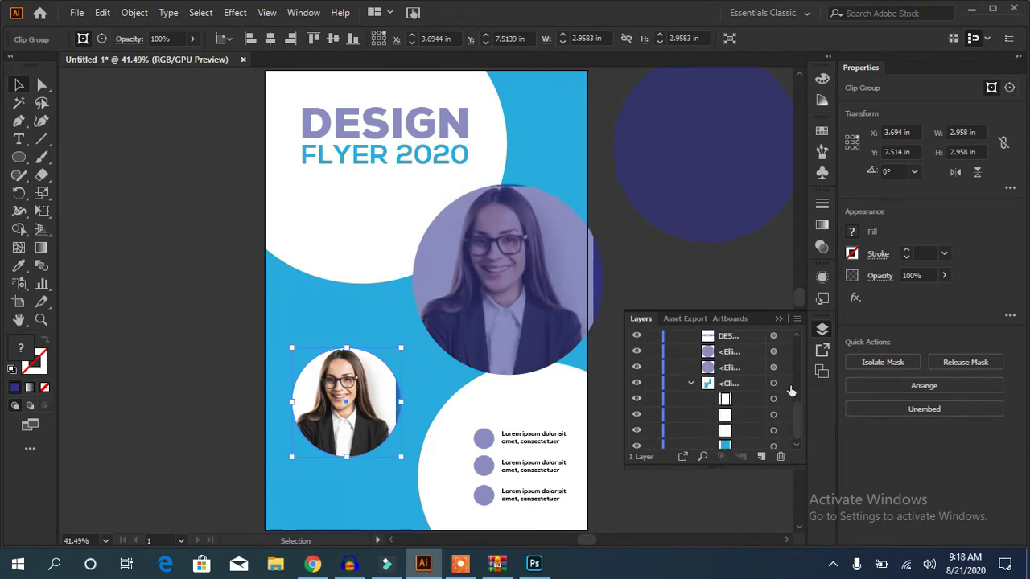
scroll(790, 386, up, 3)
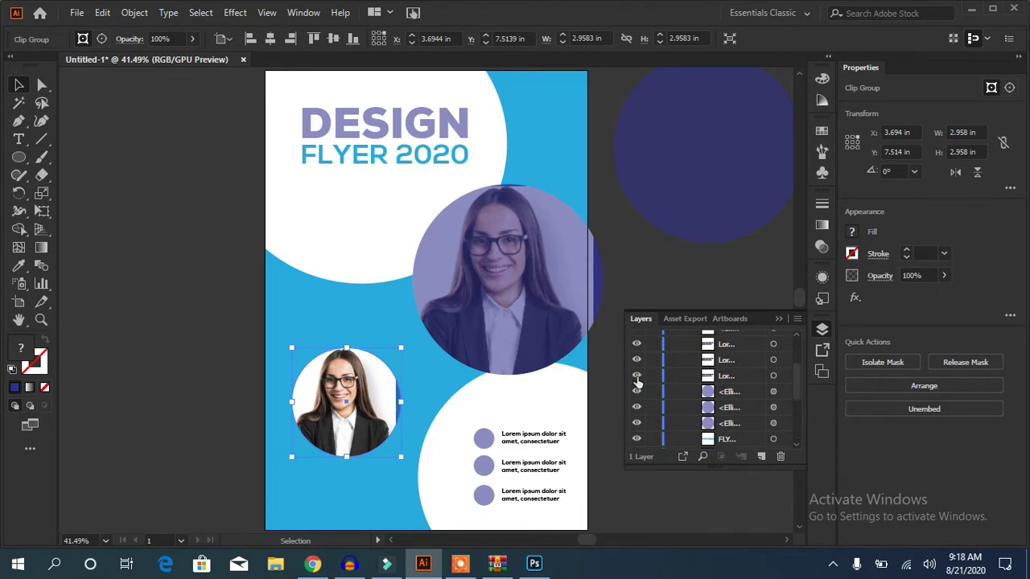
scroll(797, 361, up, 5)
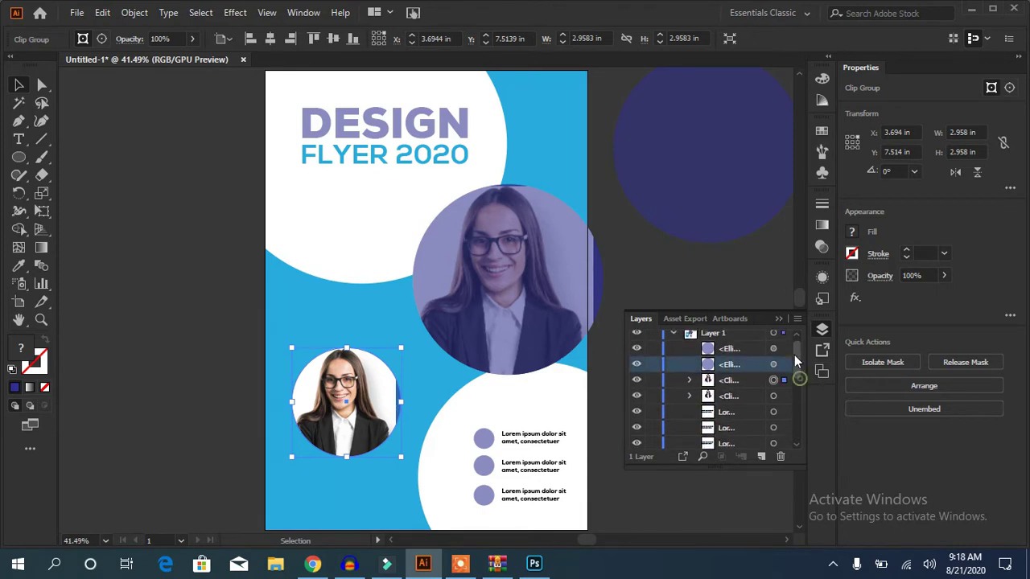
click(635, 388)
click(635, 389)
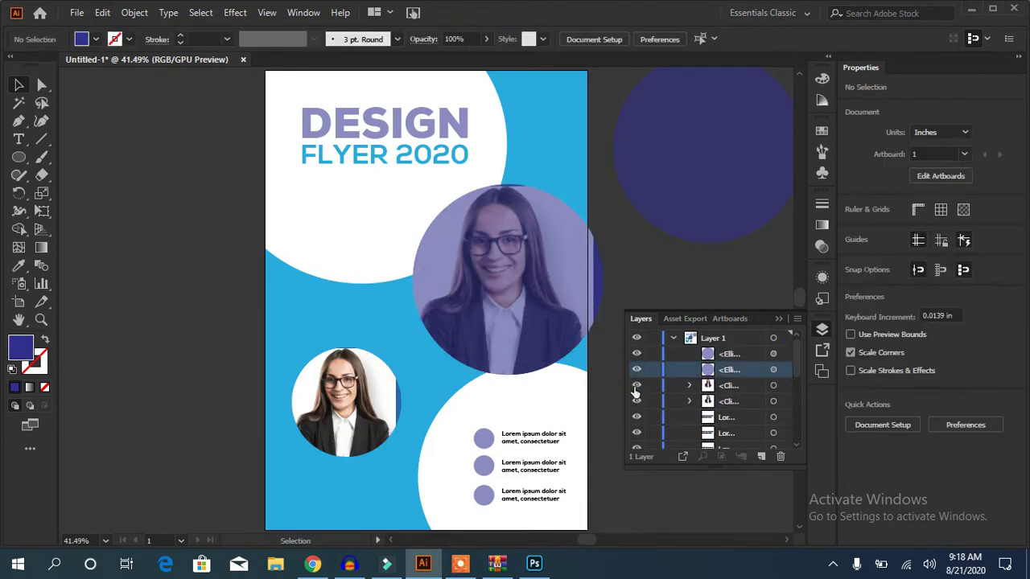
Bring the small portrait group in front of the lower-left blue circle
click(402, 406)
right_click(402, 406)
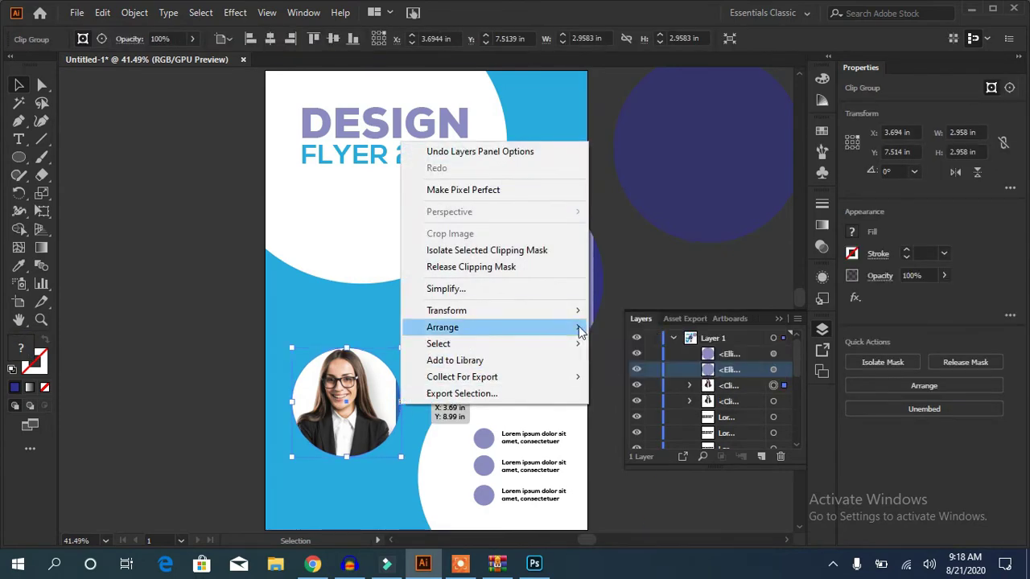
click(637, 328)
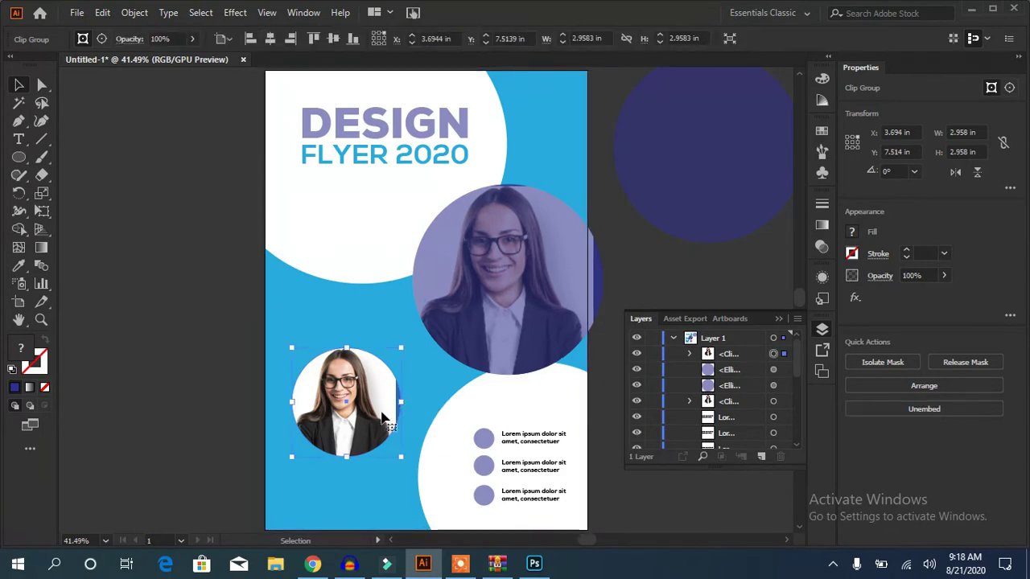
right_click(378, 429)
click(378, 430)
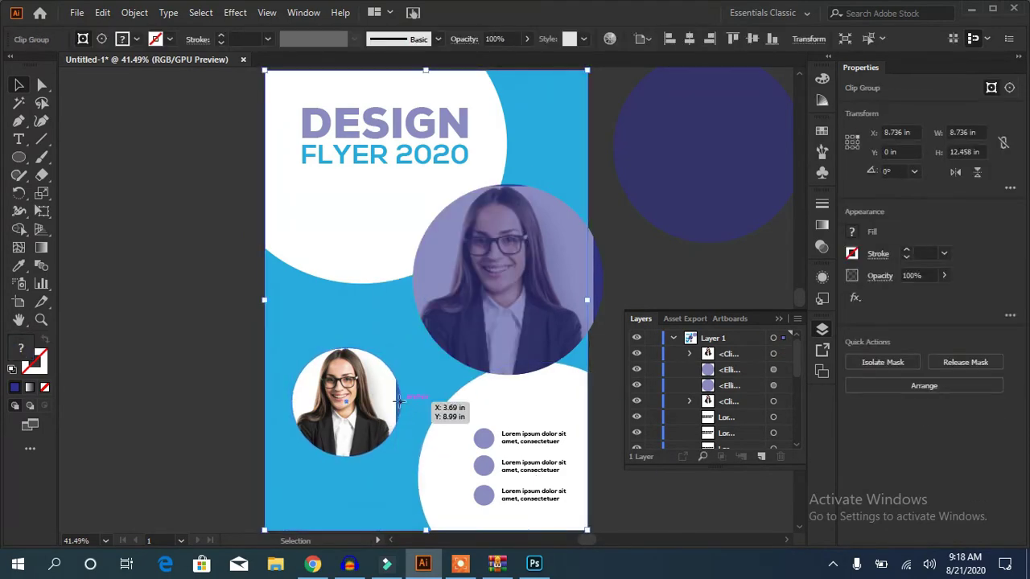
right_click(399, 400)
click(605, 328)
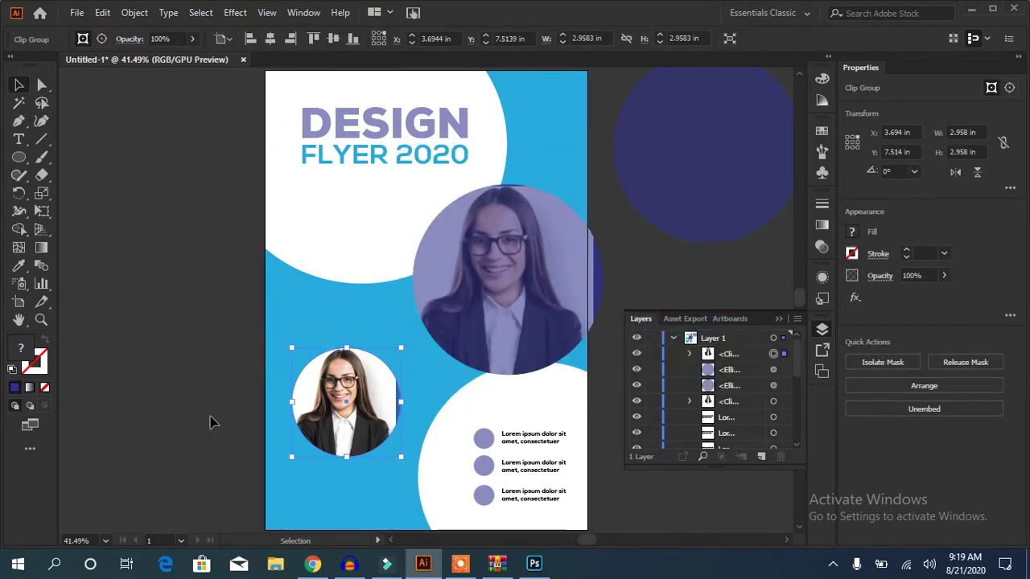
Nudge and slightly resize the small lower-left portrait so the 56% opacity purple circle tints it
key(ctrl+a)
drag(309, 401, 300, 428)
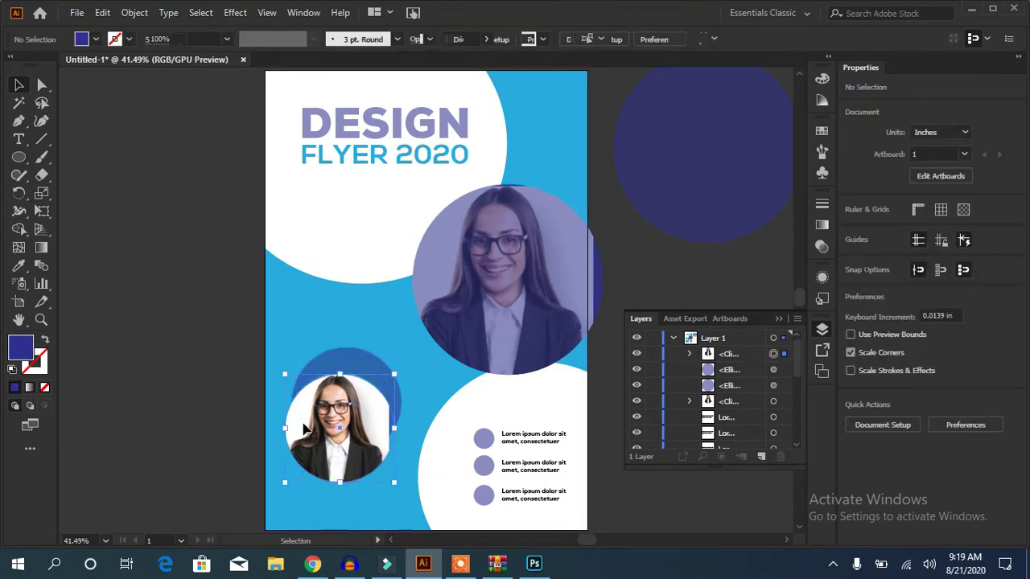
click(368, 386)
right_click(368, 386)
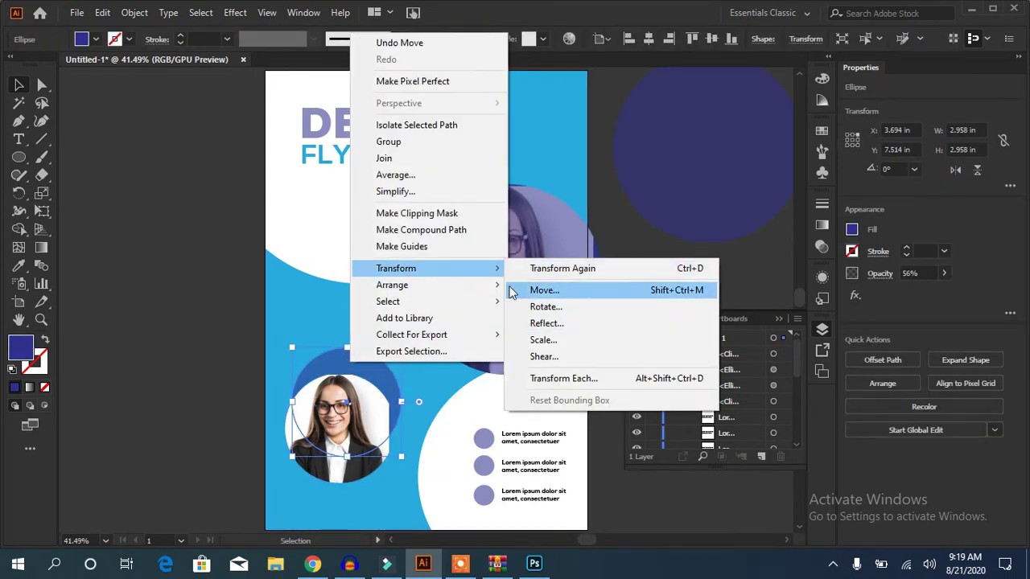
key(Escape)
mouse_move(338, 474)
mouse_down()
mouse_move(350, 456)
mouse_move(342, 453)
mouse_up()
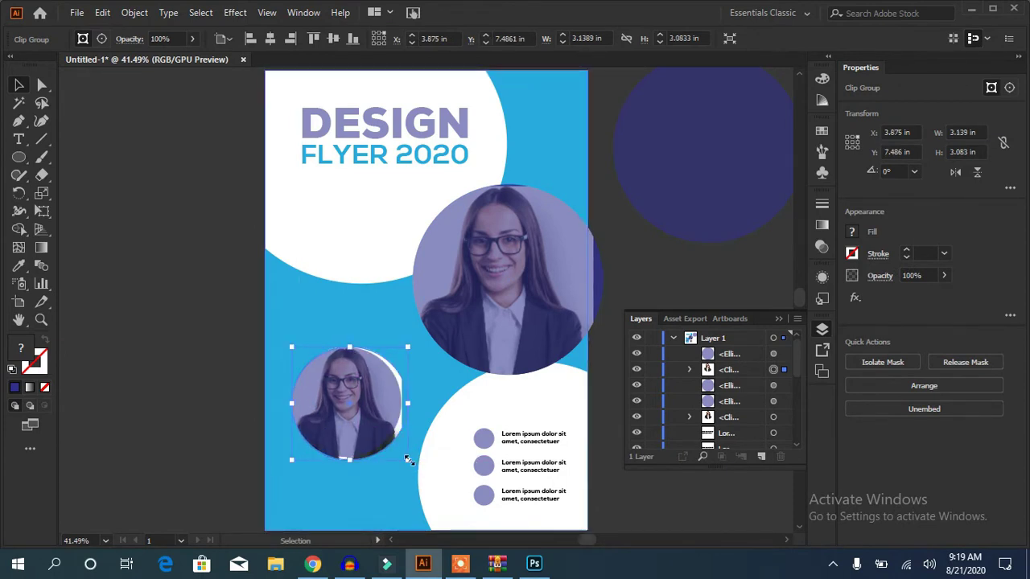
drag(408, 464, 408, 469)
click(368, 408)
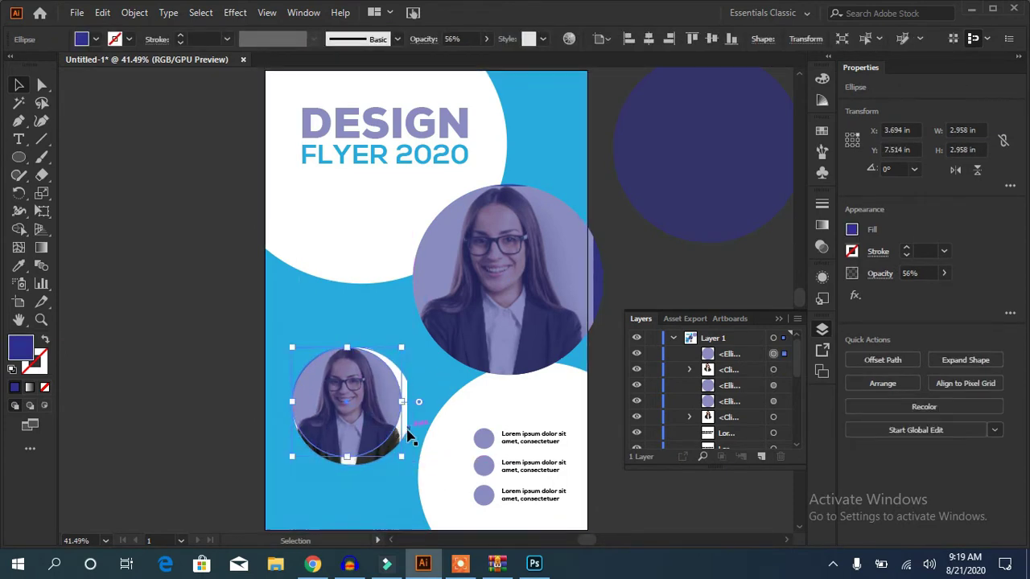
drag(407, 464, 395, 456)
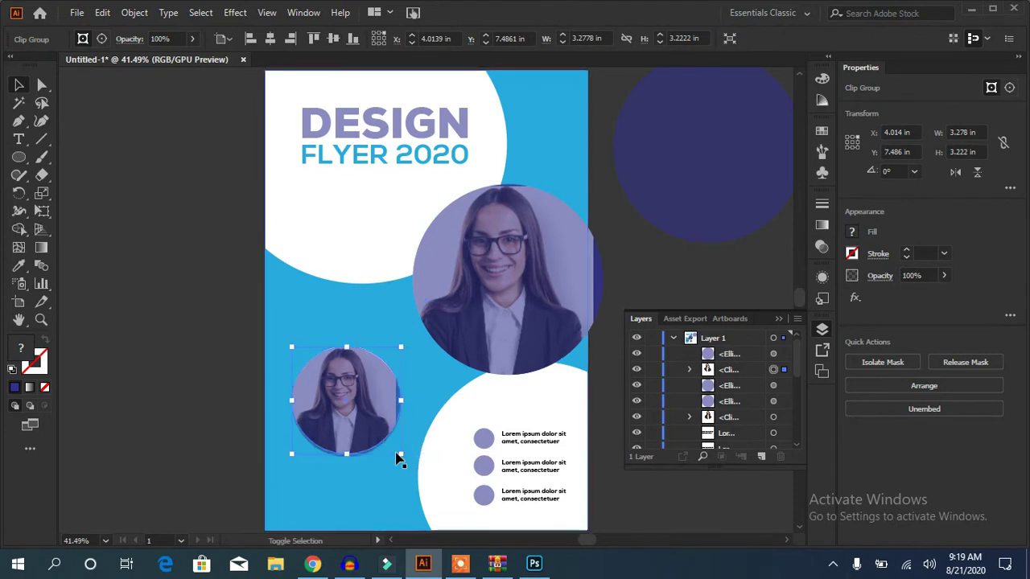
click(351, 426)
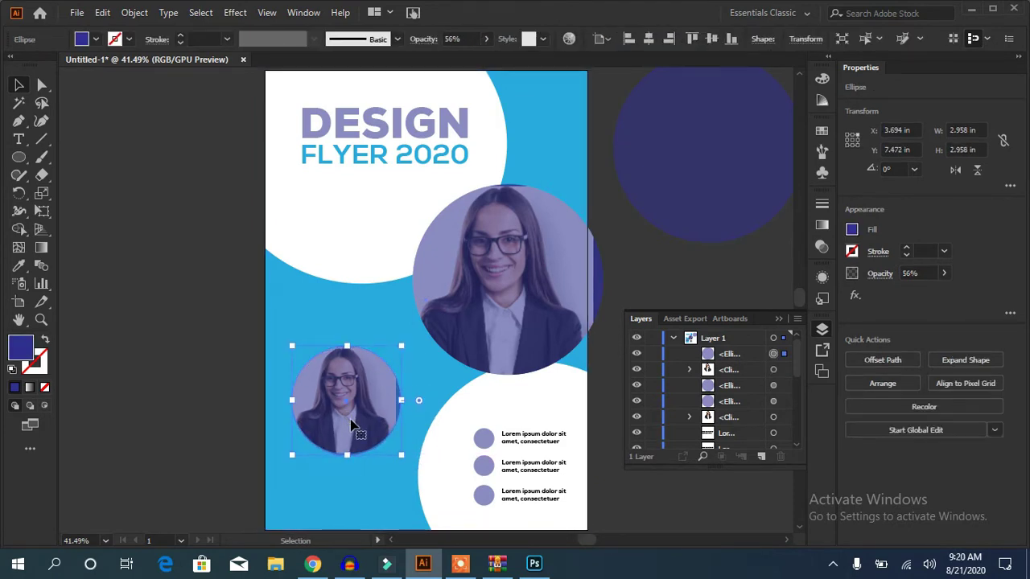
click(373, 483)
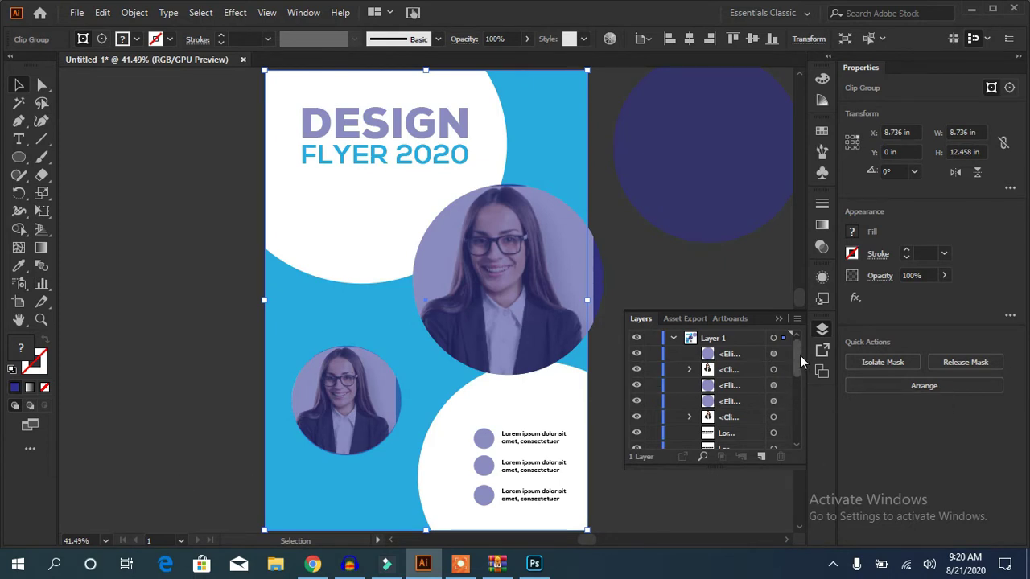
mouse_move(795, 353)
mouse_down()
mouse_move(814, 417)
mouse_move(824, 308)
mouse_up()
shift+click(773, 354)
shift+click(773, 386)
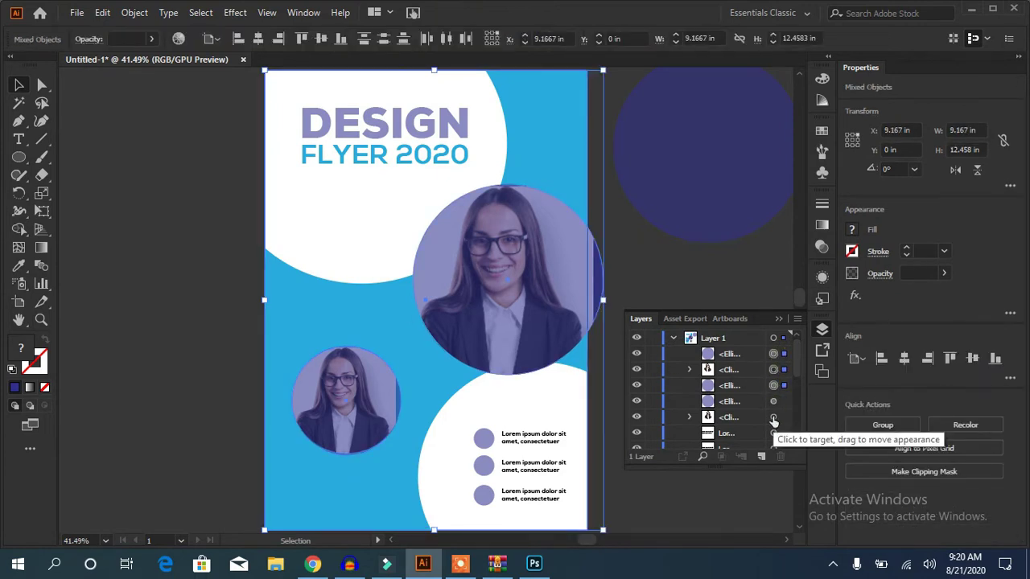
shift+click(773, 401)
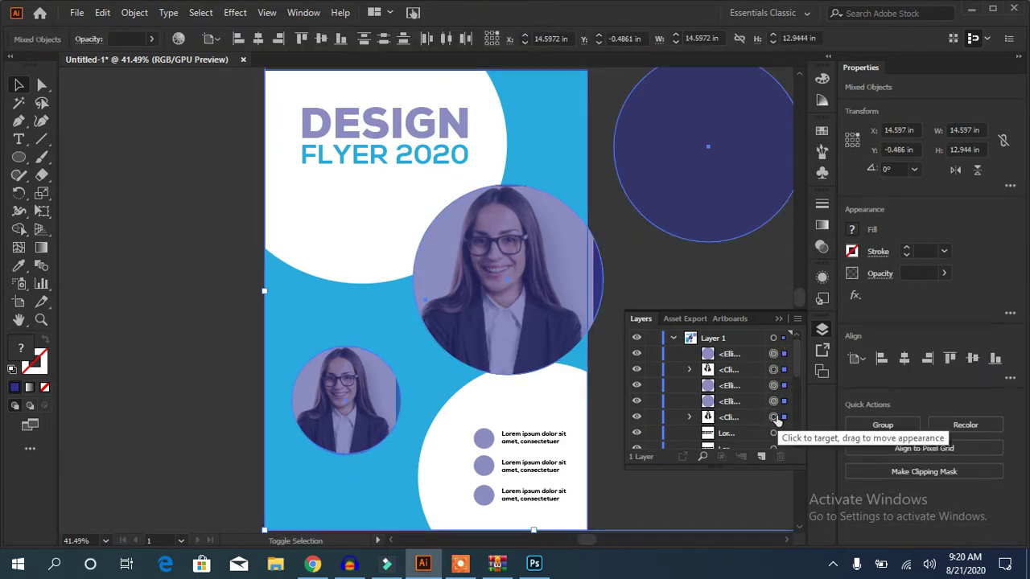
key(ctrl+g)
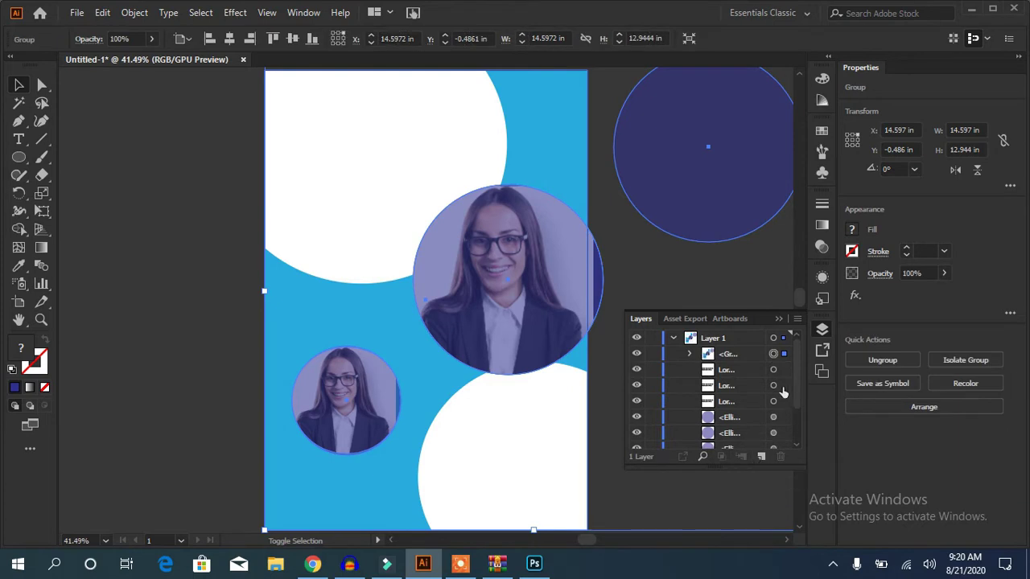
key(ctrl+shift+a)
scroll(772, 394, down, 3)
scroll(801, 403, up, 3)
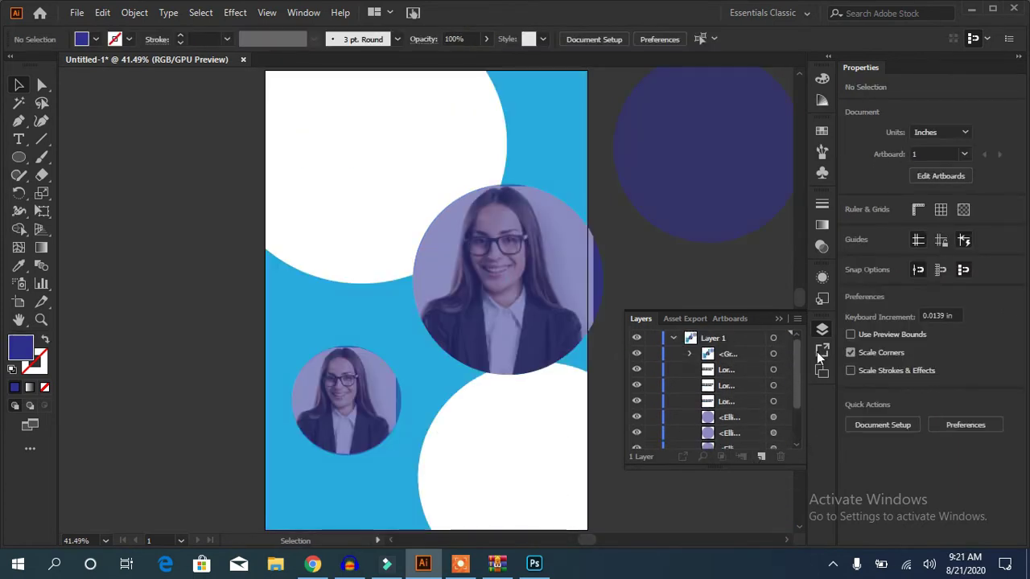
click(689, 355)
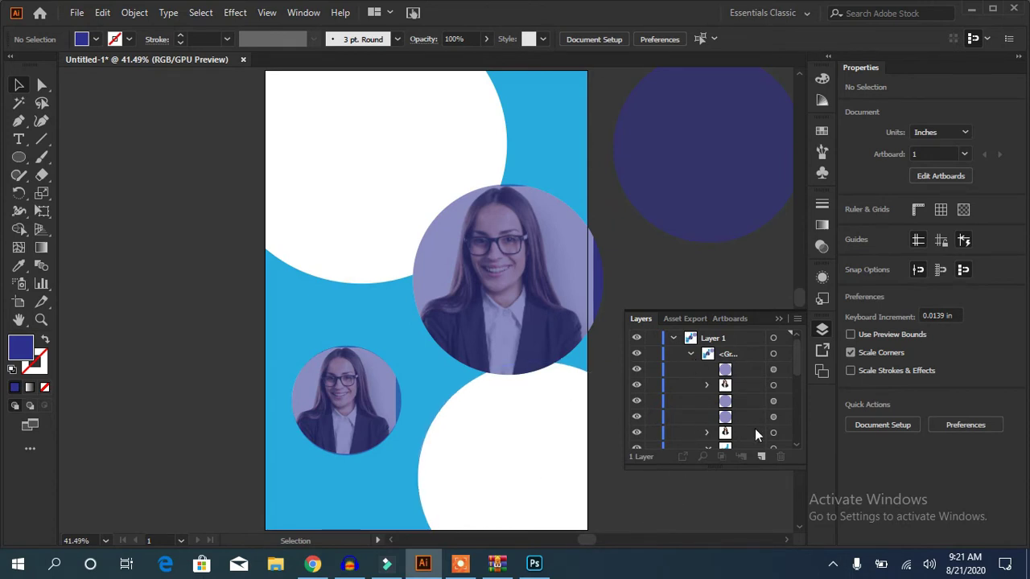
key(ctrl+a)
key(shift+ctrl+g)
key(ctrl+alt+3)
click(256, 492)
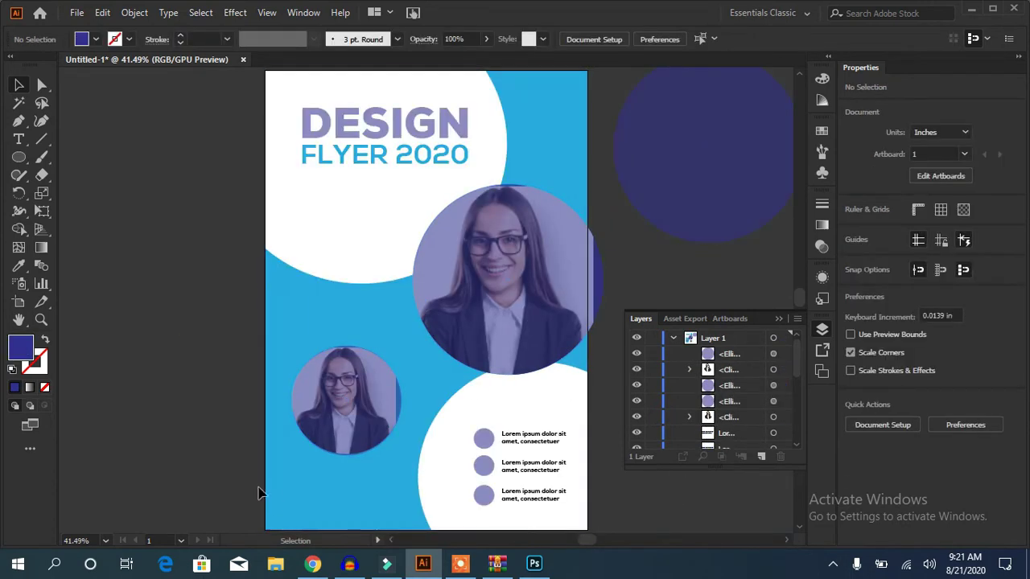
Draw a trial text frame at the flyer's lower left and delete its placeholder text
click(19, 140)
drag(295, 474, 390, 493)
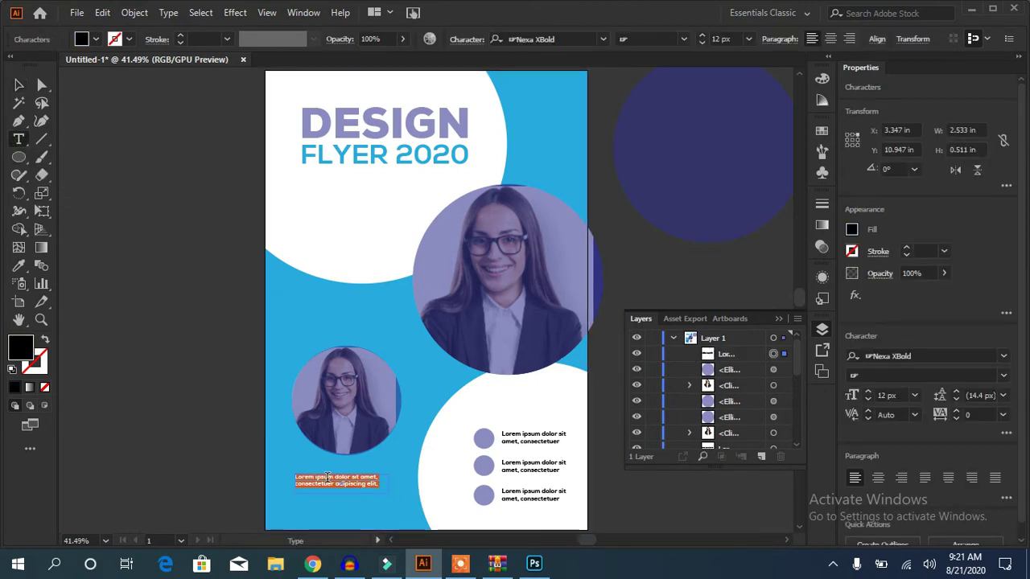
key(BackSpace)
key(Escape)
click(180, 347)
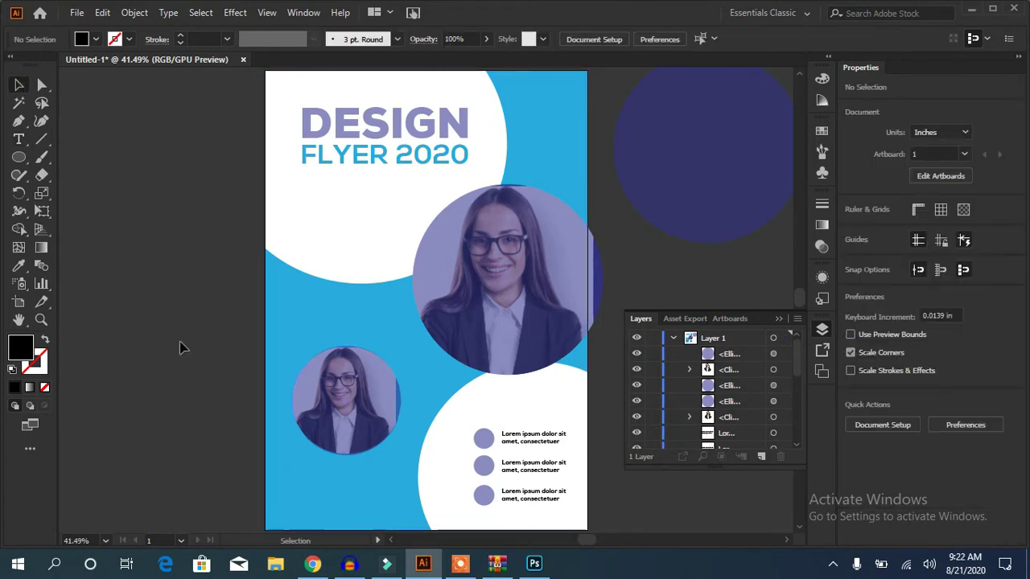
Add a 42 px text frame left of the flyer, coloured like the DESIGN heading
key(t)
click(867, 400)
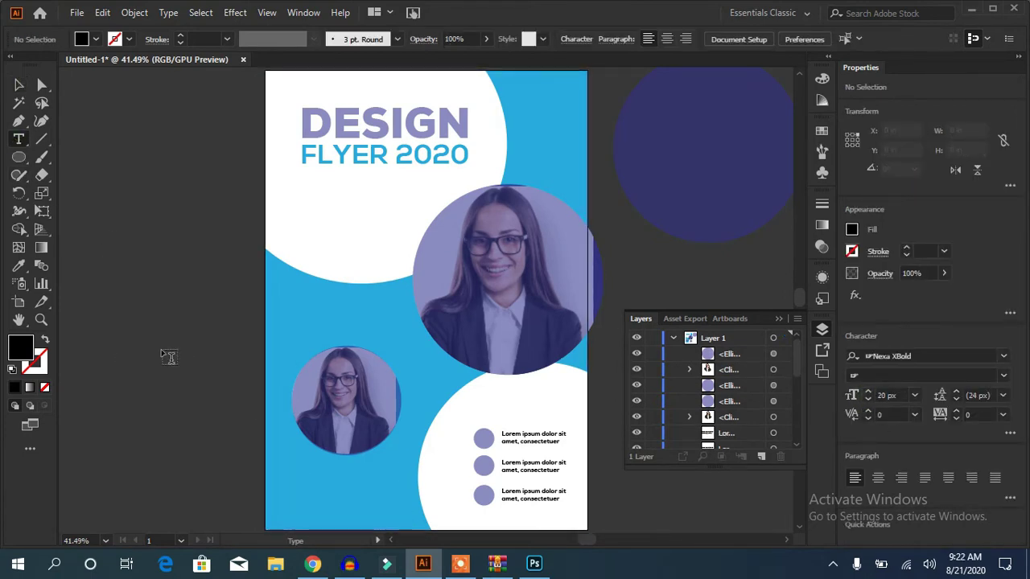
drag(85, 309, 214, 330)
click(869, 394)
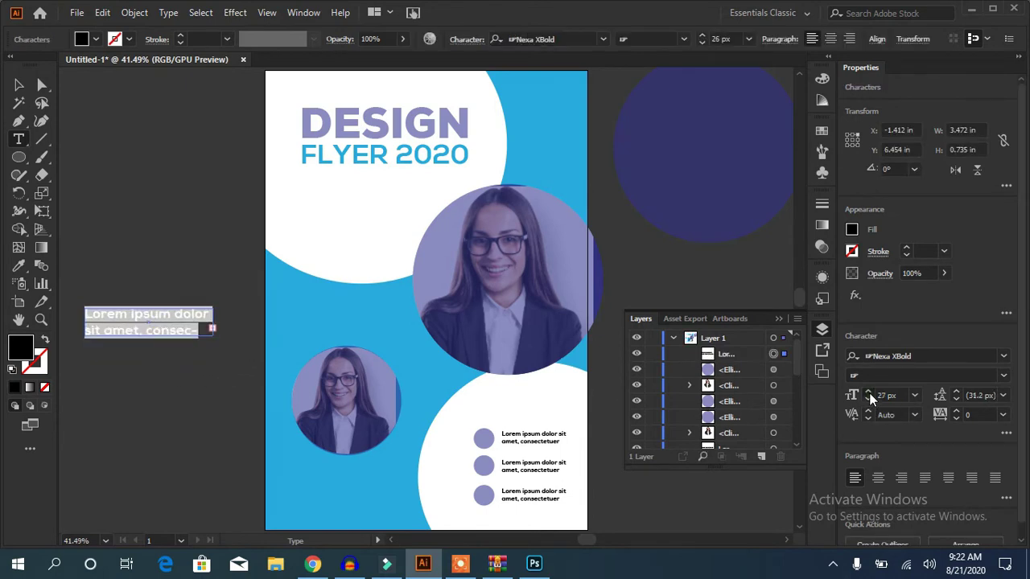
key(i)
click(325, 122)
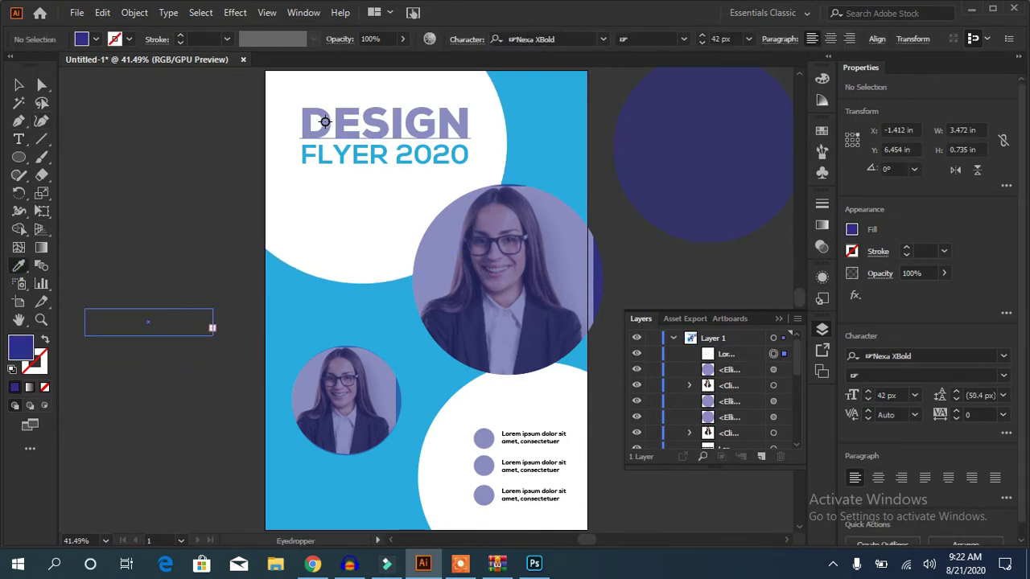
click(19, 142)
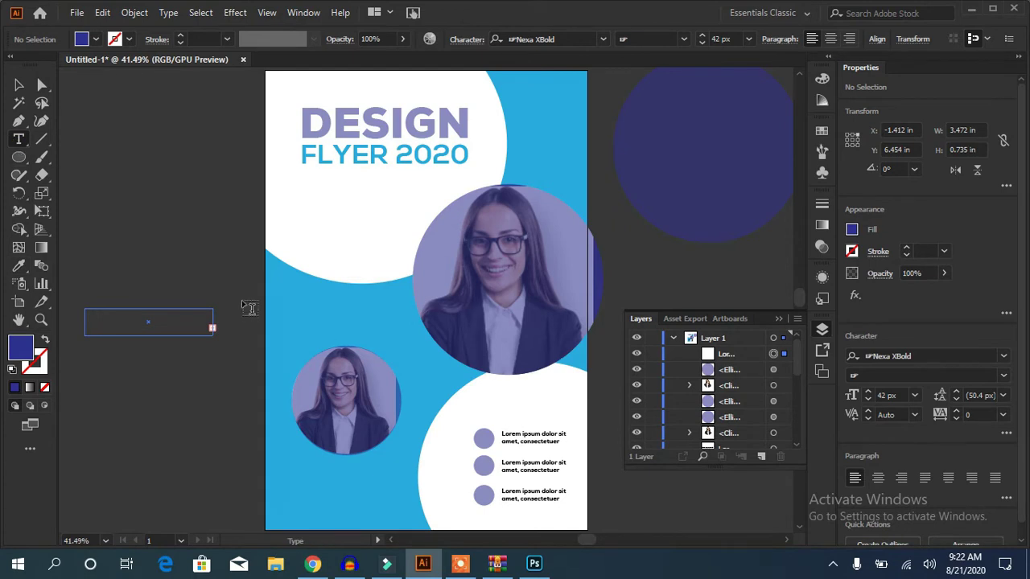
mouse_move(262, 304)
mouse_down()
mouse_move(354, 352)
mouse_move(393, 329)
mouse_up()
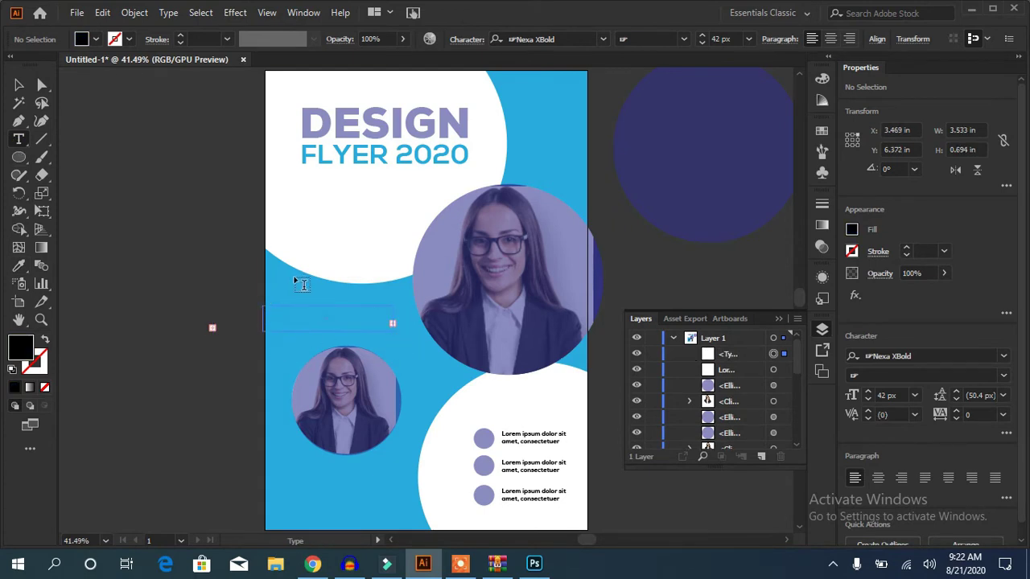
click(19, 86)
Place two bold black 'Lorem' texts on the pasteboard, the second reduced to 49 px
click(363, 333)
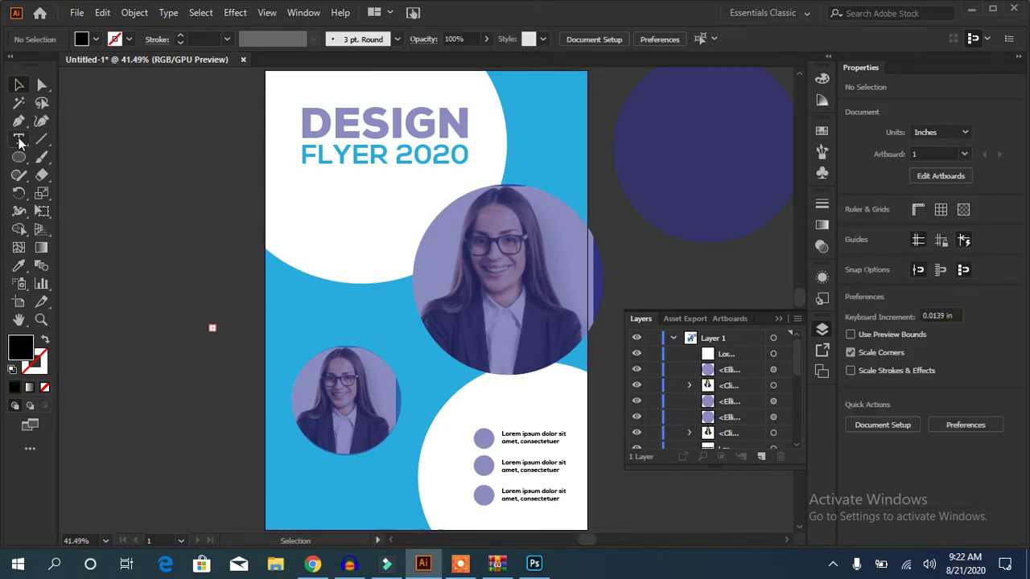
mouse_move(93, 190)
mouse_down()
mouse_move(268, 303)
mouse_move(295, 259)
mouse_up()
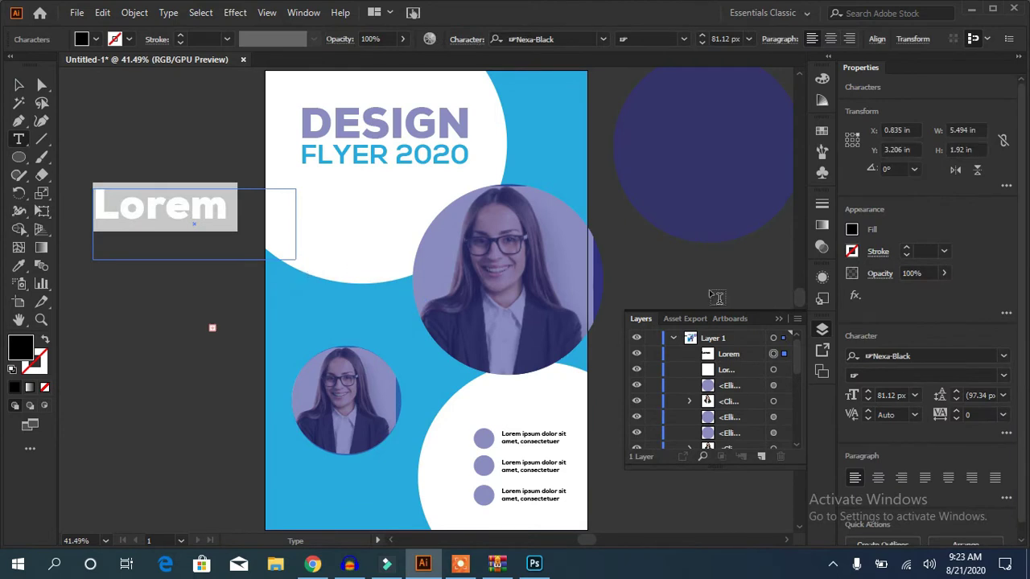
click(868, 400)
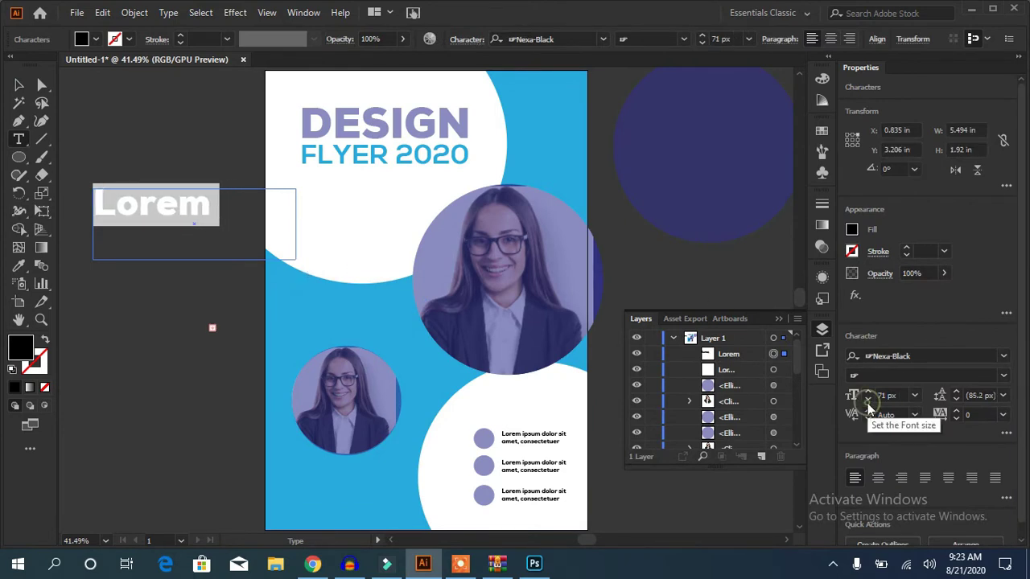
click(868, 400)
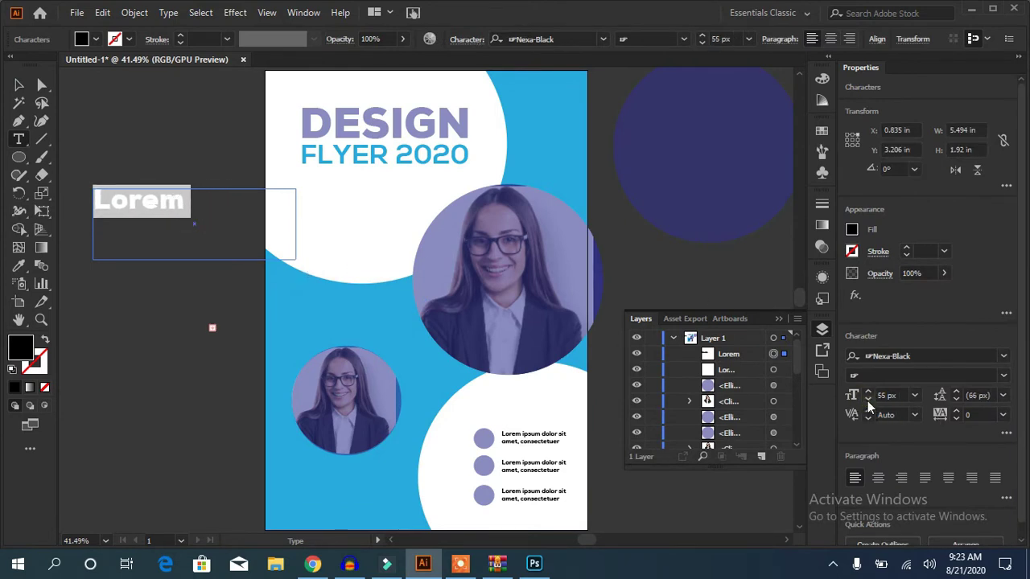
drag(90, 348, 236, 383)
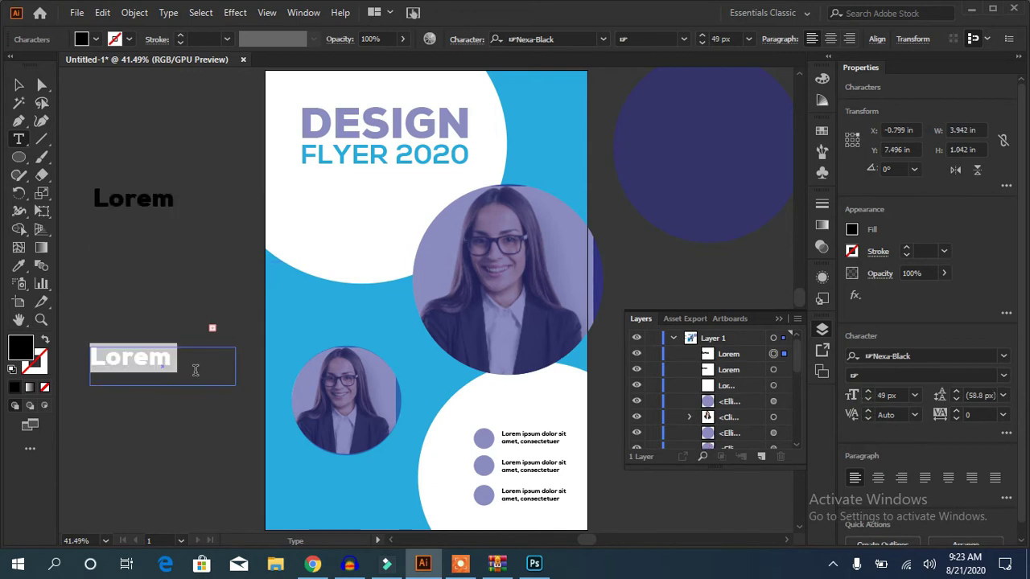
key(Escape)
click(259, 312)
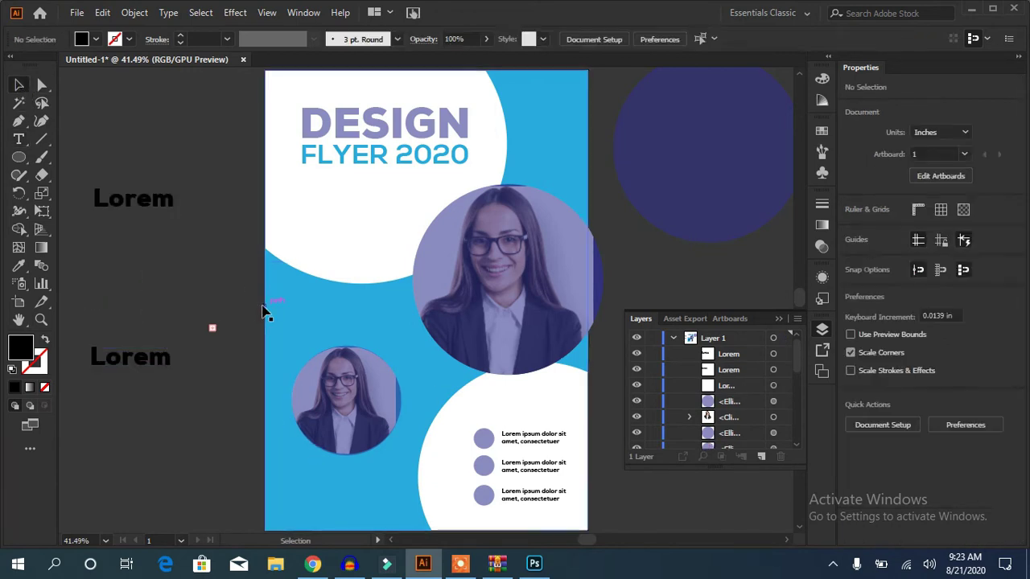
click(293, 454)
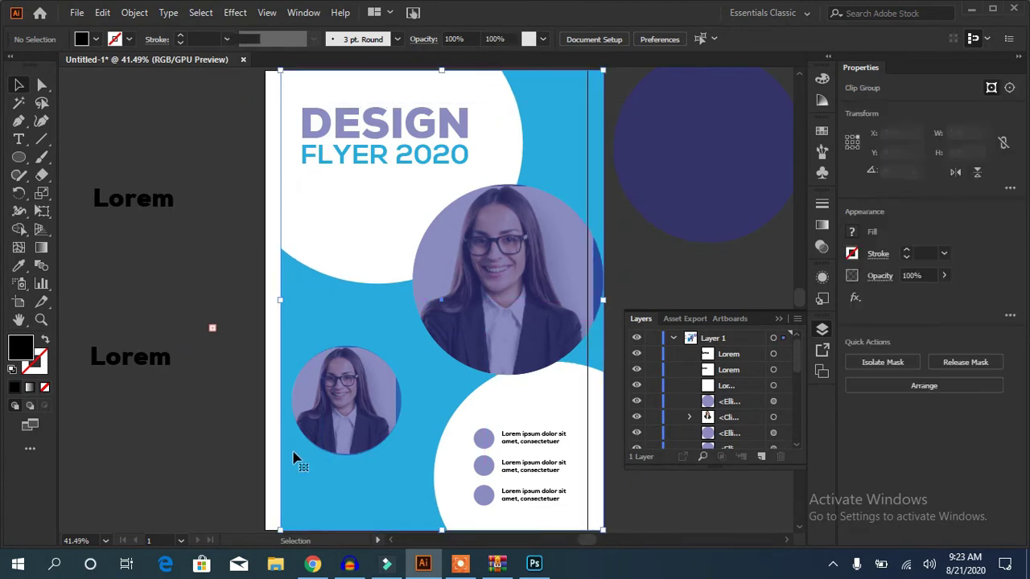
Place 'Lorem ipsum' at the flyer's bottom-left corner and set it in Ebrima Bold
key(t)
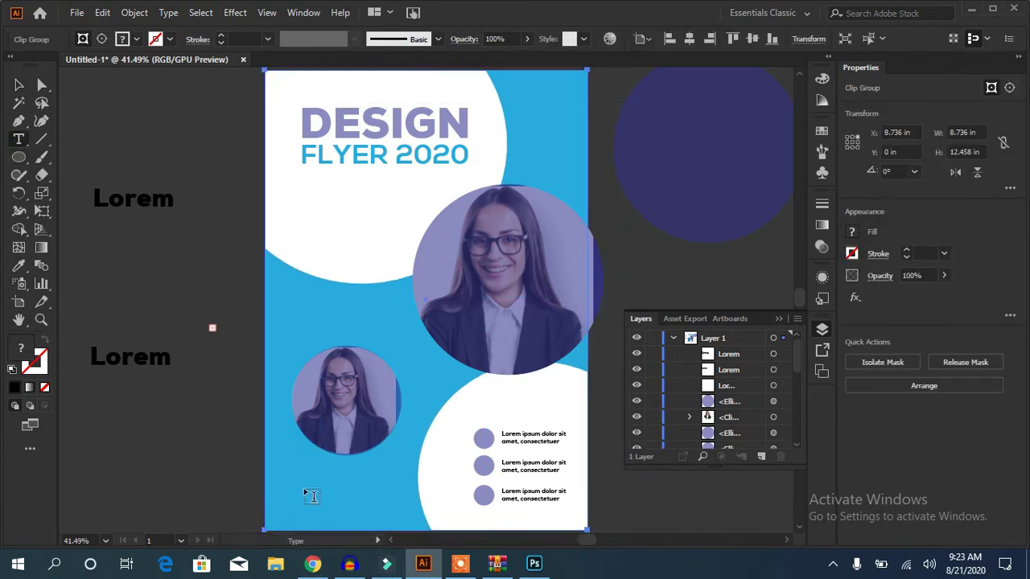
click(305, 489)
click(18, 84)
drag(434, 483, 345, 500)
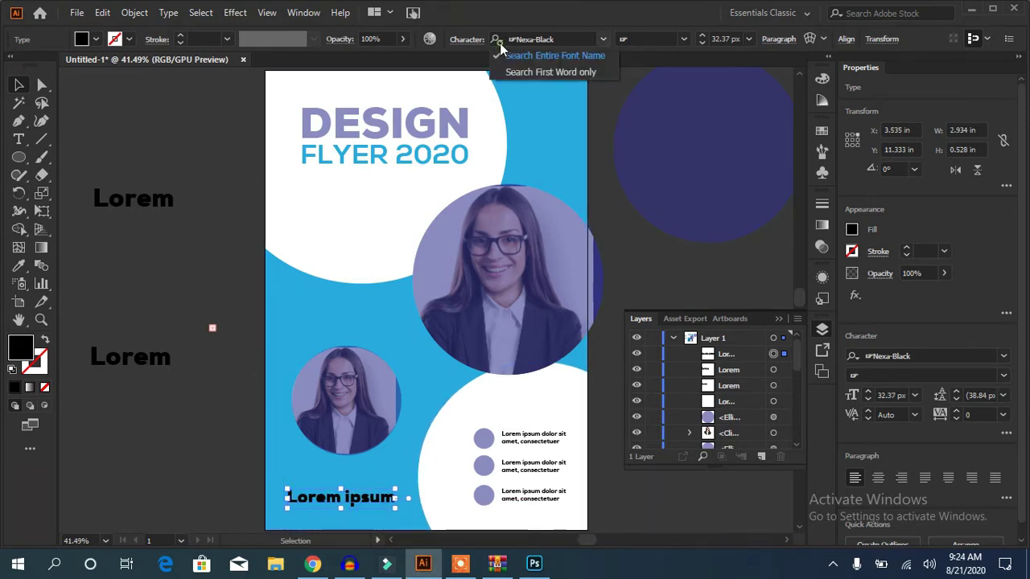
click(602, 39)
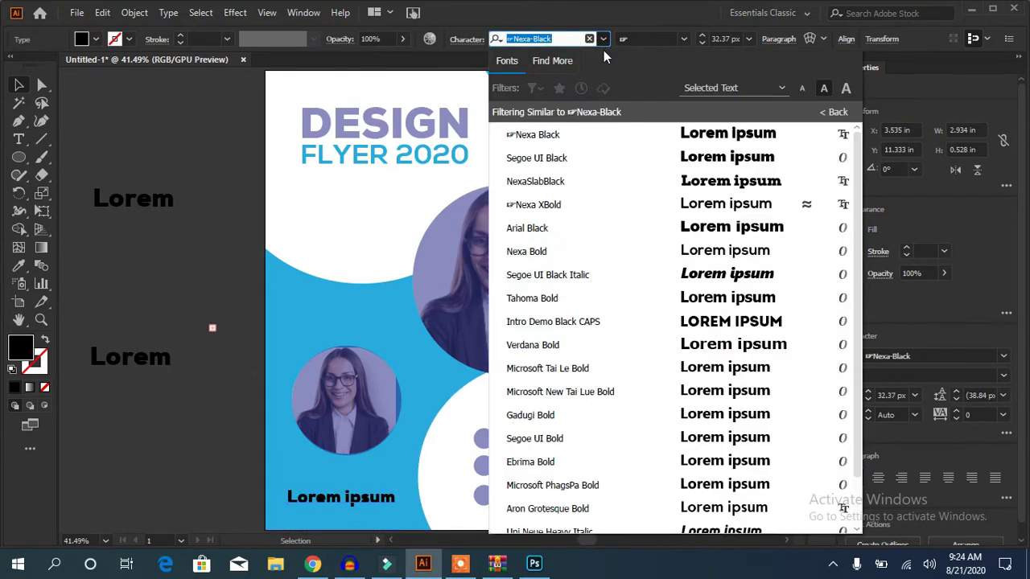
click(785, 465)
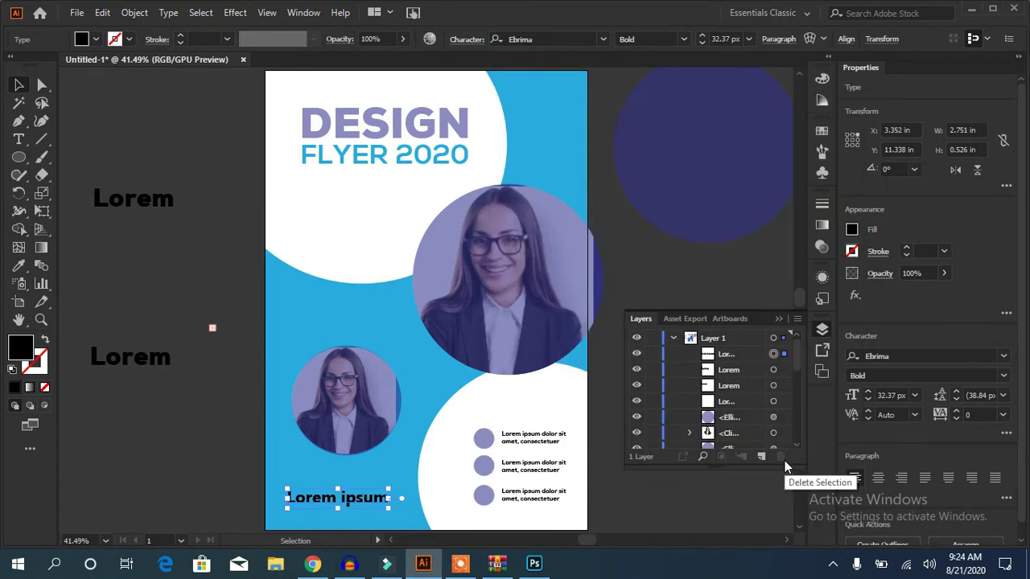
click(18, 122)
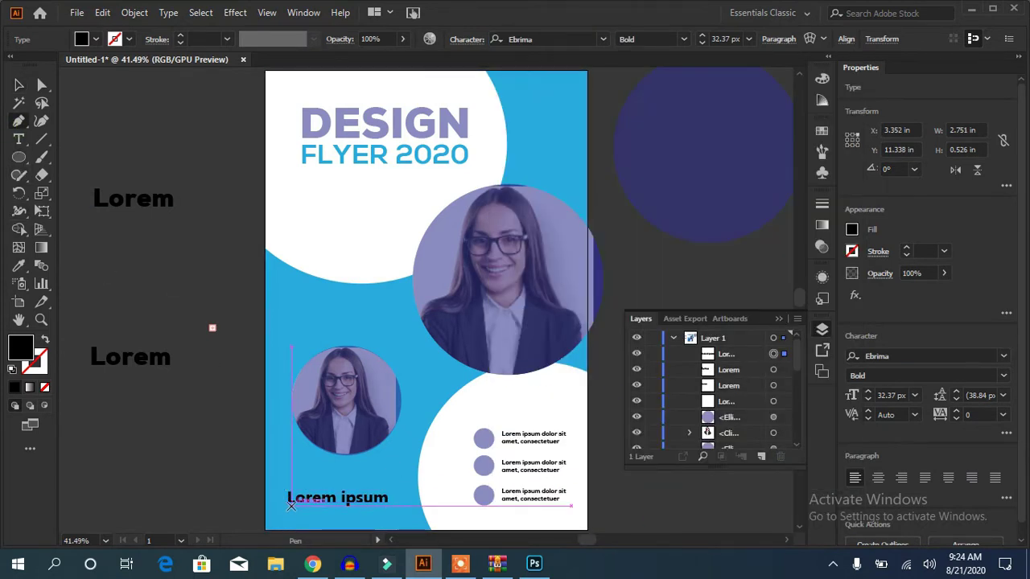
Draw a thin straight underline beneath 'Lorem ipsum' with the Pen tool
key(ctrl+shift+a)
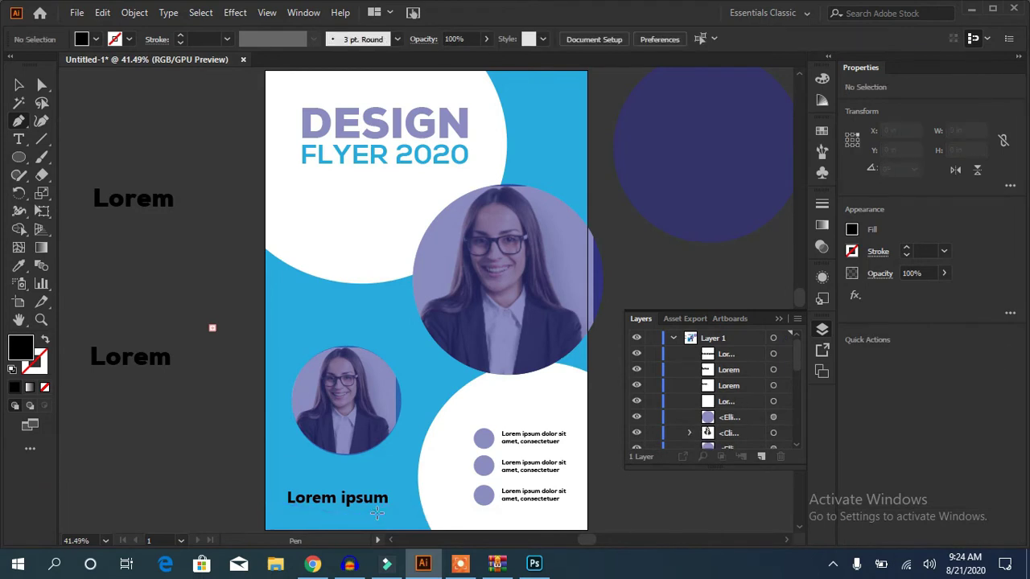
drag(288, 509, 378, 510)
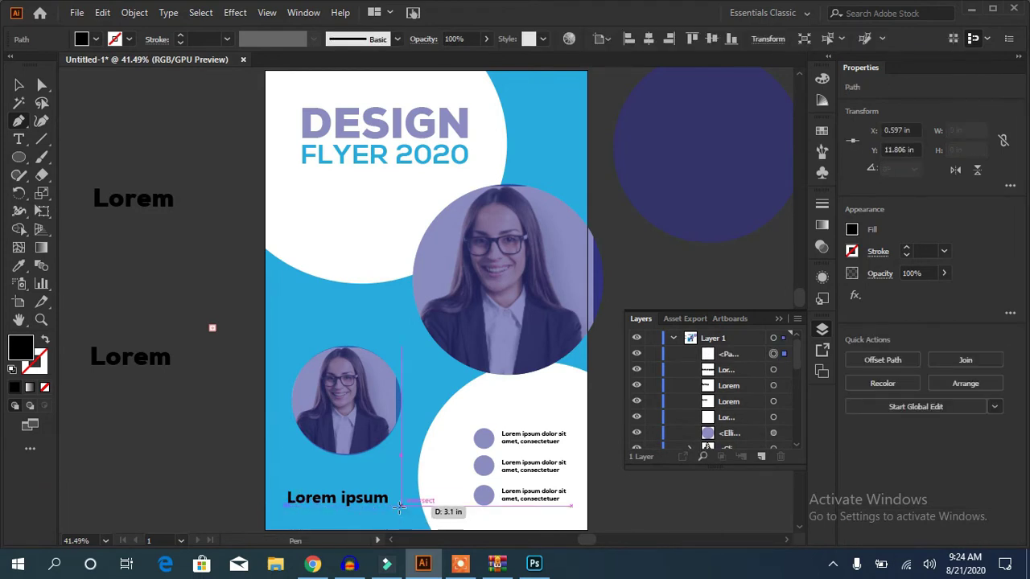
click(389, 505)
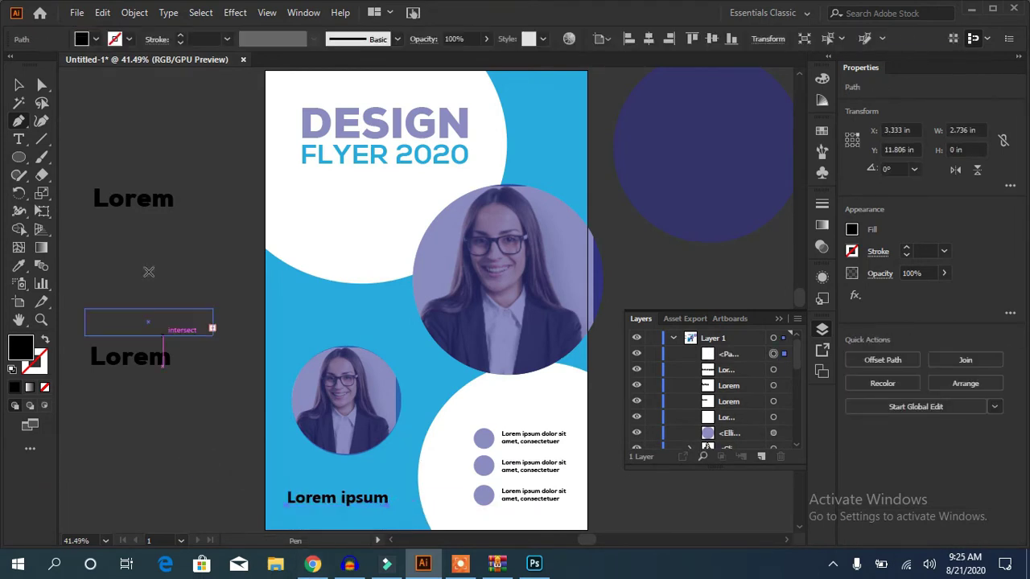
click(179, 39)
click(179, 39)
click(179, 39)
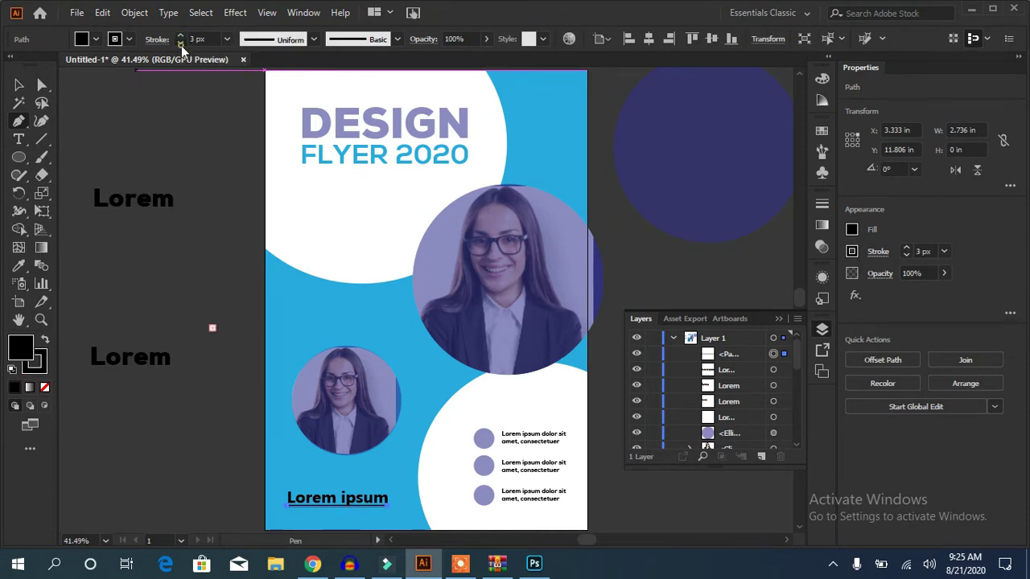
click(179, 42)
Recolour 'Lorem ipsum' with the photo circle's semi-transparent purple using the Eyedropper
key(v)
click(318, 501)
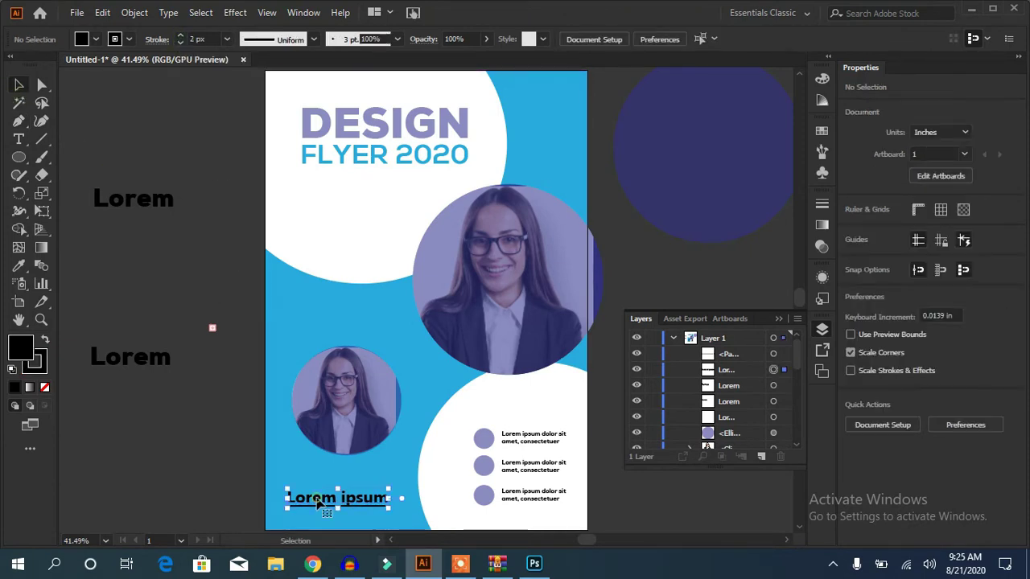
click(19, 267)
click(438, 252)
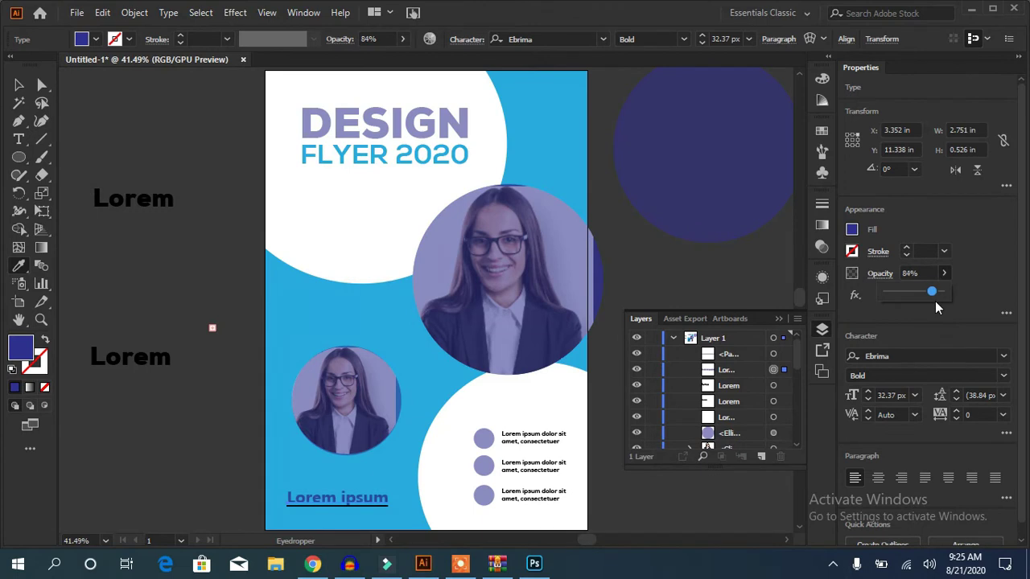
Make the underline a dark blue-purple 1 px stroke
key(v)
click(316, 506)
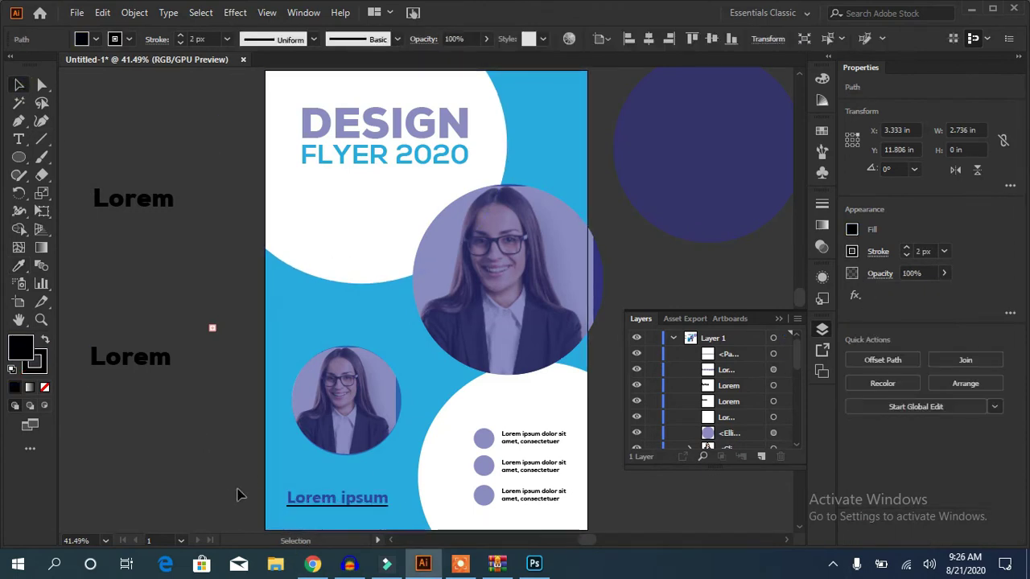
click(128, 39)
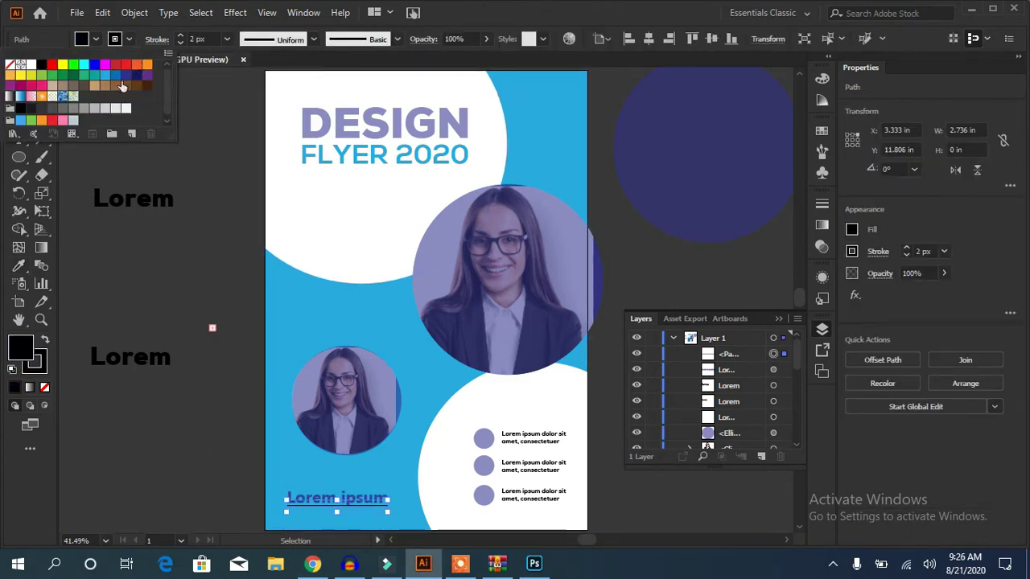
click(124, 76)
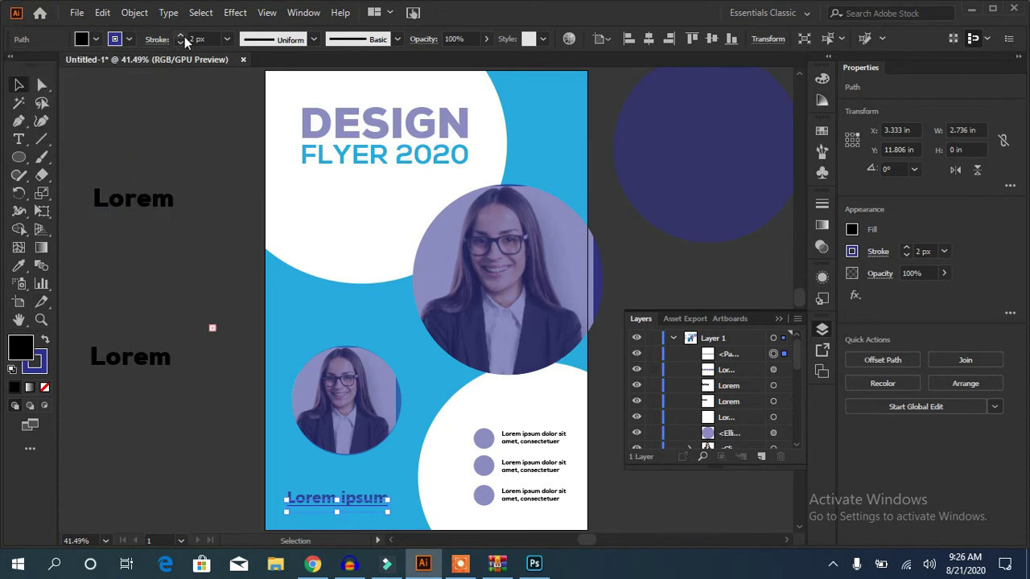
click(208, 270)
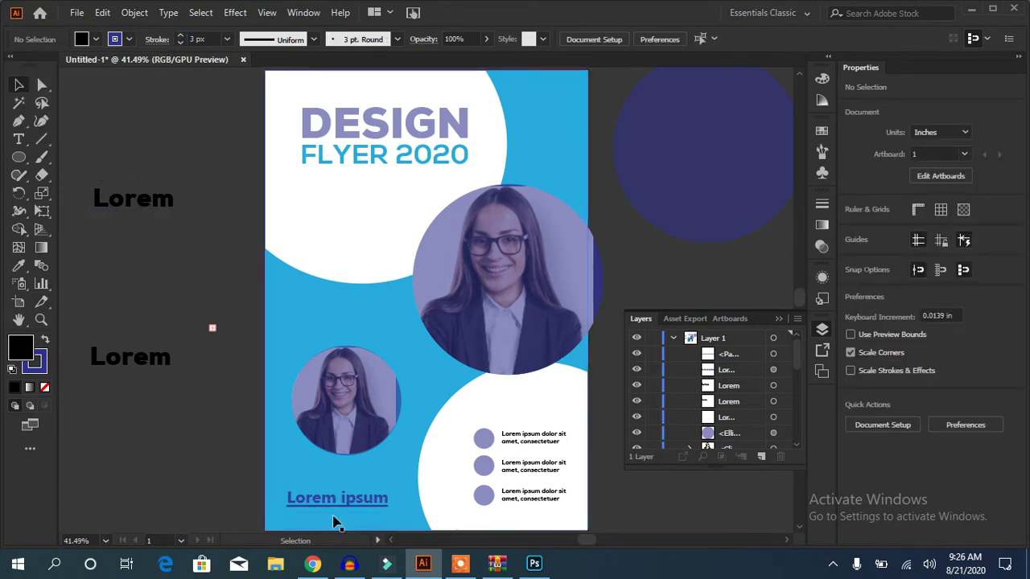
click(337, 505)
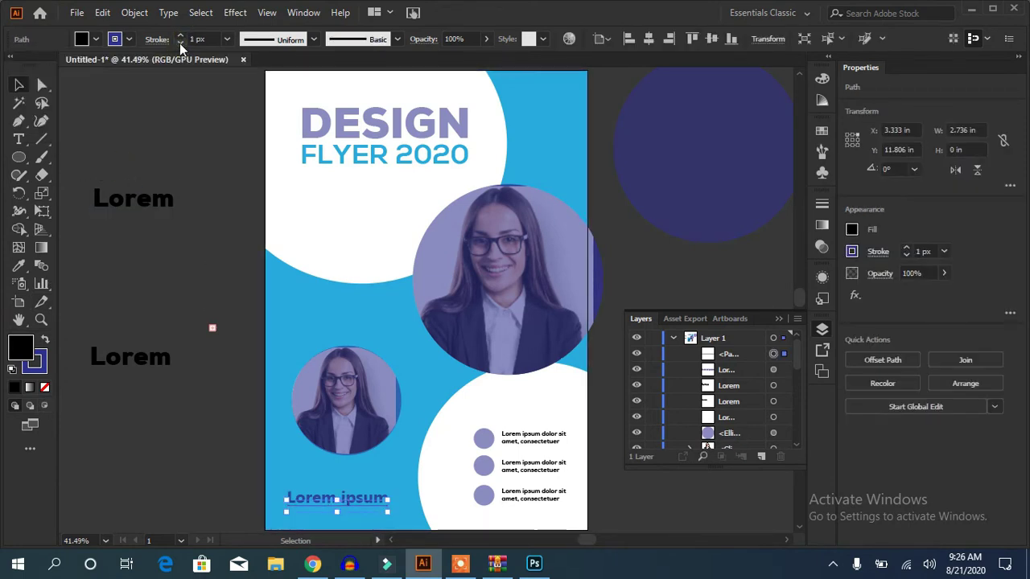
Delete the leftover 'Lorem' placeholders from the pasteboard
click(133, 200)
click(192, 257)
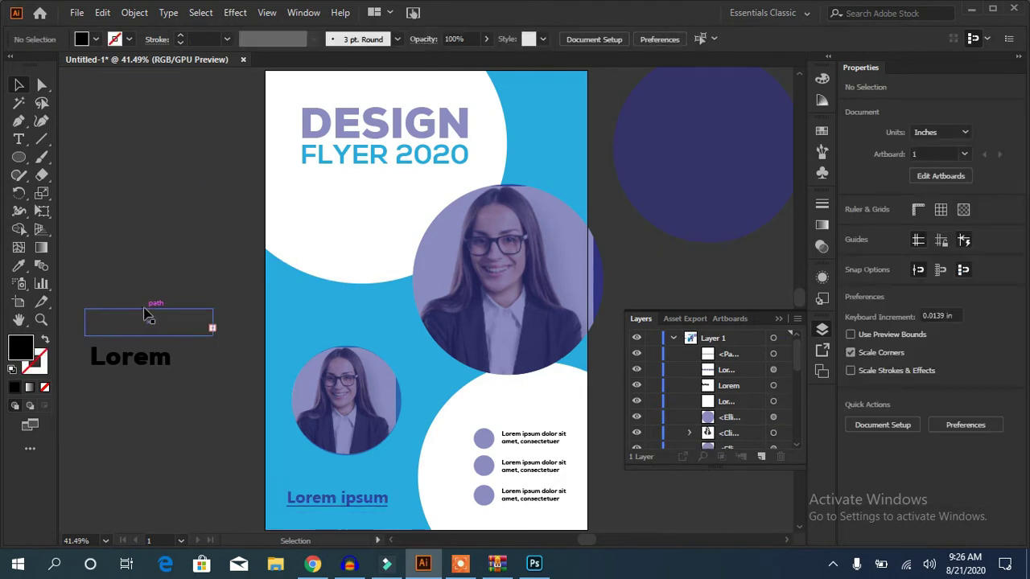
drag(152, 237, 134, 441)
key(Delete)
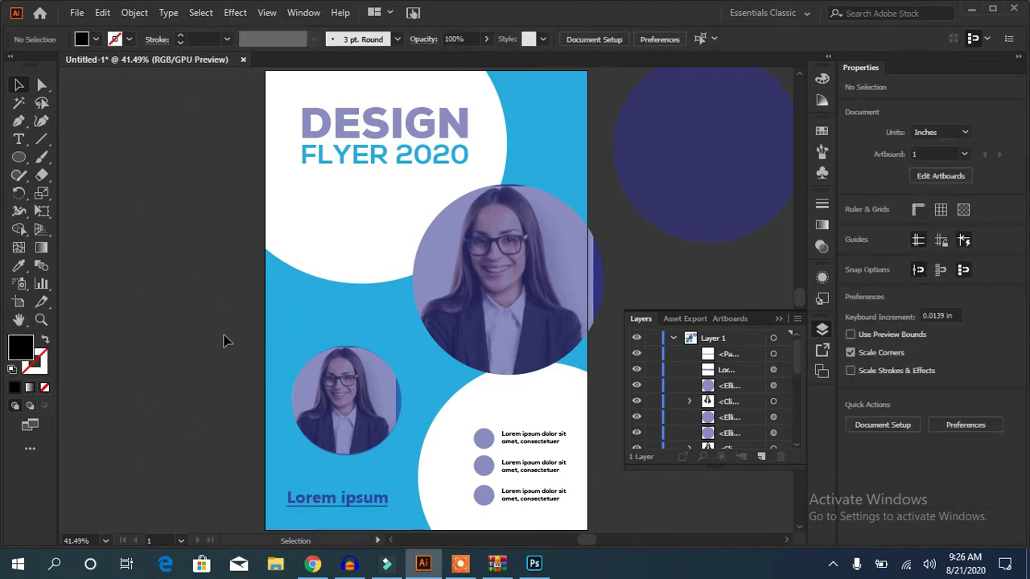
Type 'TEX' at the flyer's top right and scale it down
key(t)
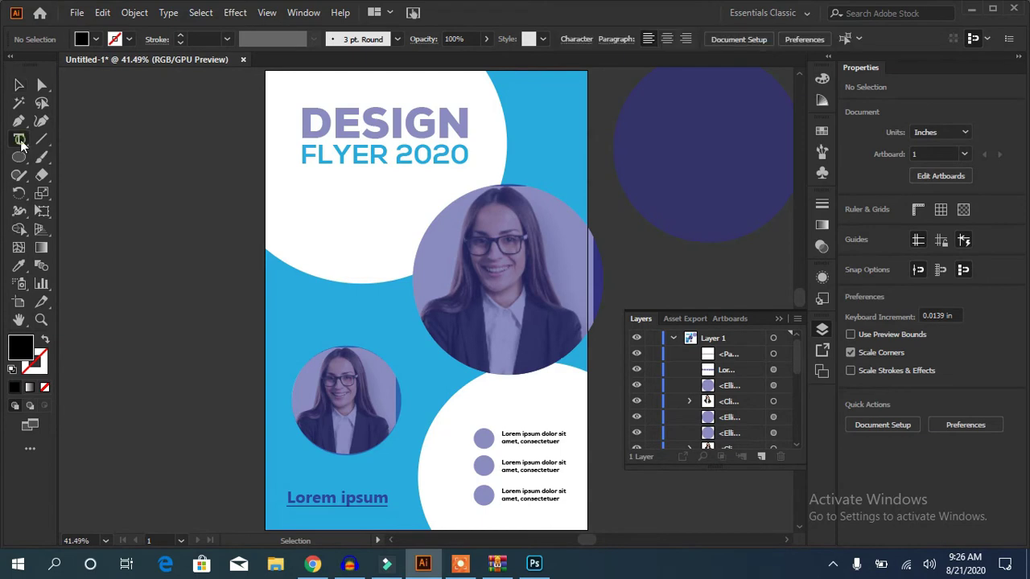
click(529, 88)
text(TEX)
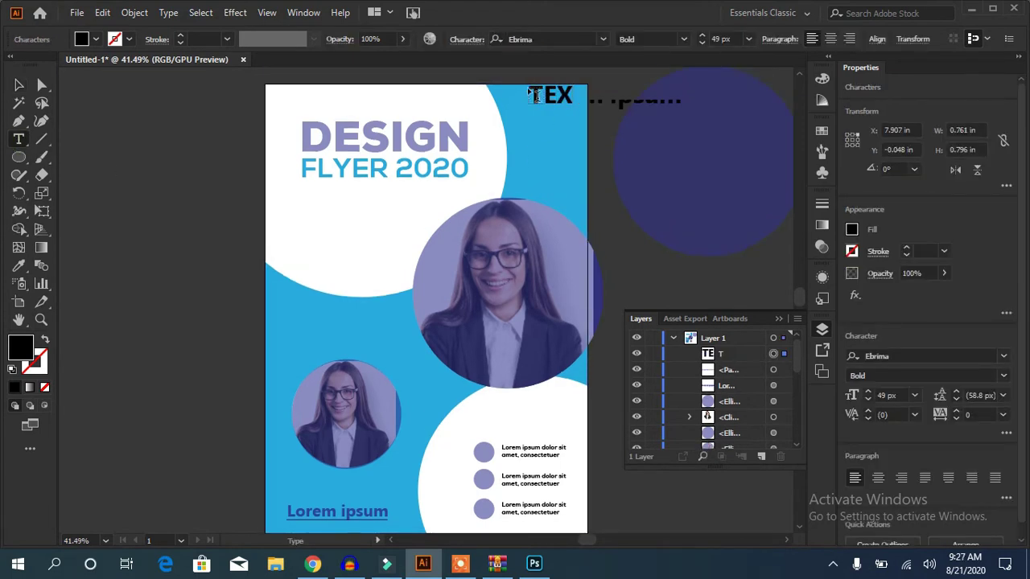
key(Escape)
mouse_move(572, 106)
mouse_down()
mouse_move(563, 101)
mouse_move(563, 125)
mouse_up()
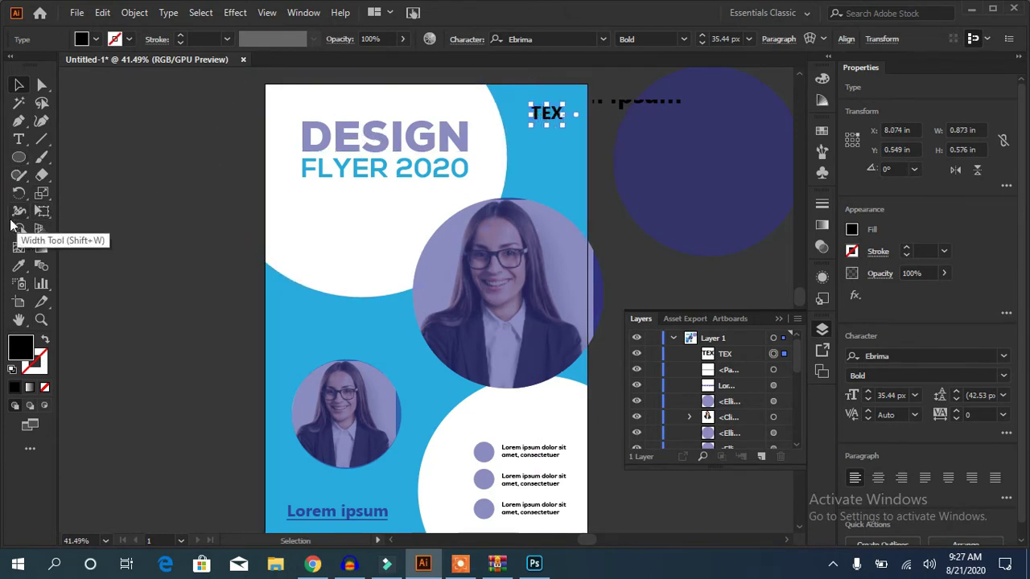
Colour TEX with the purple overlay and set its opacity to 70%
click(19, 266)
click(447, 283)
click(942, 276)
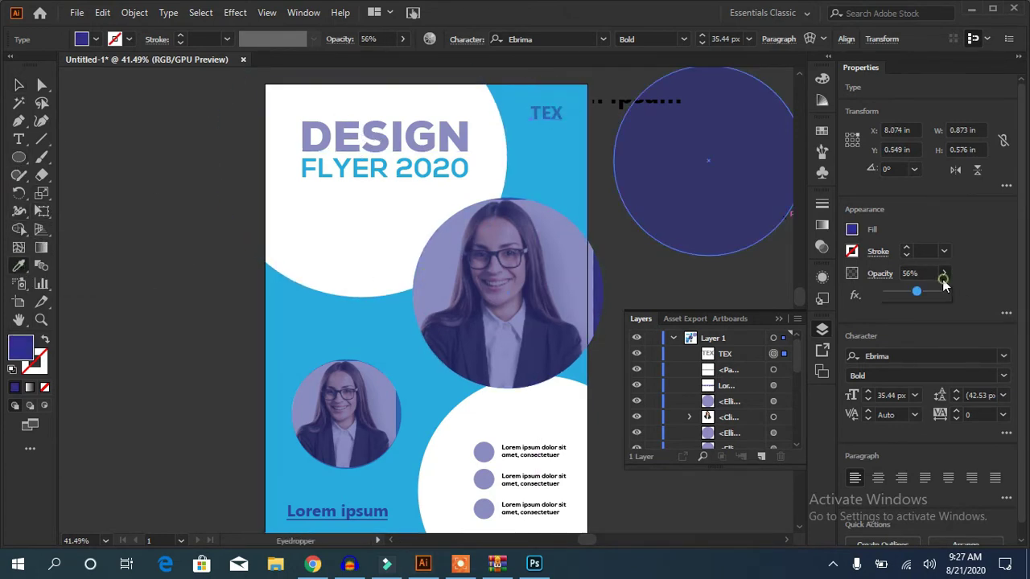
click(979, 267)
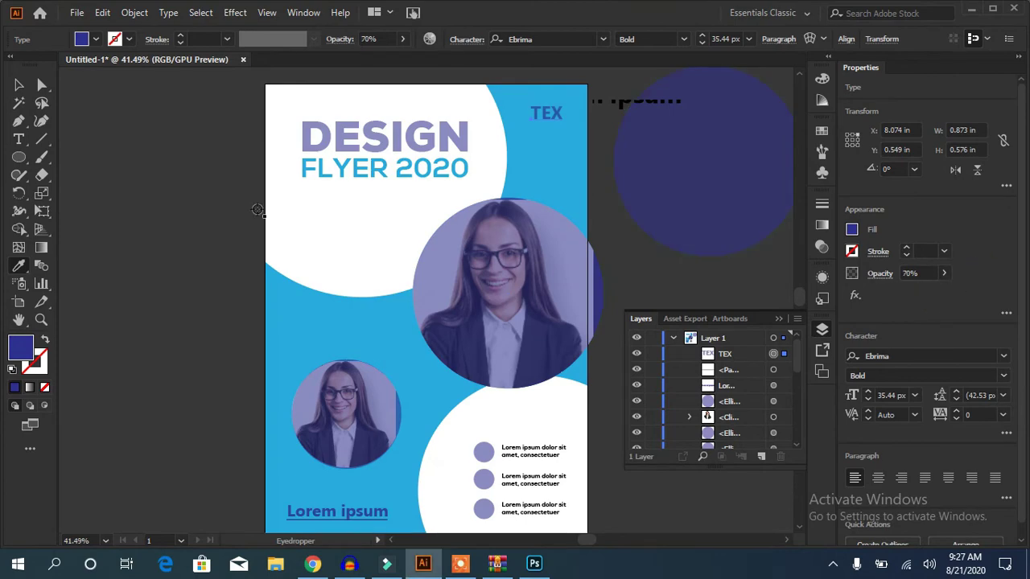
click(76, 12)
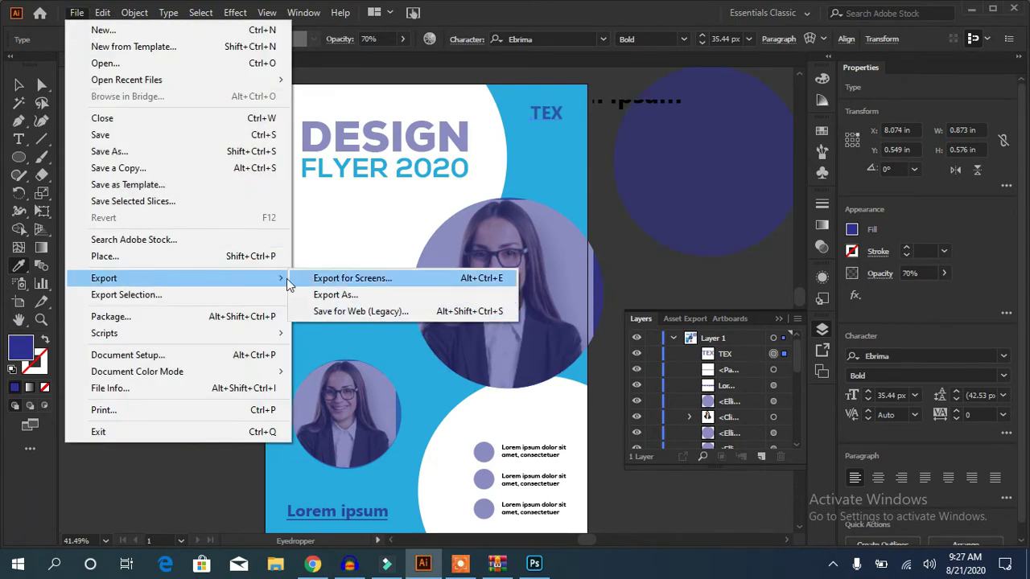
Save the flyer as DESIGN FLYER.ai with the default Illustrator options
key(Escape)
key(Escape)
key(ctrl+alt+s)
key(Escape)
click(77, 12)
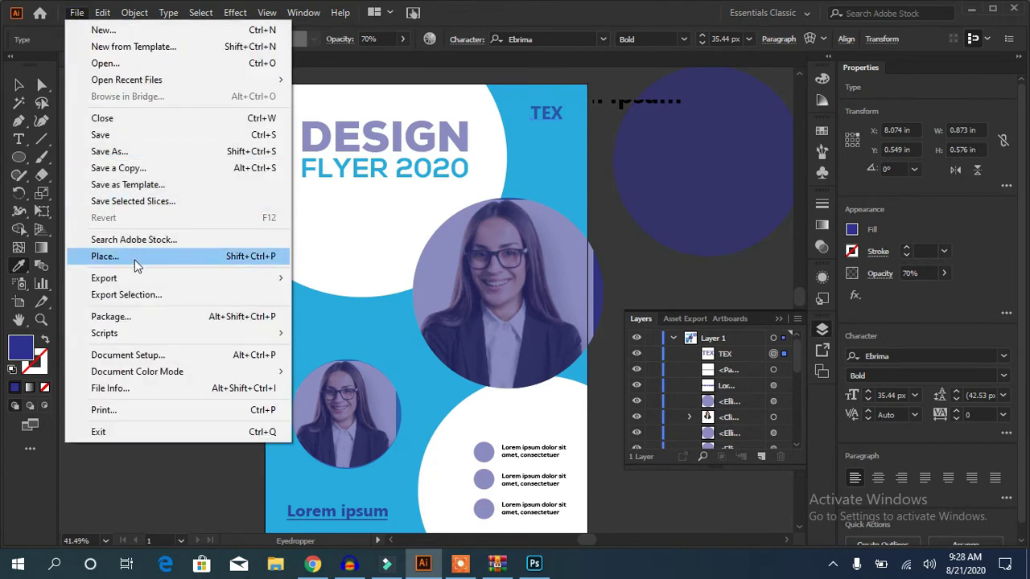
key(ctrl+shift+s)
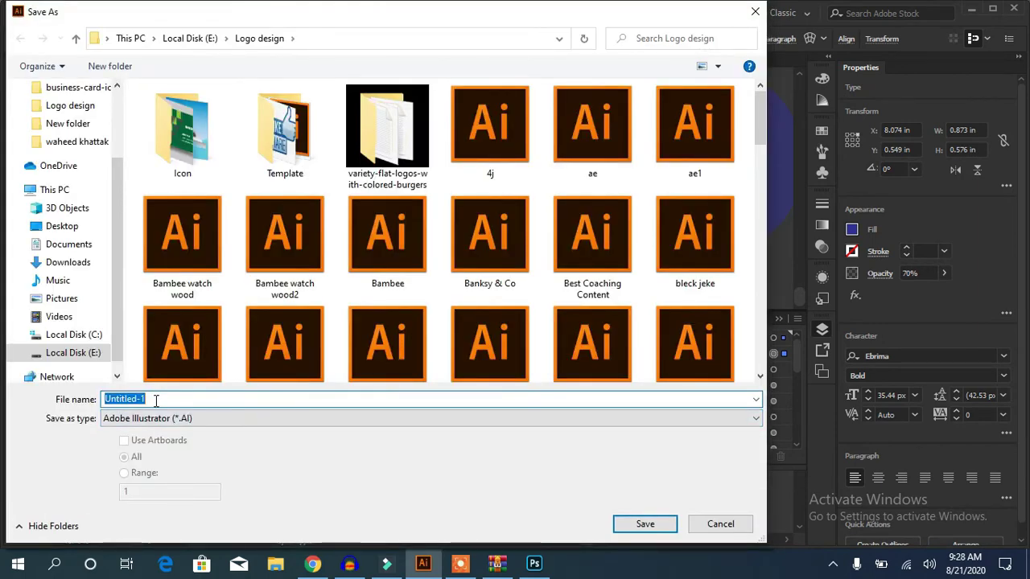
text(DESIGN FLYER)
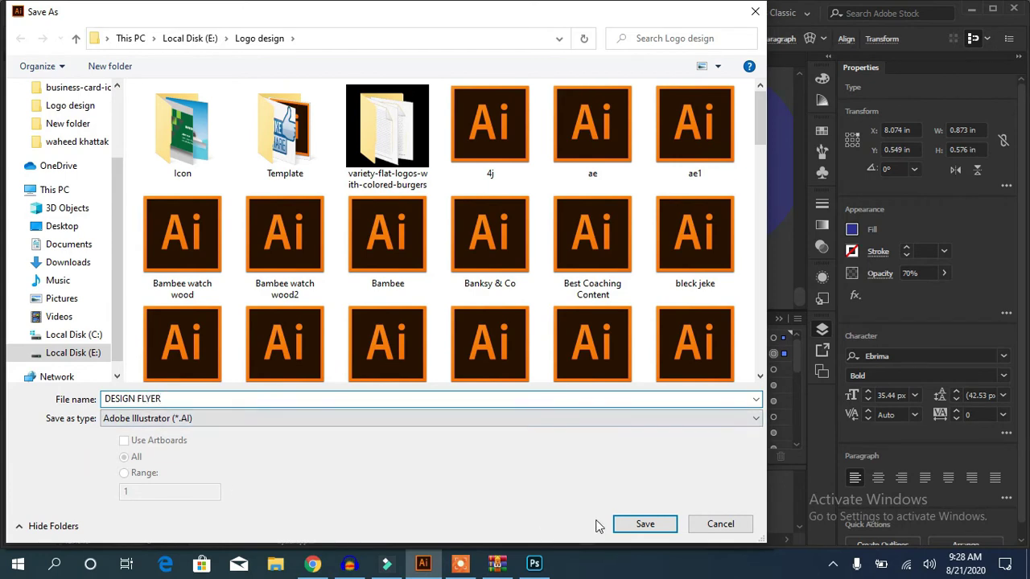
click(647, 524)
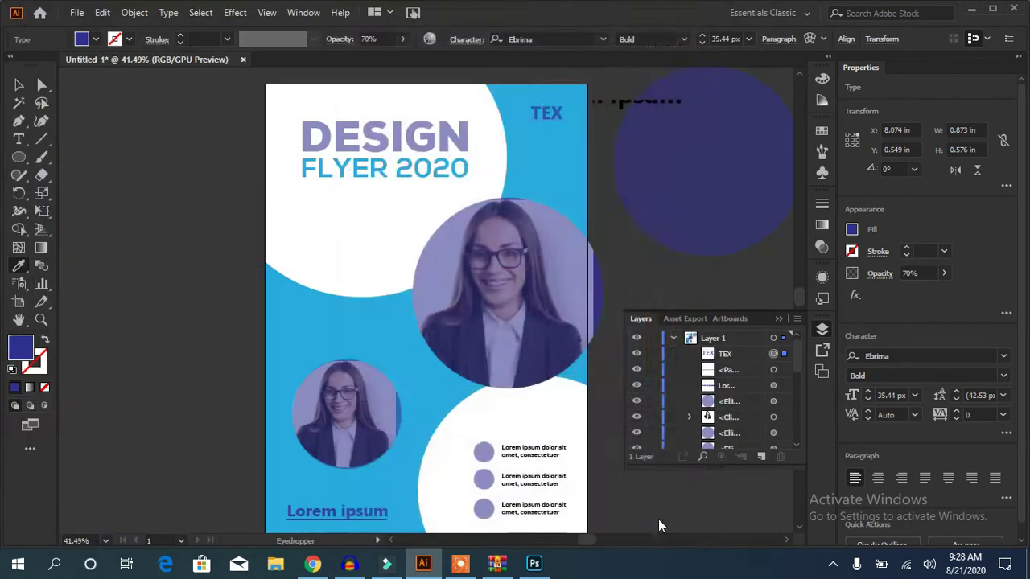
click(596, 492)
Export the artboard as a high-resolution 300 ppi PNG
click(76, 12)
click(335, 294)
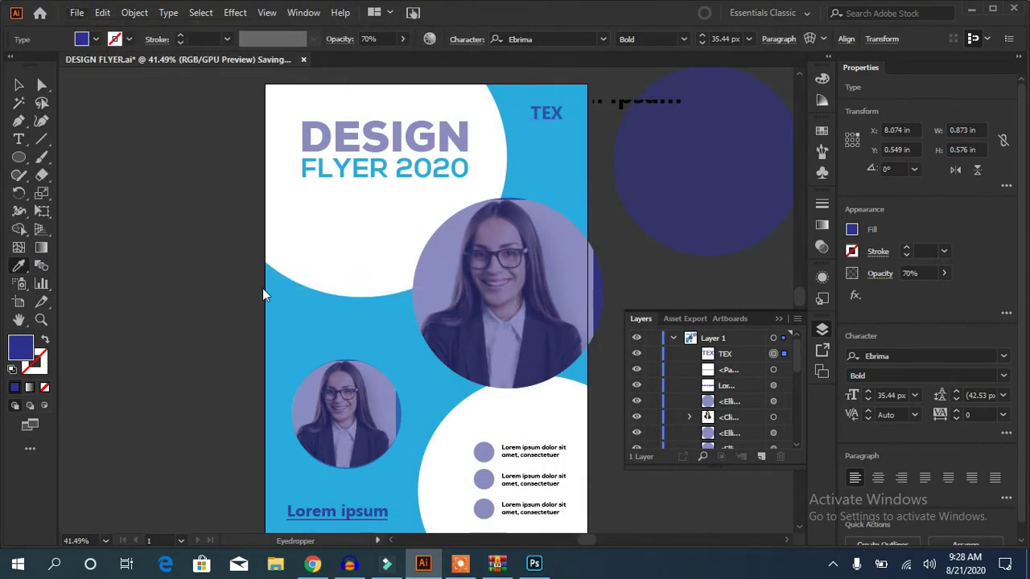
click(628, 418)
click(562, 339)
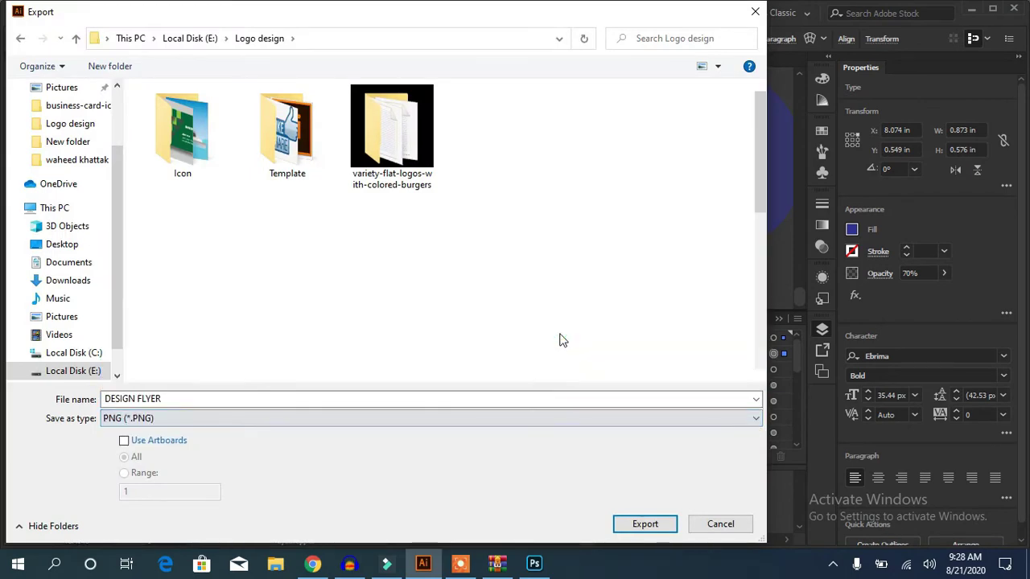
click(184, 437)
click(644, 523)
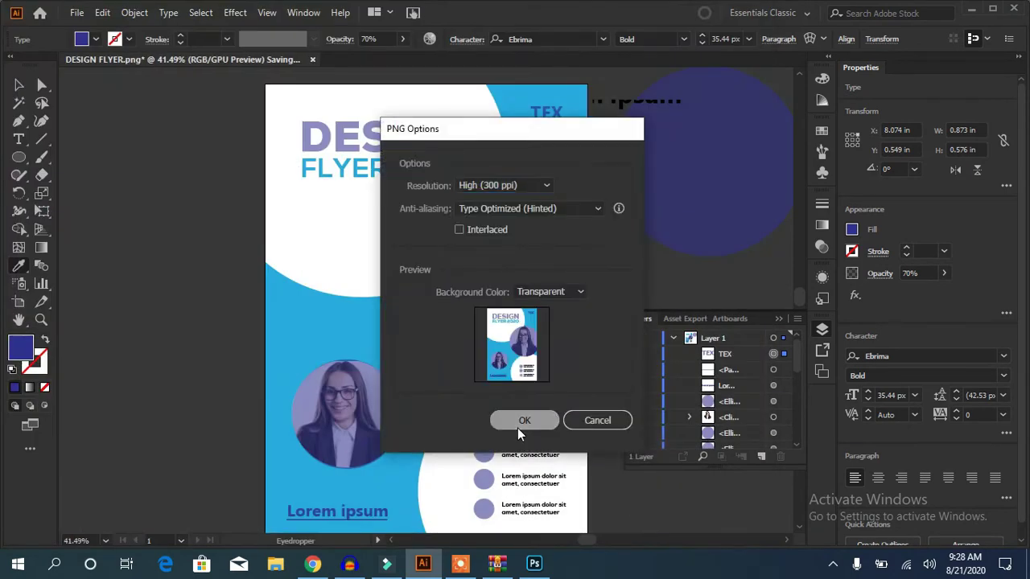
click(517, 425)
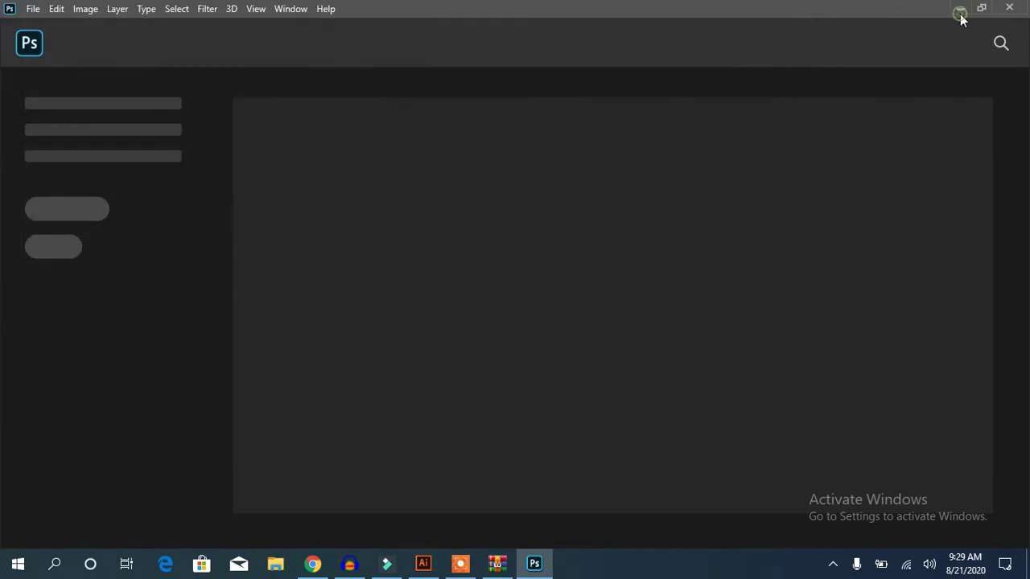
Create a new 1280 × 800 landscape document and close DESIGN FLYER.ai
click(959, 8)
click(76, 12)
click(102, 31)
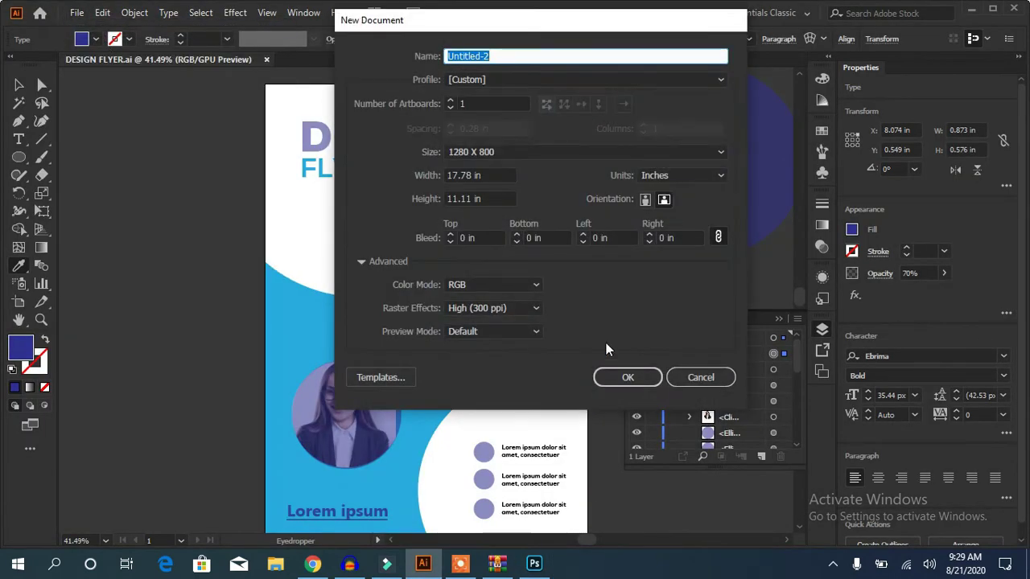
click(648, 373)
click(266, 59)
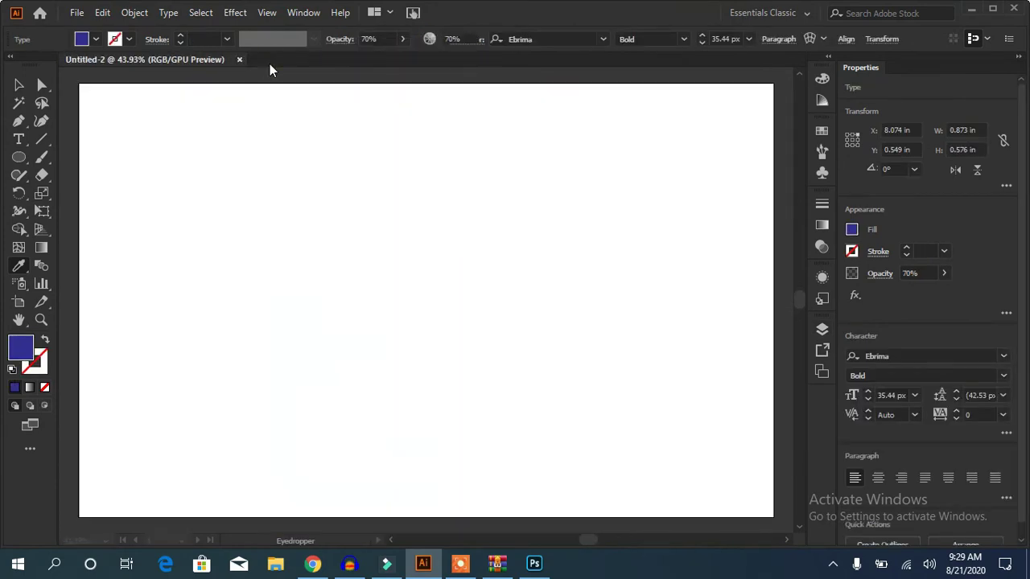
Open the exported DESIGN FLYER-01.png image
click(76, 12)
click(106, 68)
click(386, 242)
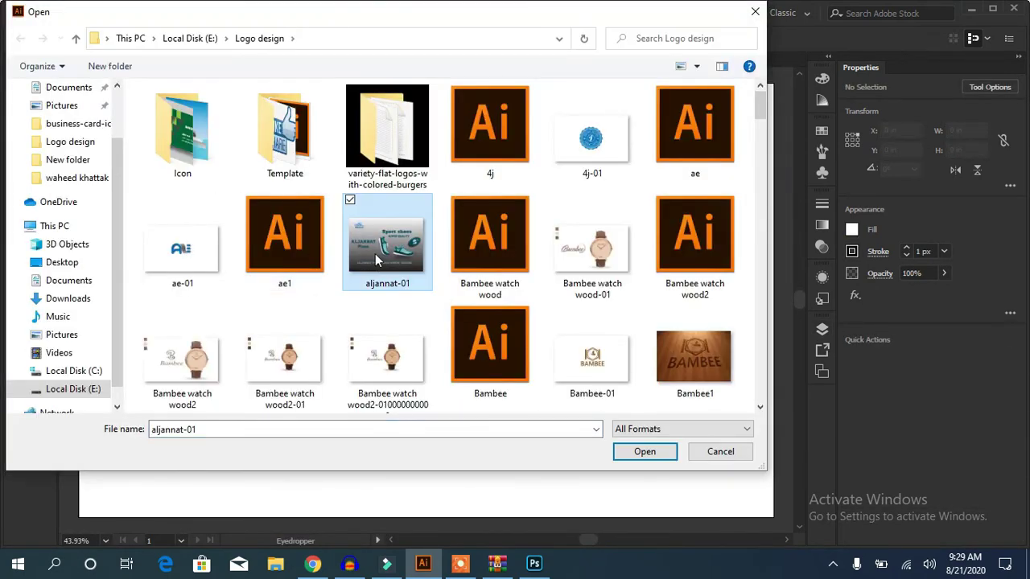
scroll(375, 254, down, 5)
scroll(374, 253, down, 2)
click(296, 356)
click(644, 451)
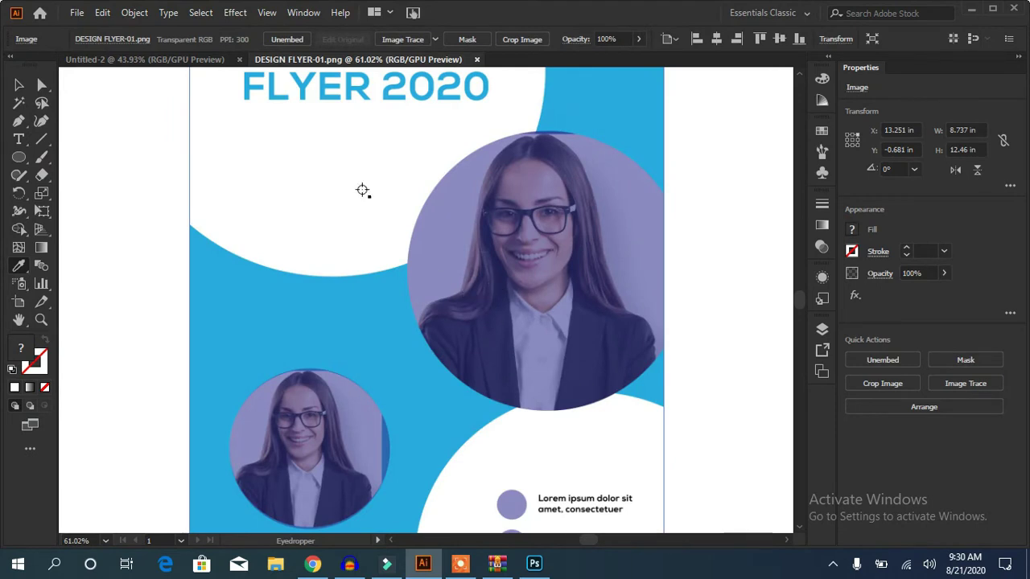
click(195, 61)
Bring the flyer image into the landscape document, scale it down and place it right
click(322, 59)
click(379, 226)
key(v)
mouse_move(204, 71)
mouse_down()
mouse_move(333, 314)
mouse_move(168, 101)
mouse_move(182, 102)
mouse_up()
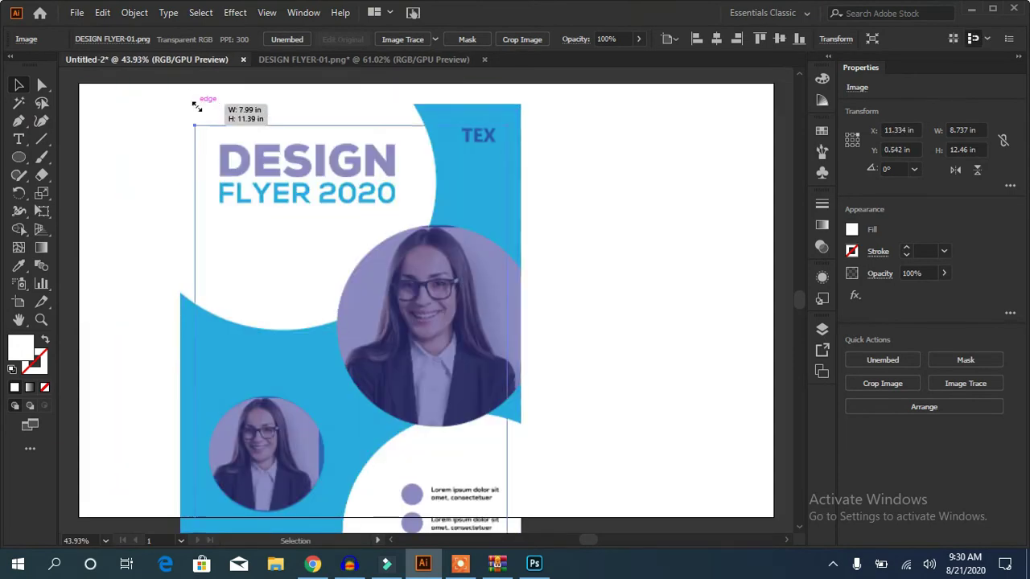
drag(230, 176, 470, 517)
mouse_move(339, 386)
mouse_down()
mouse_move(498, 351)
mouse_move(539, 314)
mouse_up()
drag(467, 177, 460, 164)
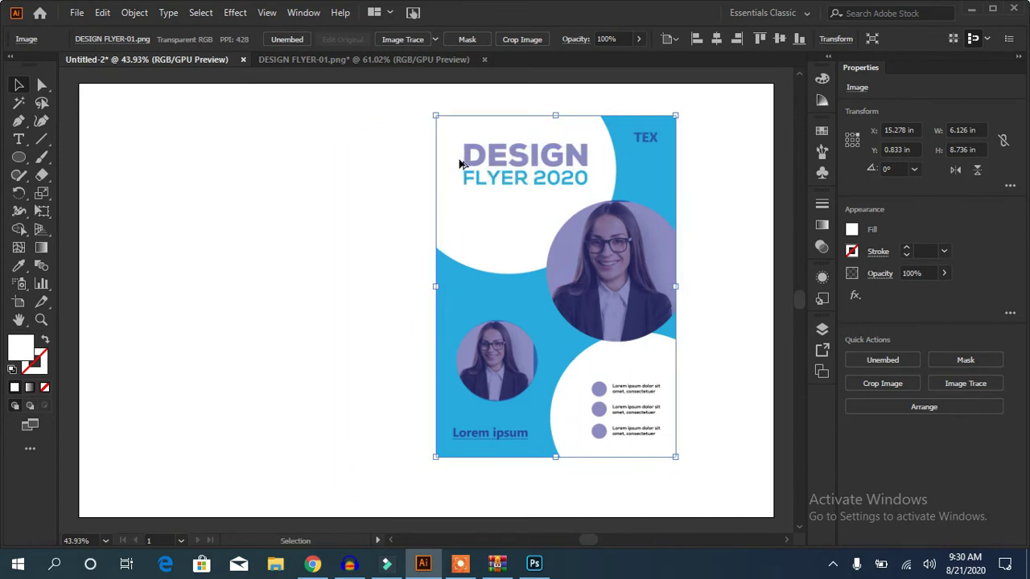
drag(424, 109, 437, 108)
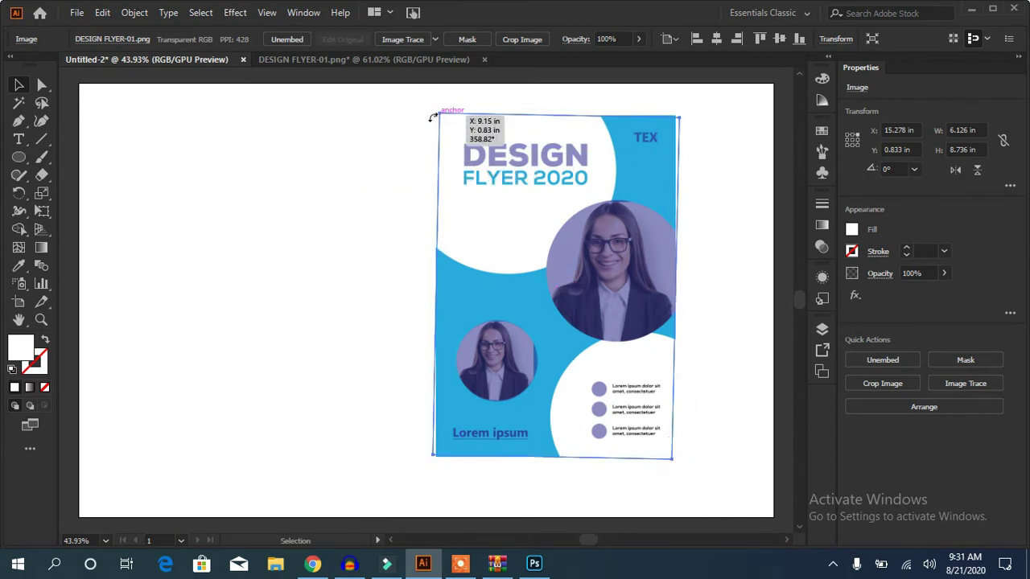
Try a rotated flyer copy, then move it right and straighten it upright
click(19, 193)
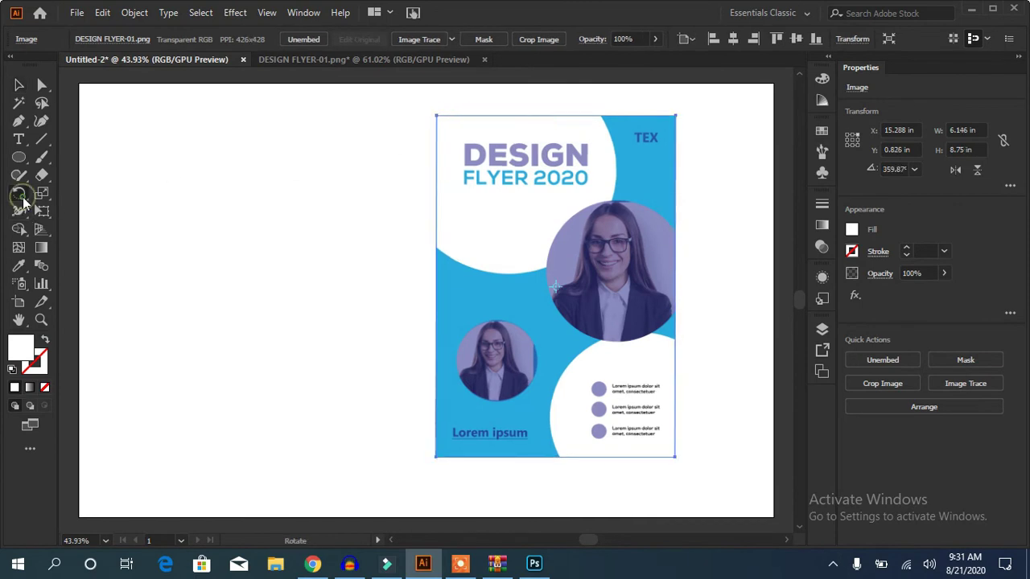
click(435, 456)
mouse_move(443, 303)
mouse_down()
mouse_move(384, 137)
mouse_move(258, 157)
mouse_up()
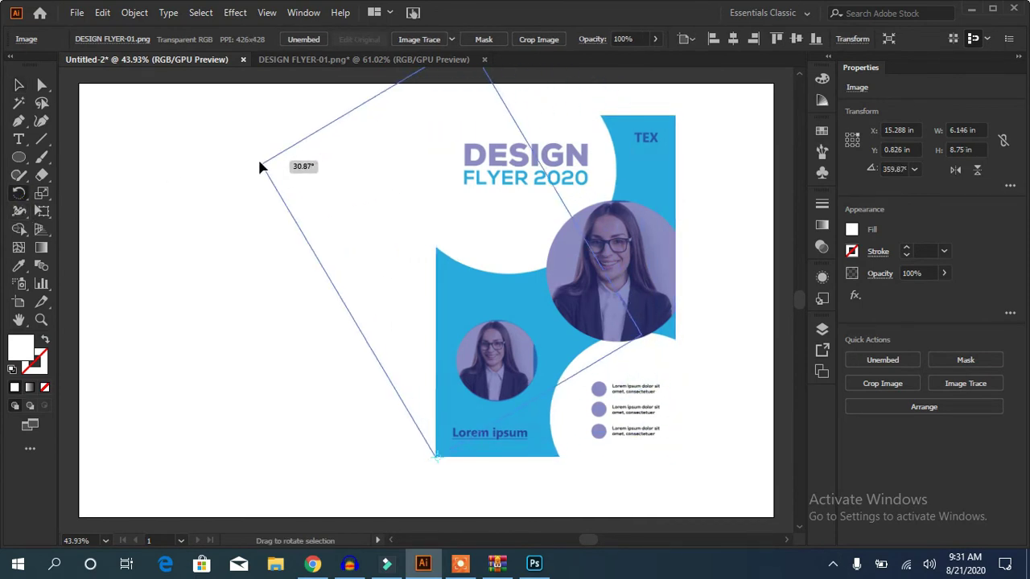
key(v)
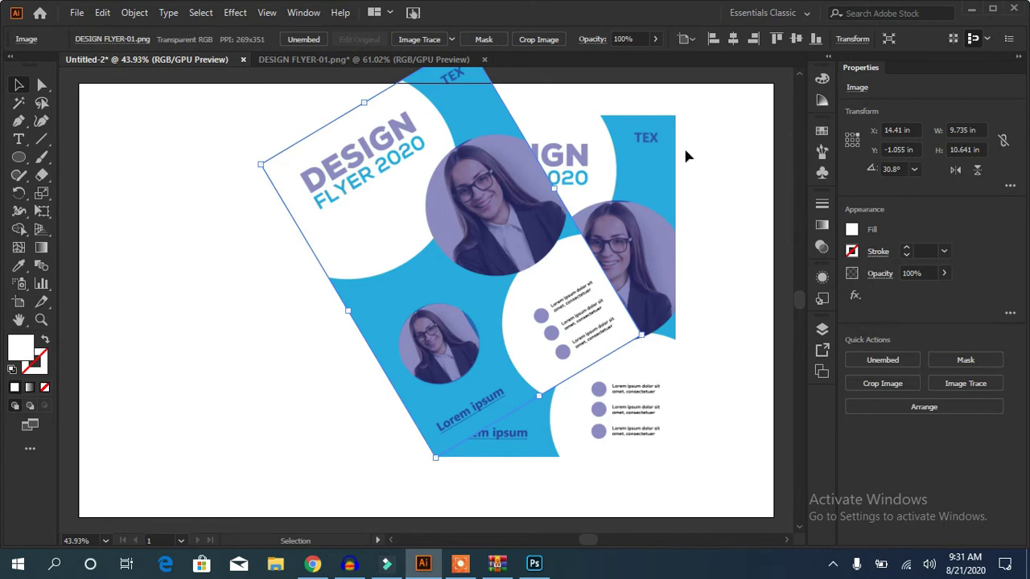
drag(463, 226, 440, 269)
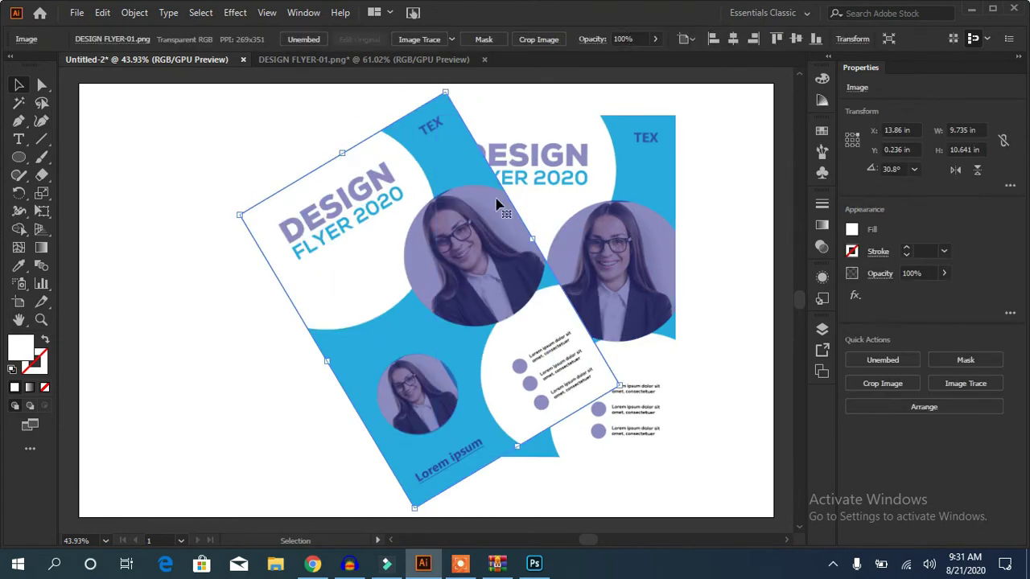
mouse_move(452, 94)
mouse_down()
mouse_move(560, 139)
mouse_move(552, 143)
mouse_up()
drag(380, 232, 495, 232)
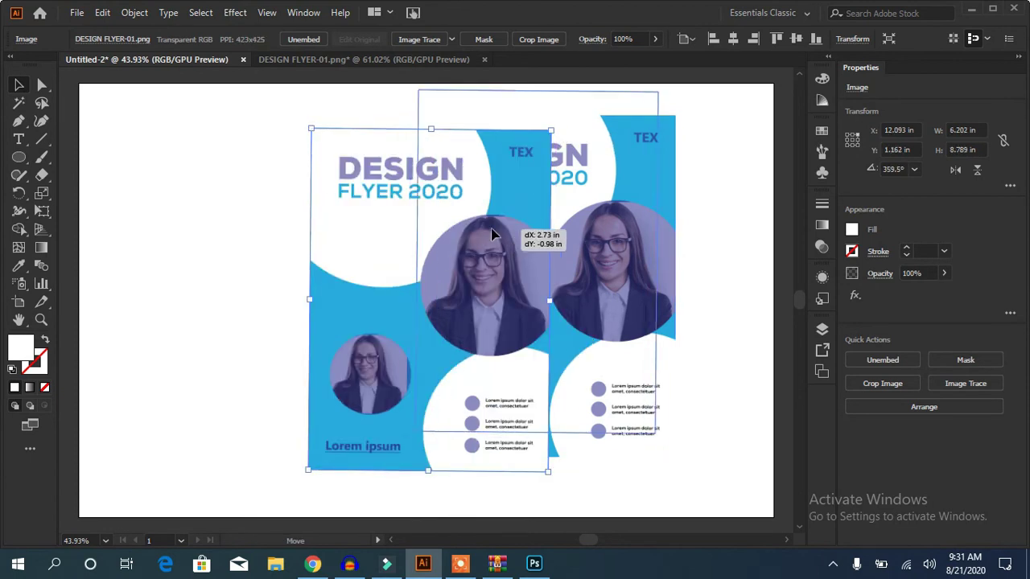
drag(674, 123, 676, 120)
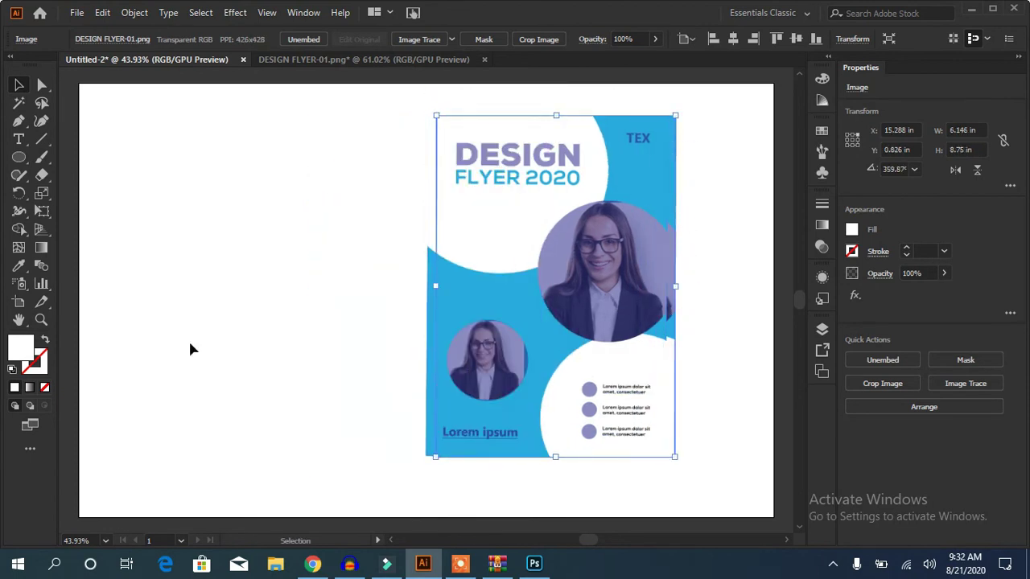
Make a clockwise-tilted copy near 337° and move the upright flyer left over it
click(19, 193)
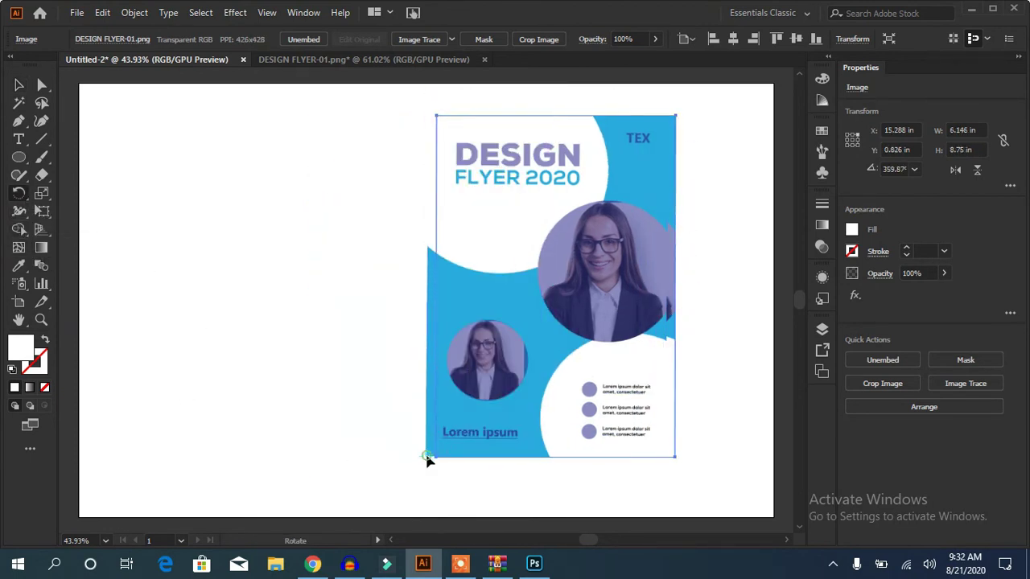
drag(685, 143, 762, 251)
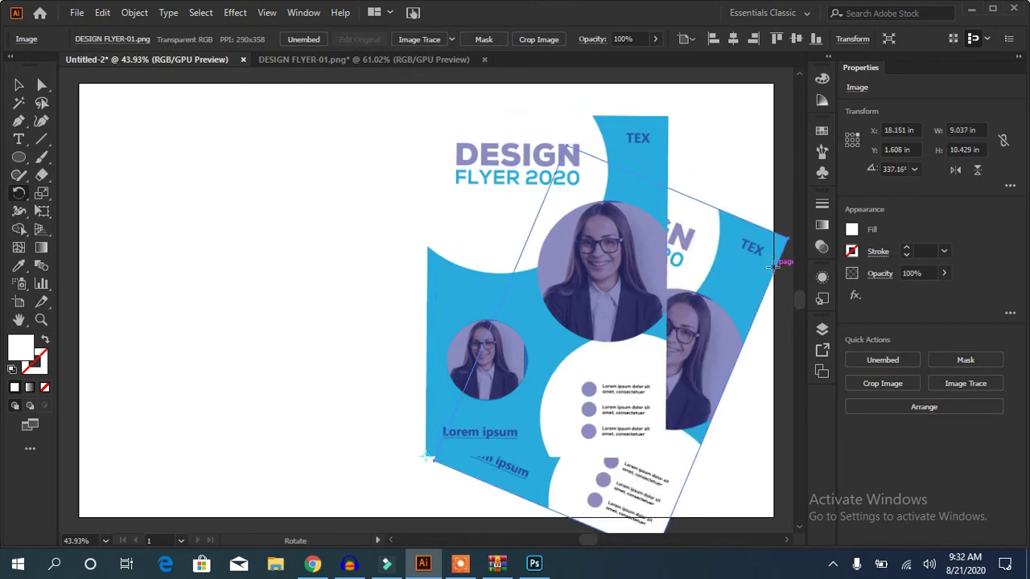
click(19, 85)
drag(443, 222, 435, 300)
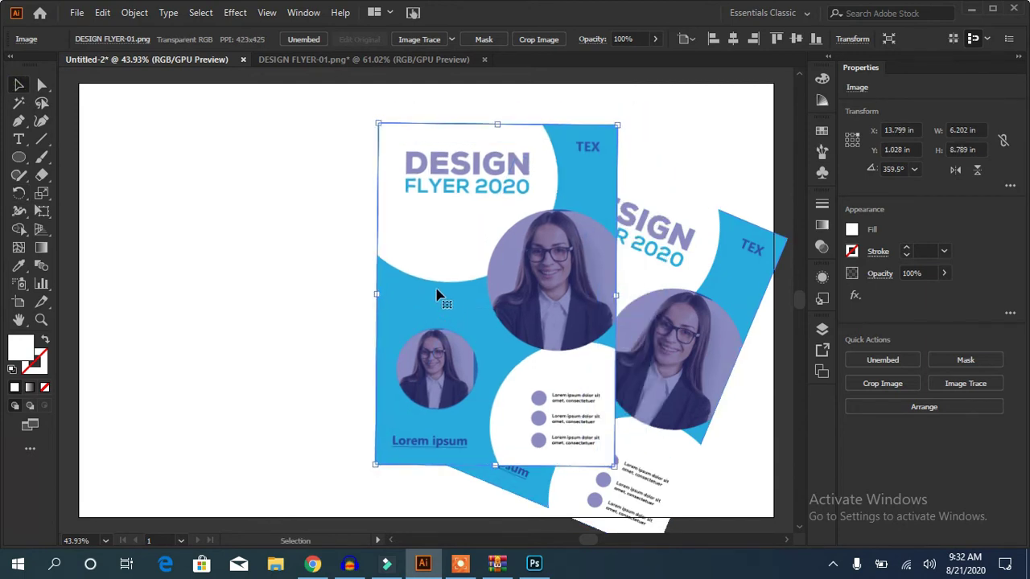
drag(19, 157, 56, 157)
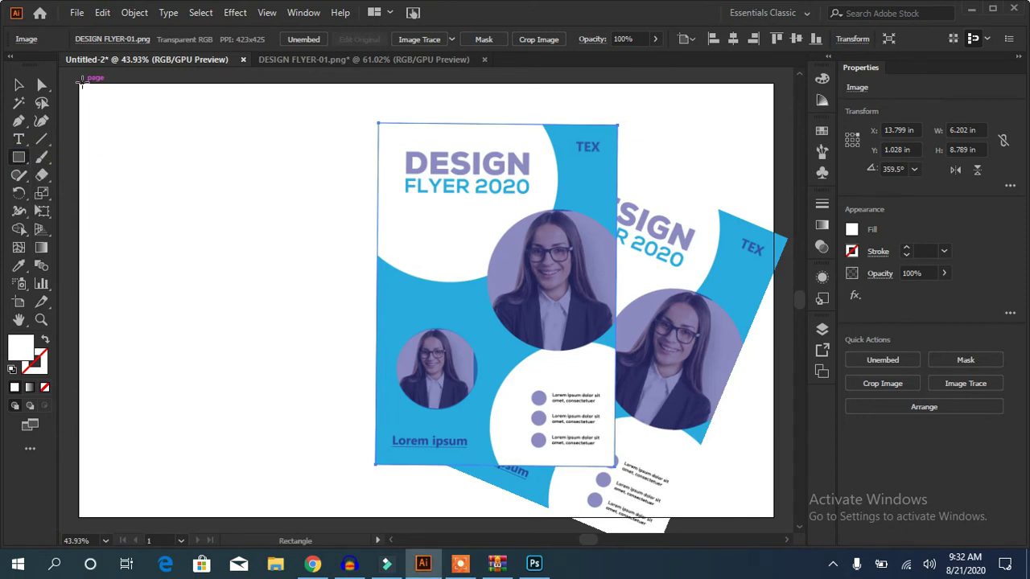
Draw a full-page rectangle and fill it pale light blue R206 G240 B252
drag(81, 81, 772, 515)
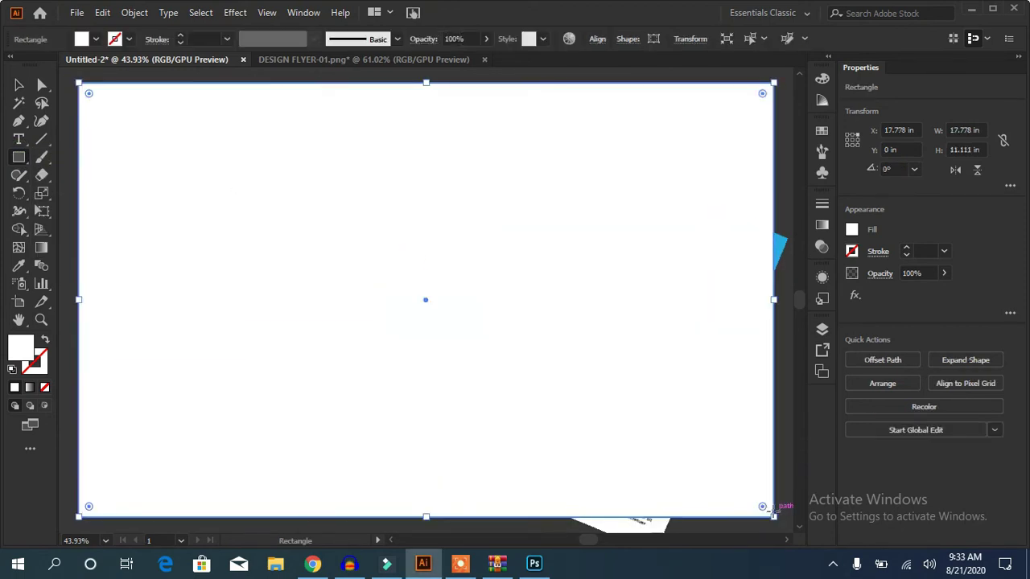
click(95, 39)
double_click(104, 75)
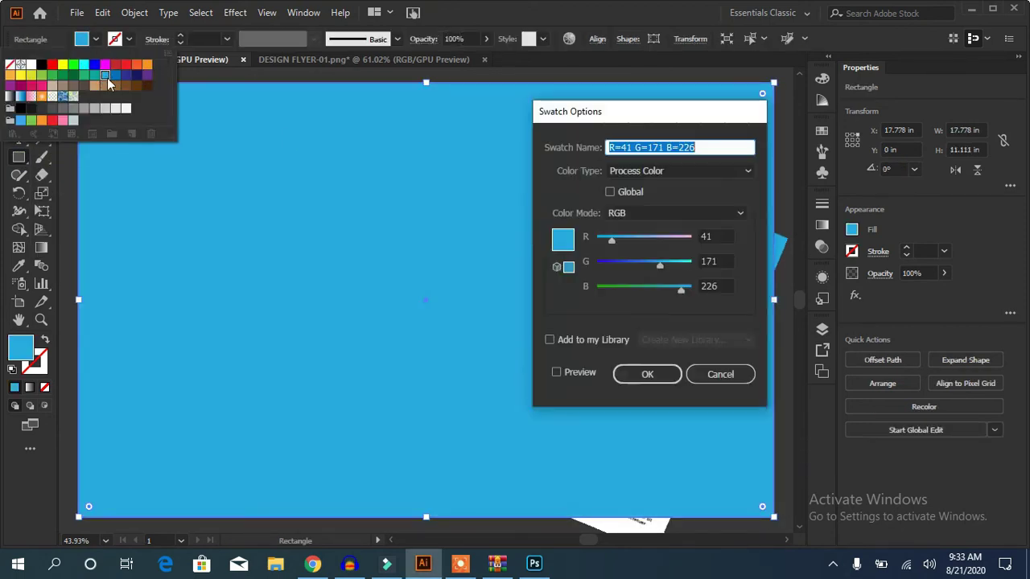
click(555, 373)
mouse_move(676, 298)
mouse_down()
mouse_move(690, 291)
mouse_move(685, 265)
mouse_up()
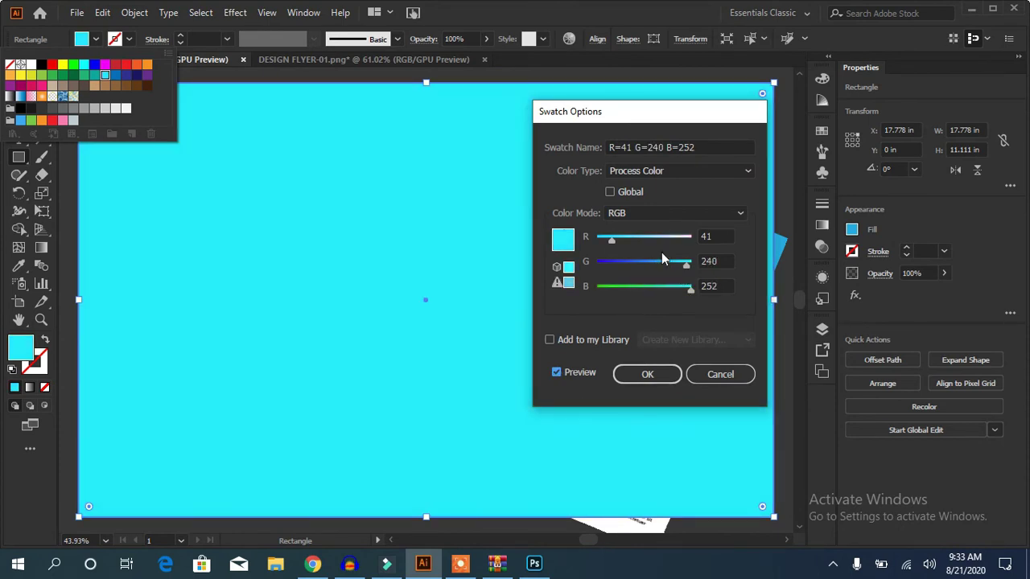
mouse_move(611, 240)
mouse_down()
mouse_move(632, 256)
mouse_move(672, 248)
mouse_up()
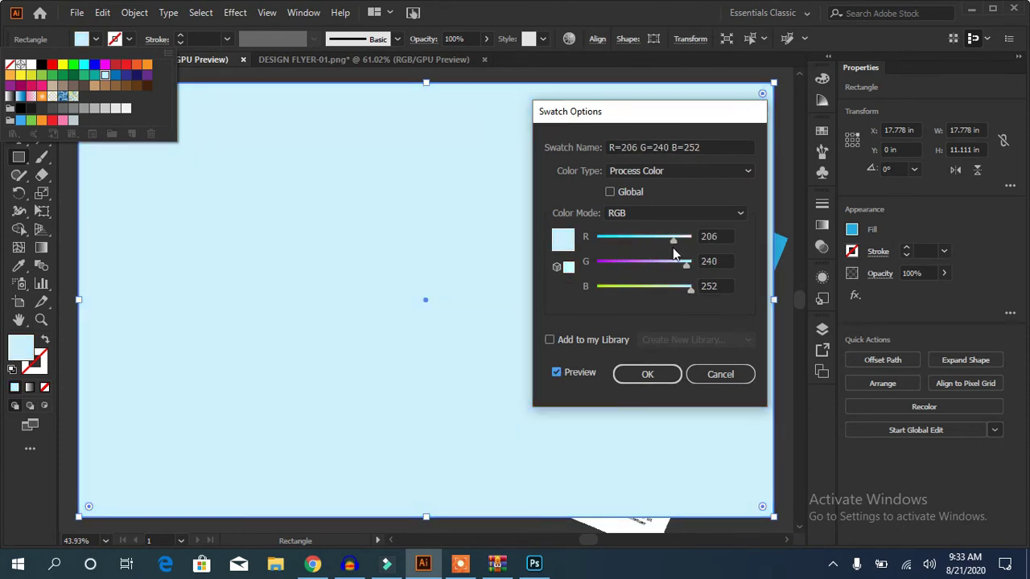
click(669, 373)
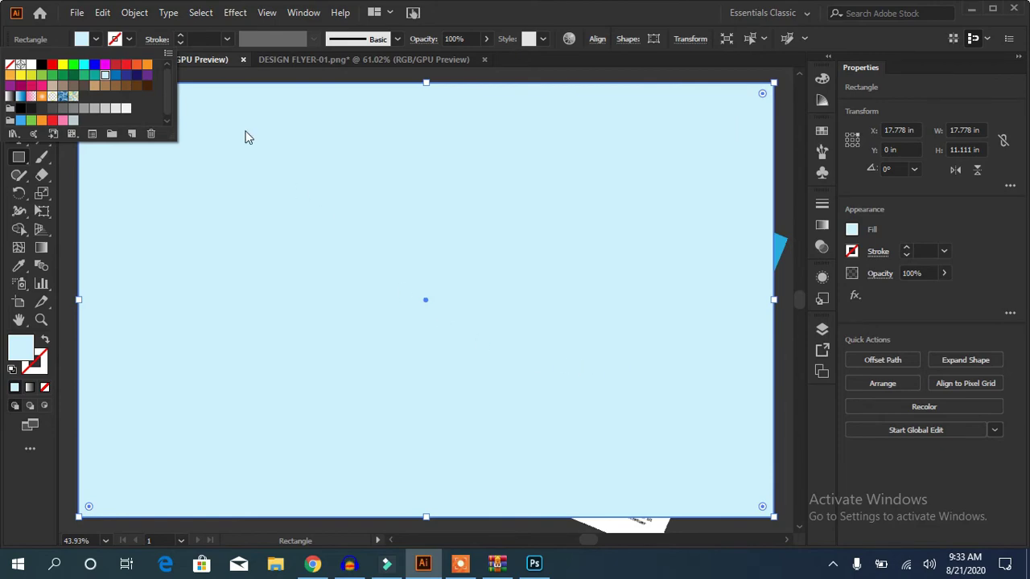
click(235, 12)
key(Escape)
key(Escape)
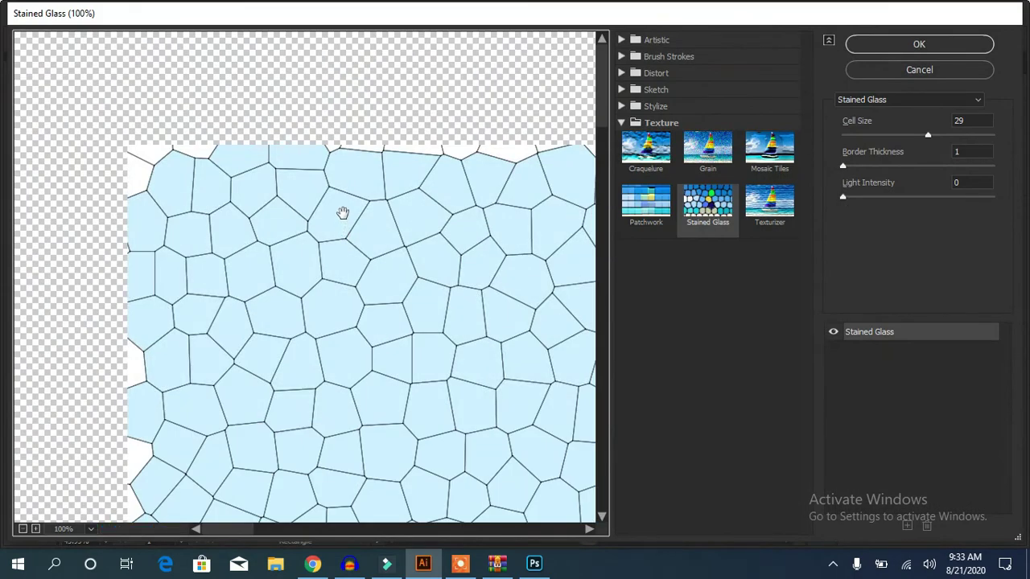
Apply a Texturizer texture with raised relief to the pale-blue background
click(769, 201)
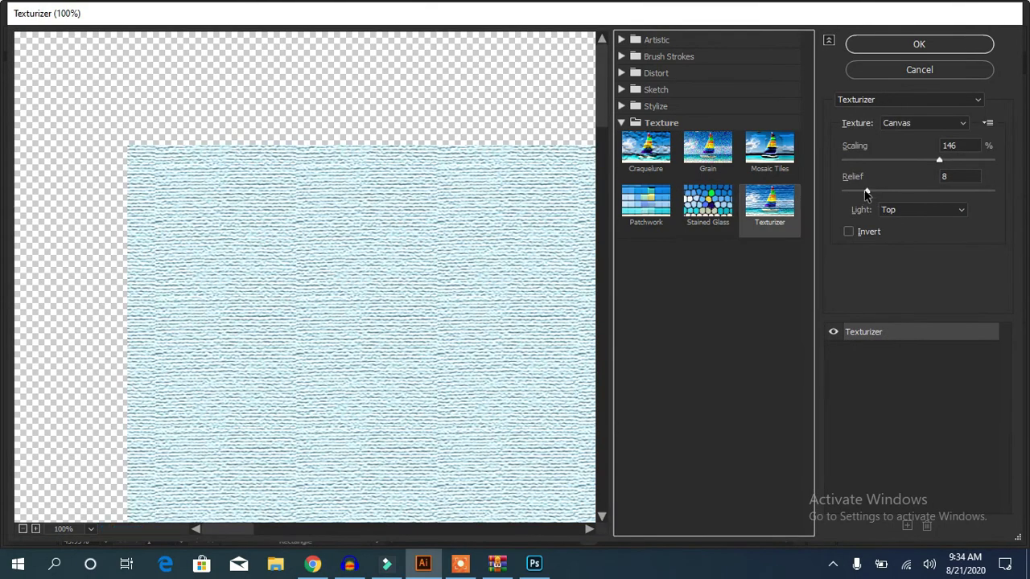
mouse_move(866, 192)
mouse_down()
mouse_move(899, 191)
mouse_move(901, 203)
mouse_up()
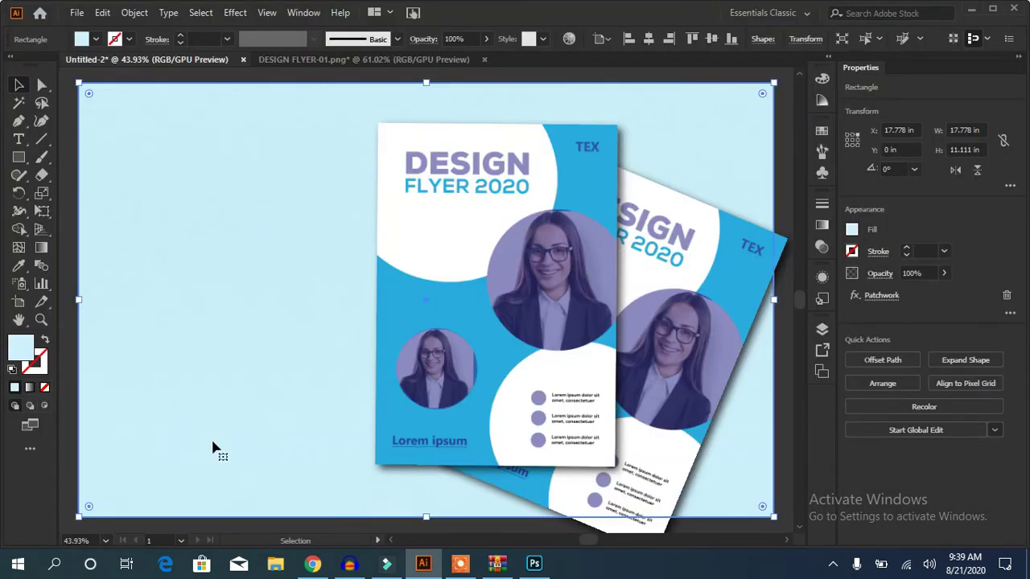
Create the three-line FLYER / DESIGN / ADOBE ILLUSTRATOR text at the artboard's top-left
click(18, 138)
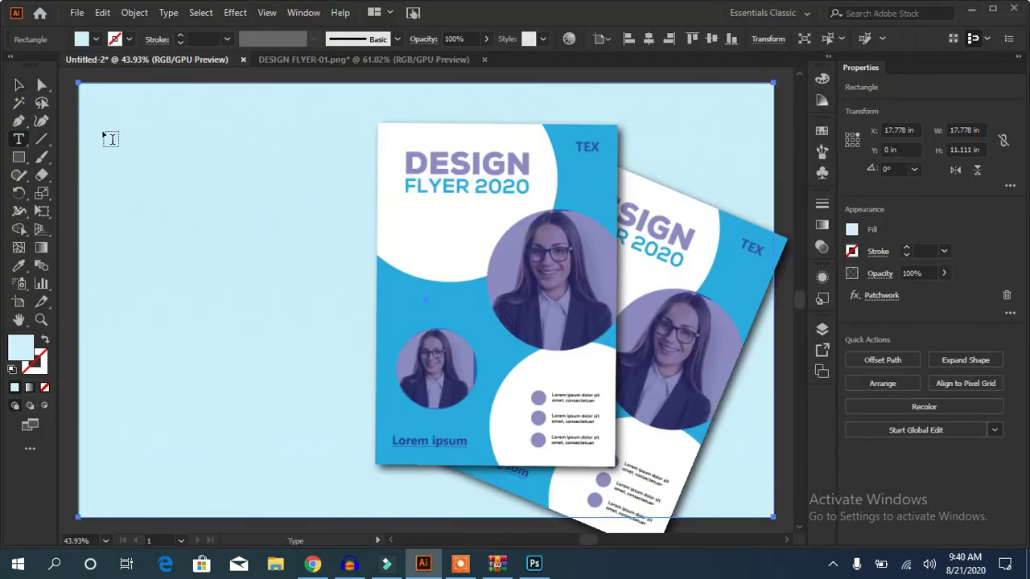
click(103, 128)
key(BackSpace)
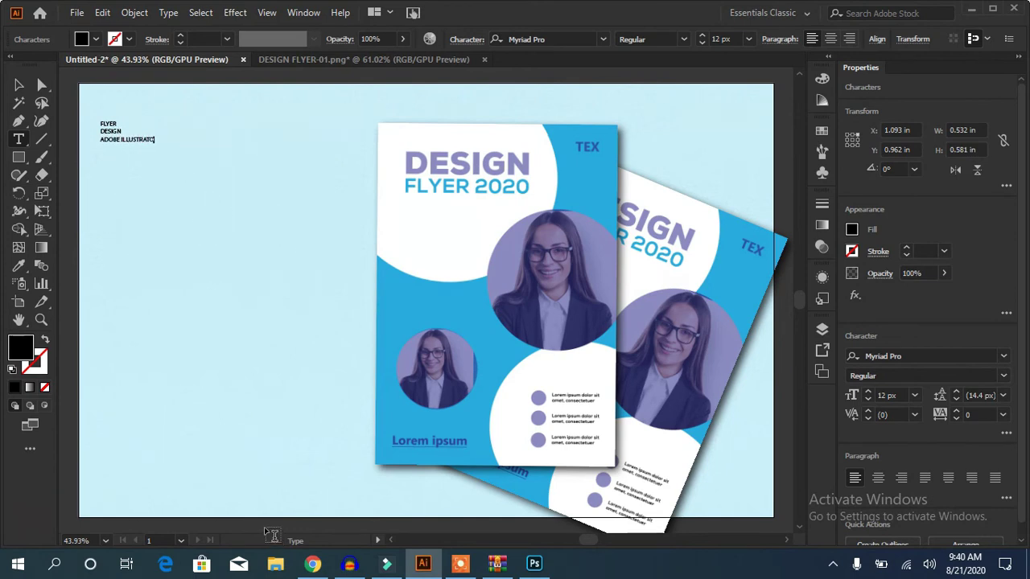
Scale the heading up to about 54 px and select the word FLYER
click(19, 84)
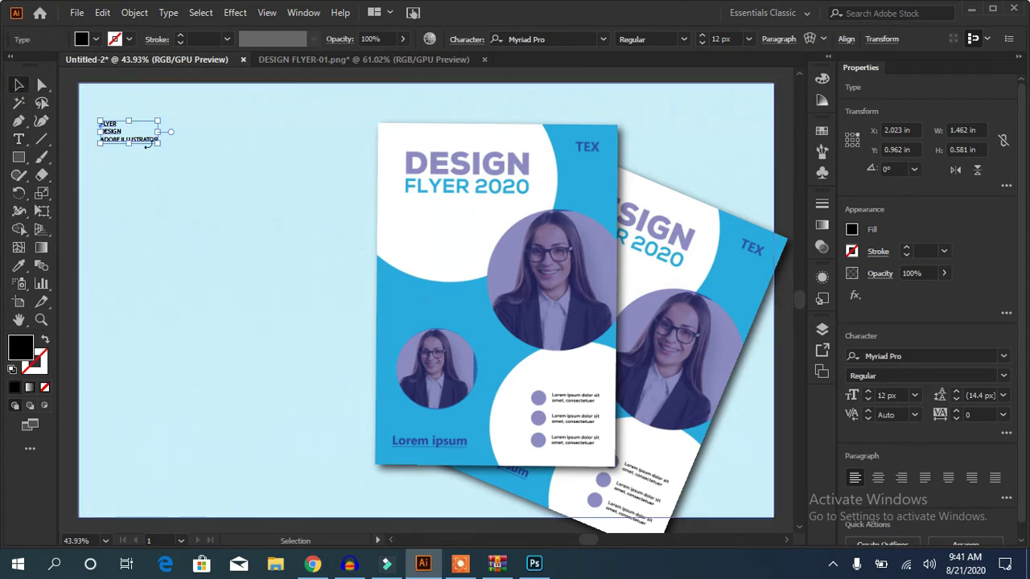
drag(159, 143, 349, 339)
key(t)
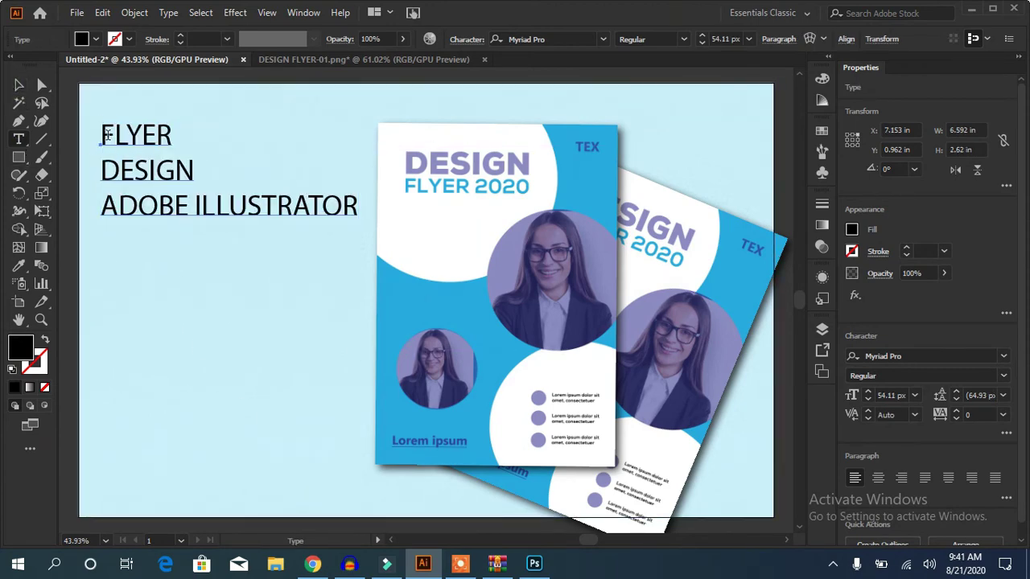
double_click(136, 135)
Set FLYER in Nexa Black and DESIGN in Daikon Extra Light
click(598, 38)
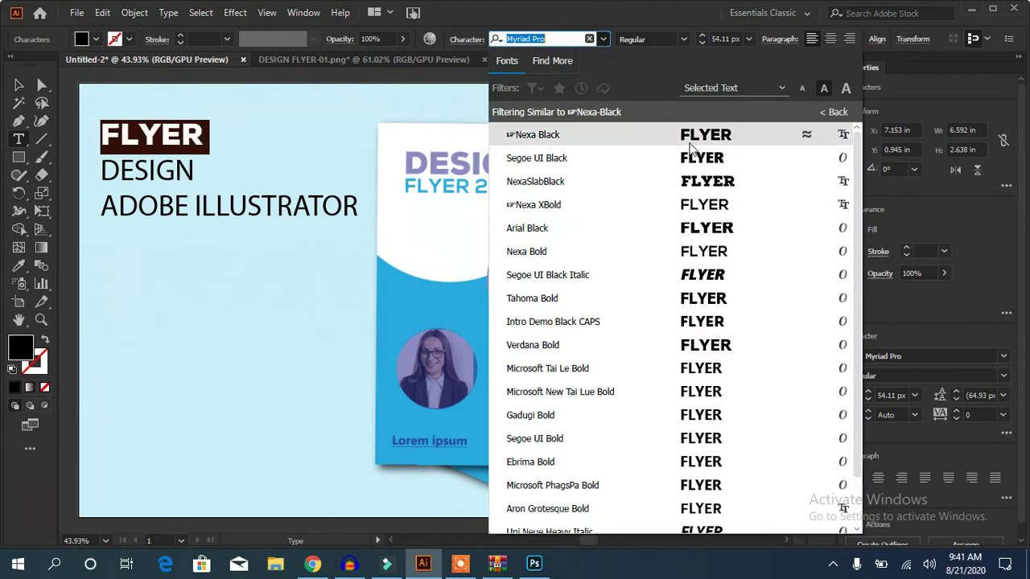
click(552, 133)
drag(99, 170, 194, 170)
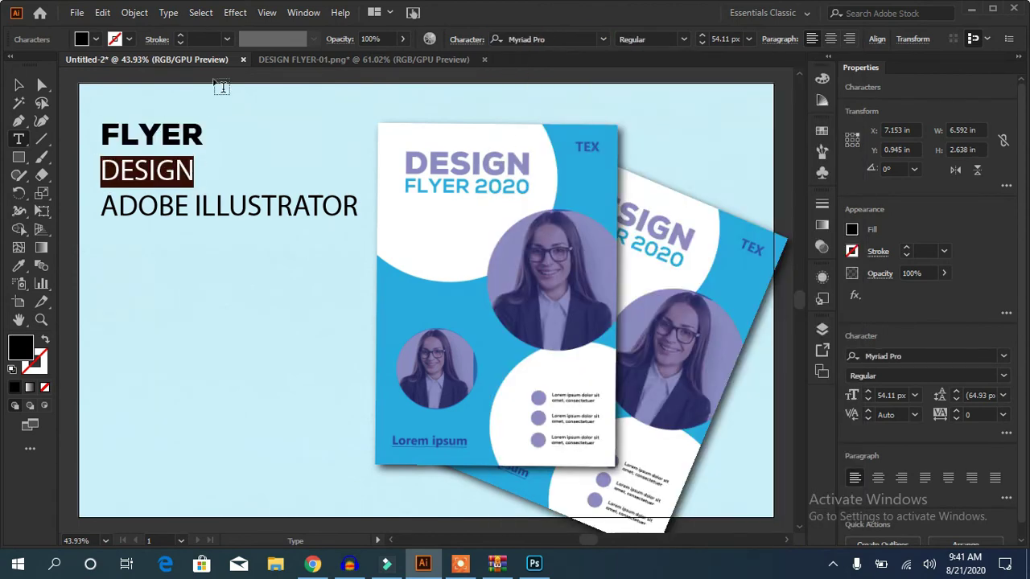
click(602, 39)
scroll(853, 287, down, 1)
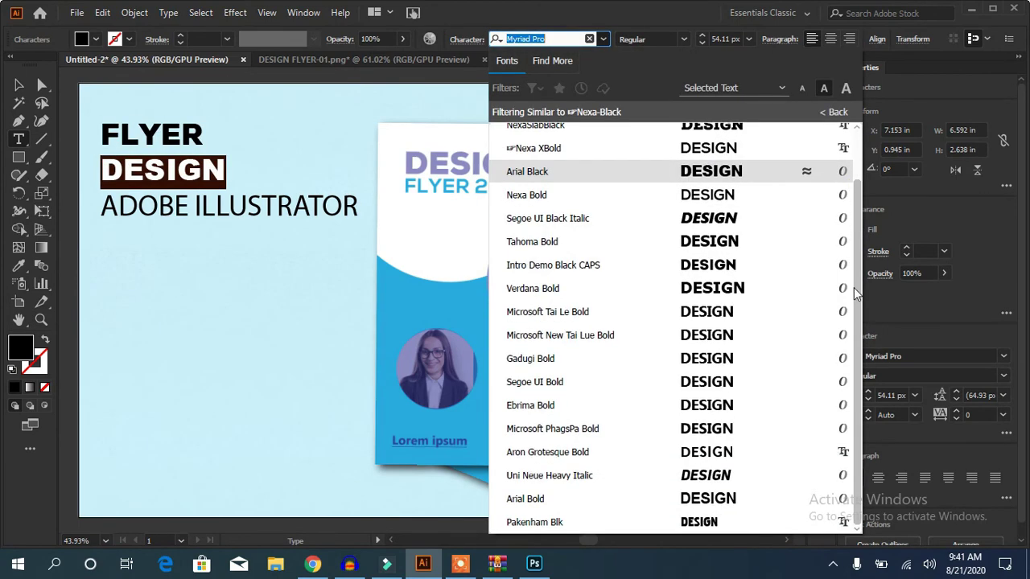
scroll(854, 287, up, 1)
click(833, 112)
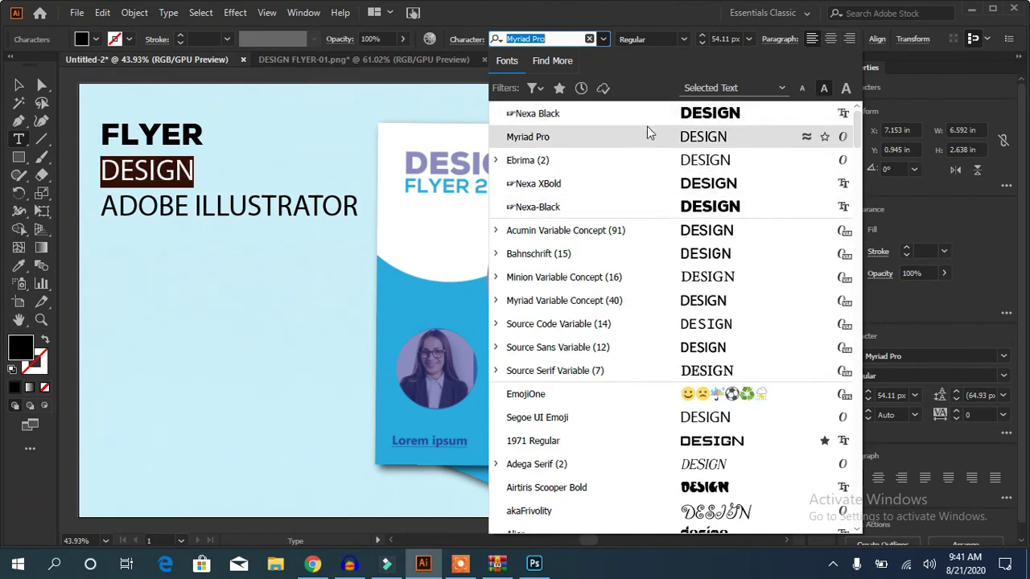
drag(858, 143, 866, 212)
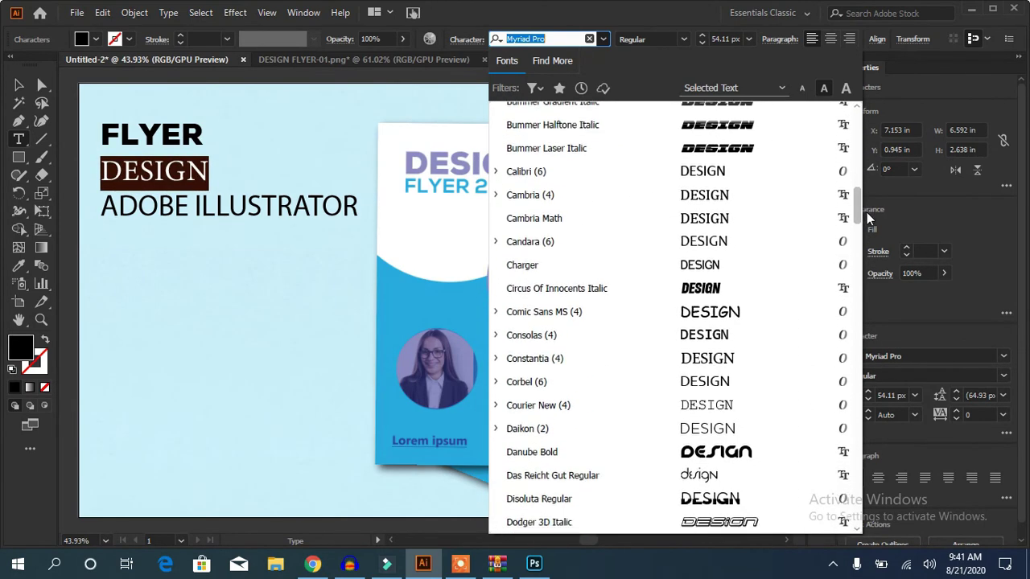
scroll(867, 214, down, 2)
click(708, 382)
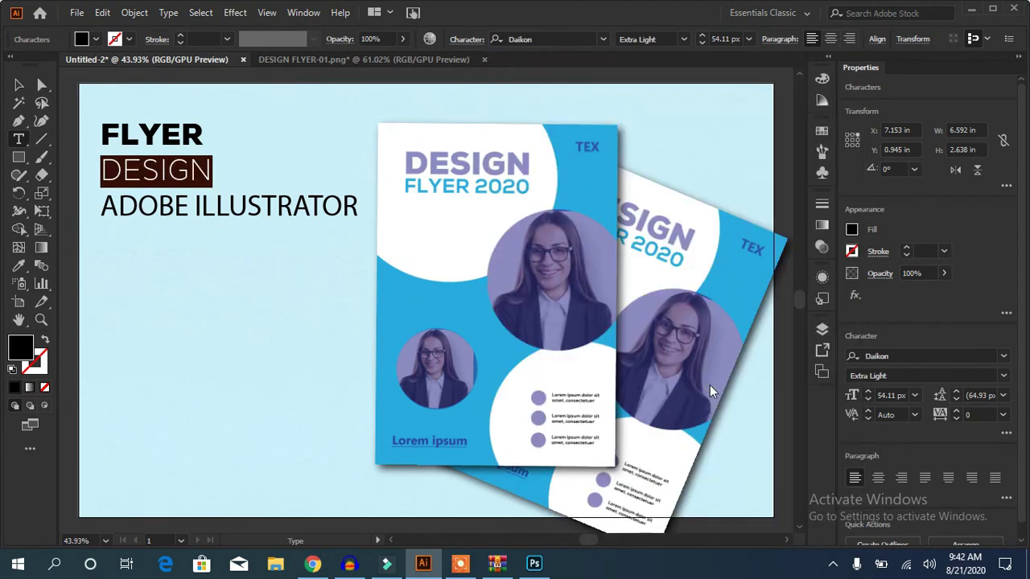
Browse fonts for ADOBE but keep it in Myriad Pro
drag(109, 211, 192, 209)
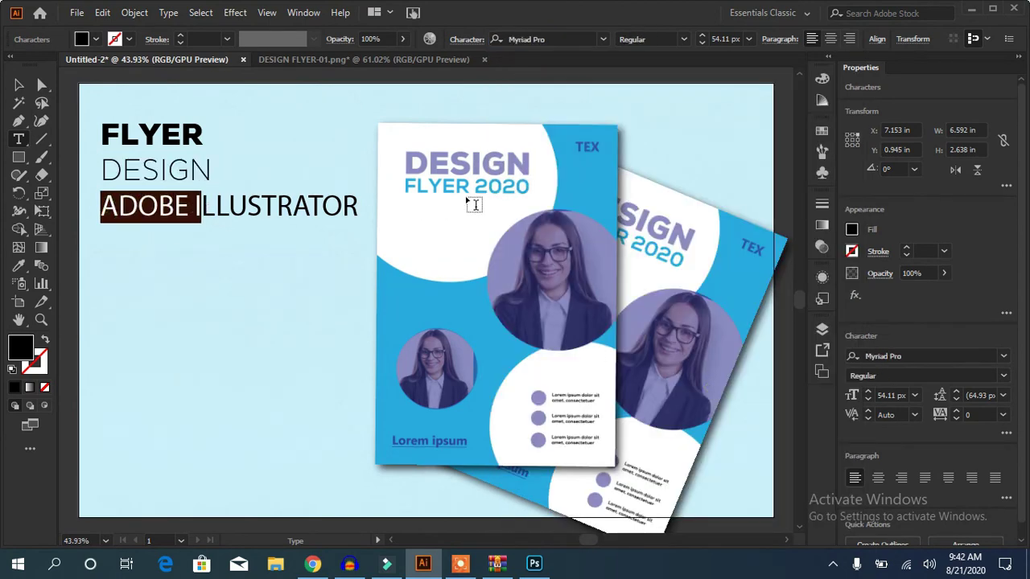
click(189, 216)
double_click(189, 215)
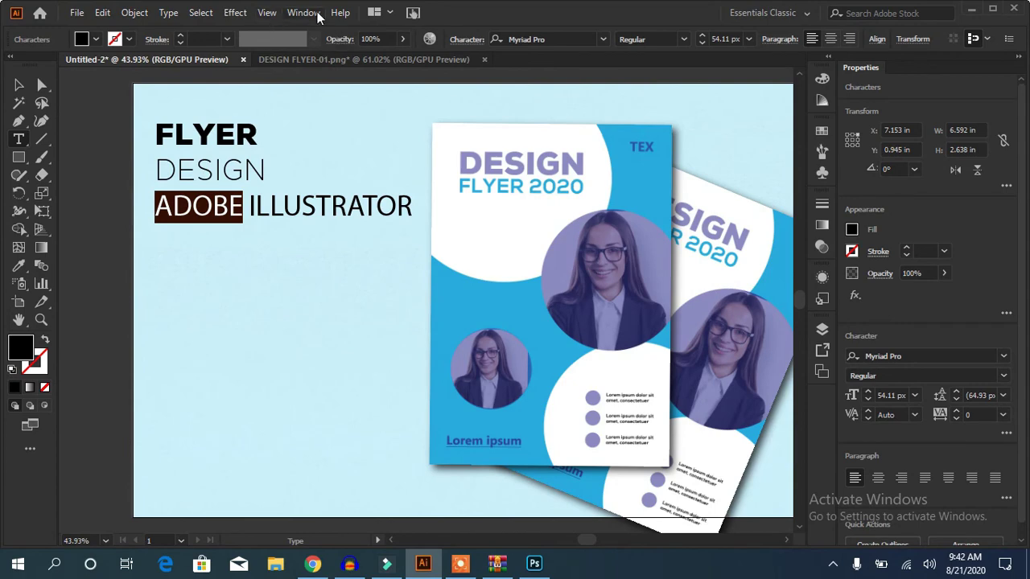
click(1003, 356)
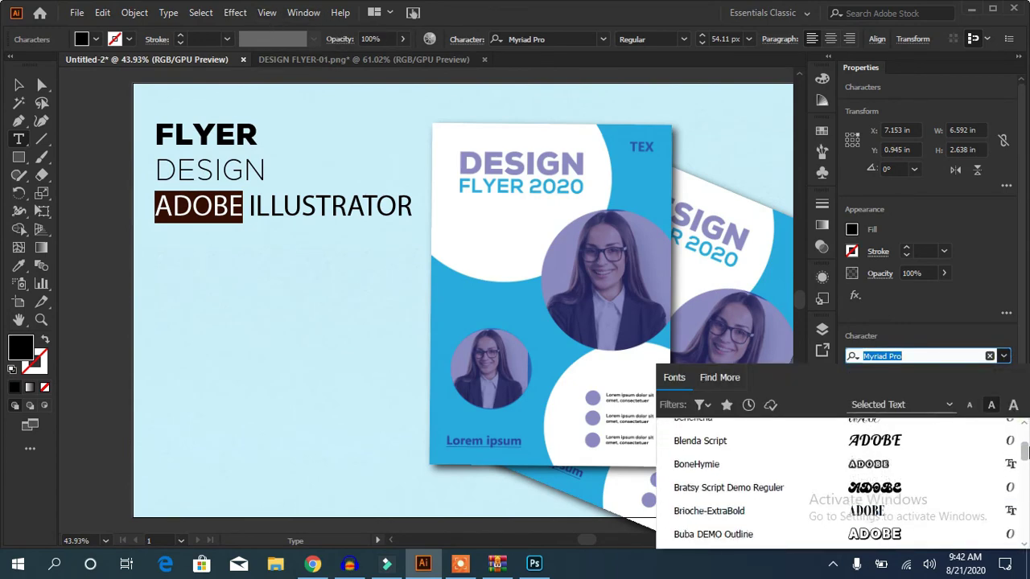
drag(1024, 432, 1024, 487)
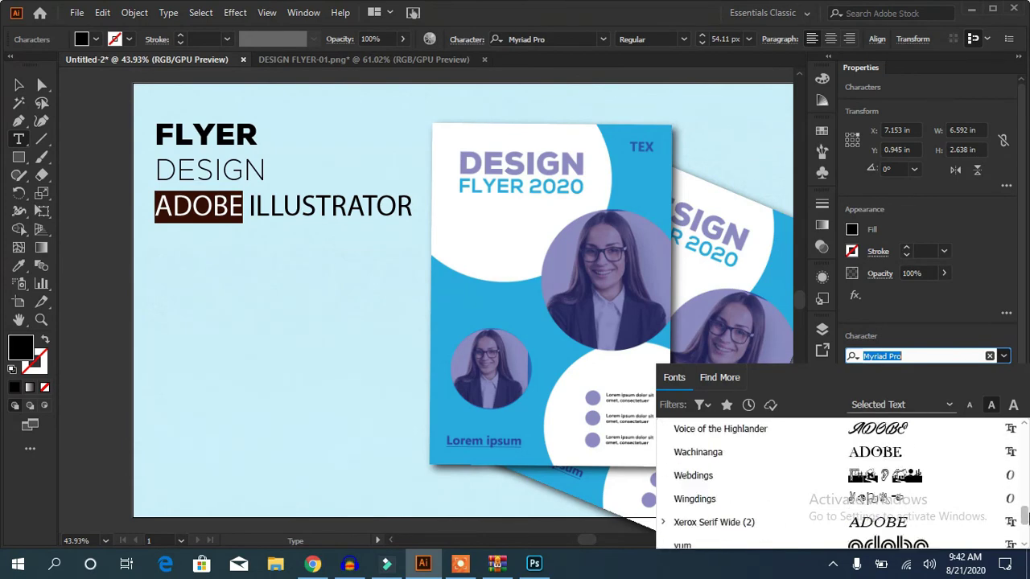
drag(1023, 486, 1024, 519)
click(777, 475)
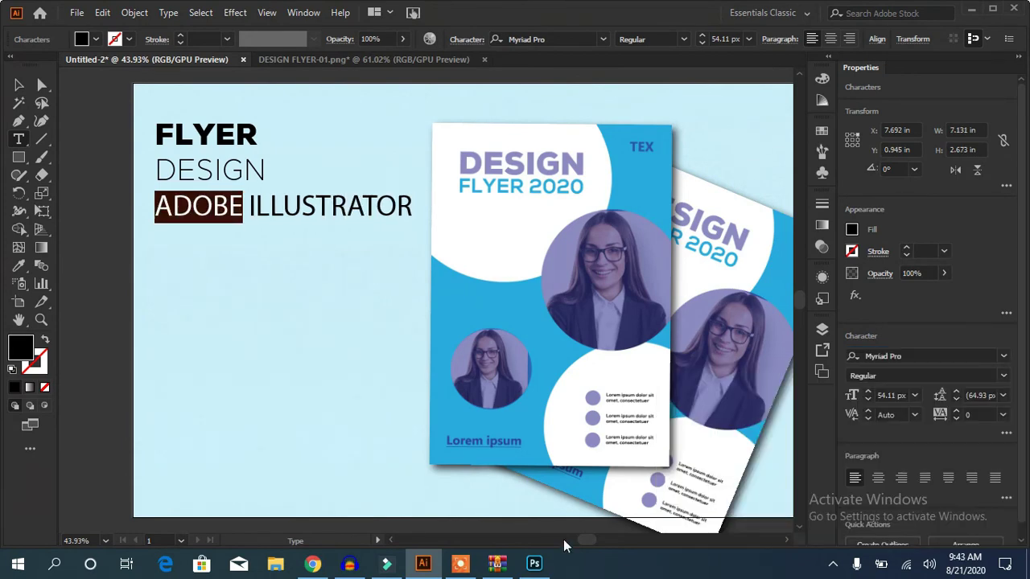
Select the whole ADOBE ILLUSTRATOR line and show the extended character settings
click(19, 85)
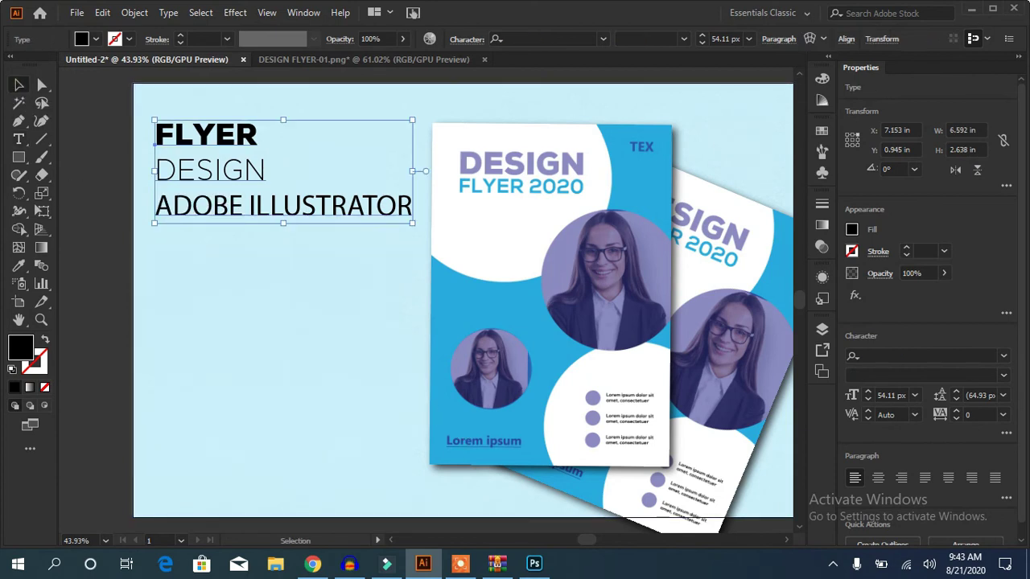
click(19, 138)
drag(154, 206, 412, 206)
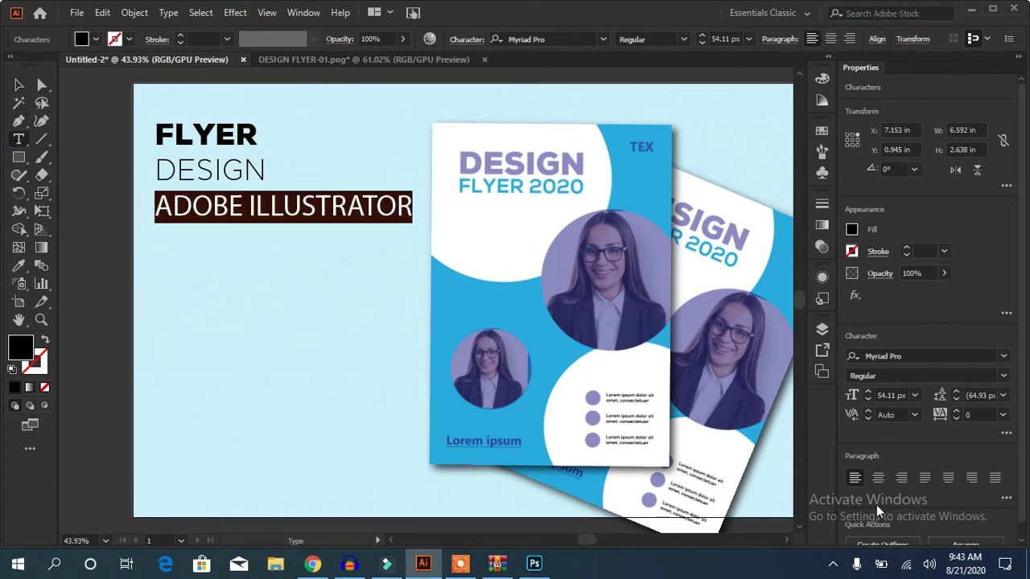
click(1003, 356)
click(1006, 434)
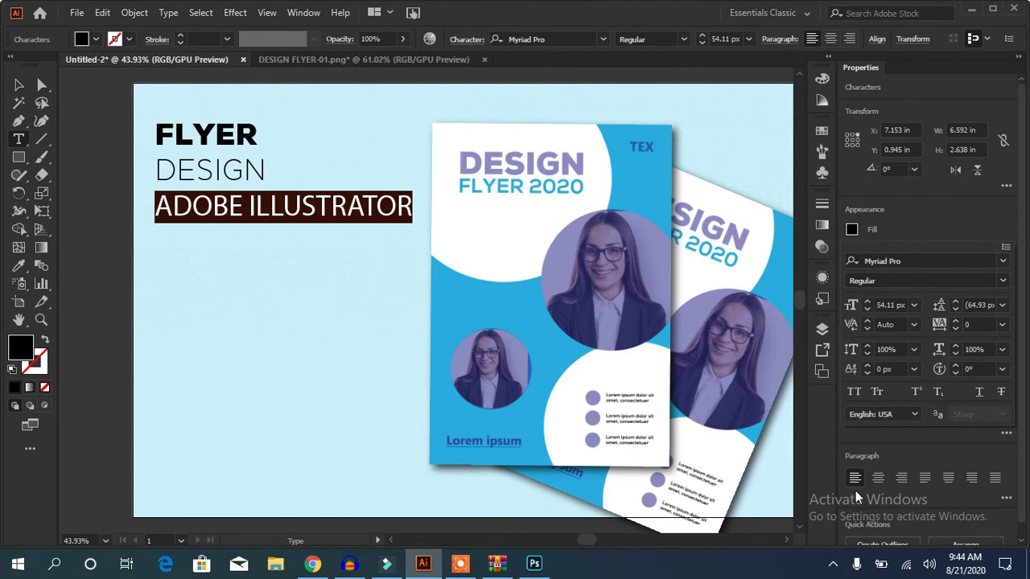
Delete an accidental empty text frame drawn below the heading
drag(202, 305, 340, 237)
key(BackSpace)
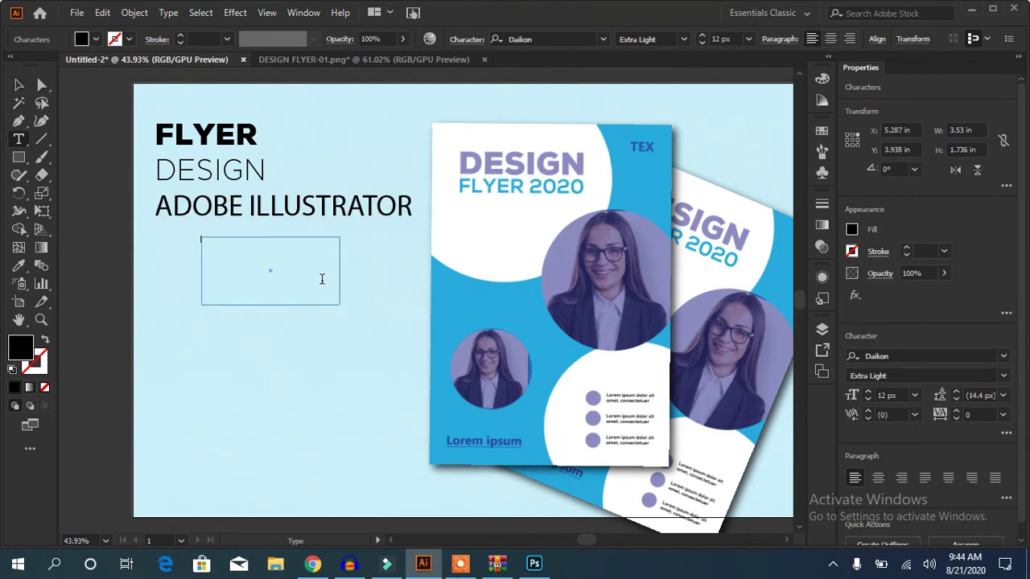
click(18, 86)
key(Delete)
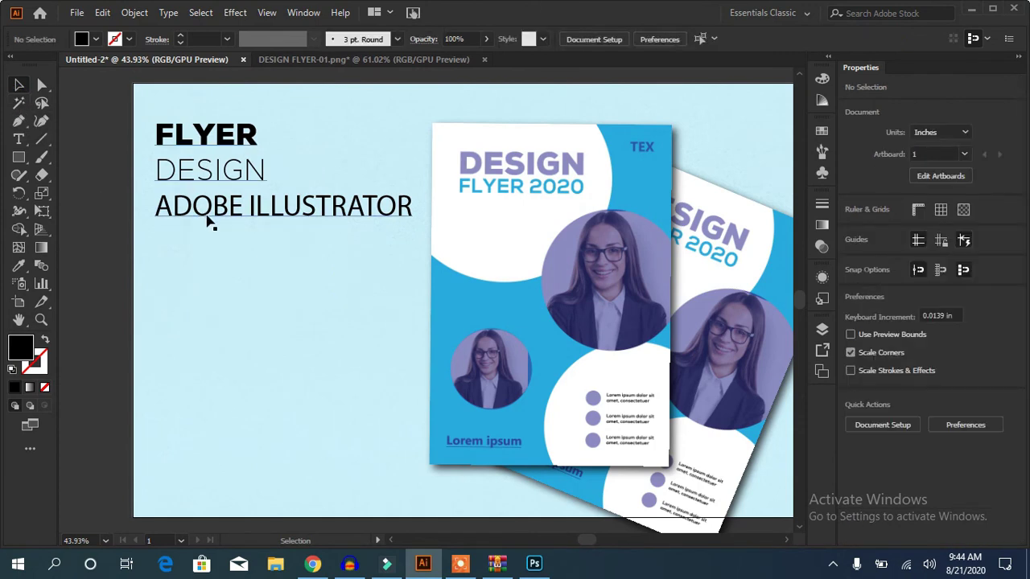
Convert the third line to Title Case so it reads 'Adobe Illustrator'
key(t)
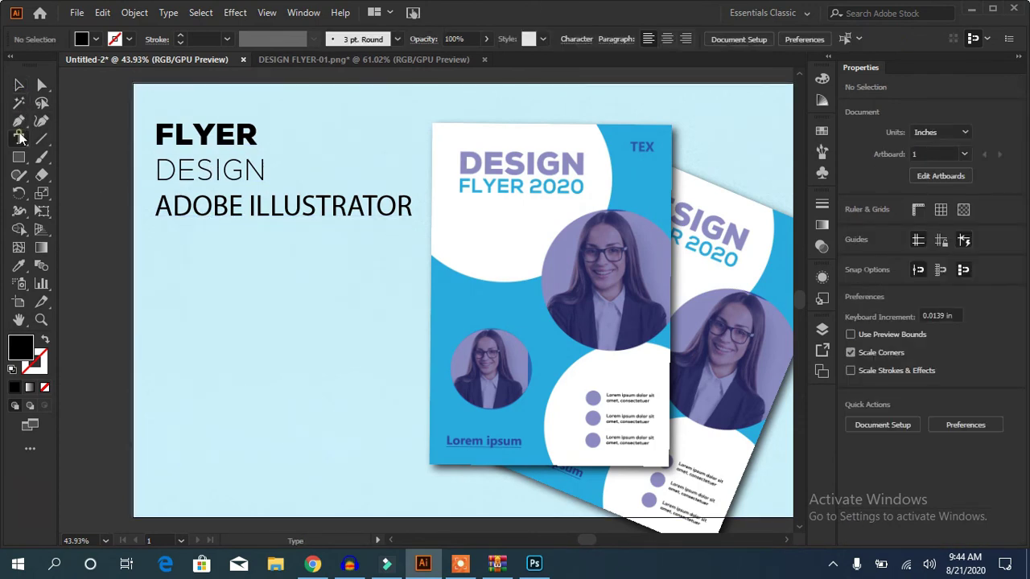
click(161, 208)
key(ctrl+a)
click(235, 12)
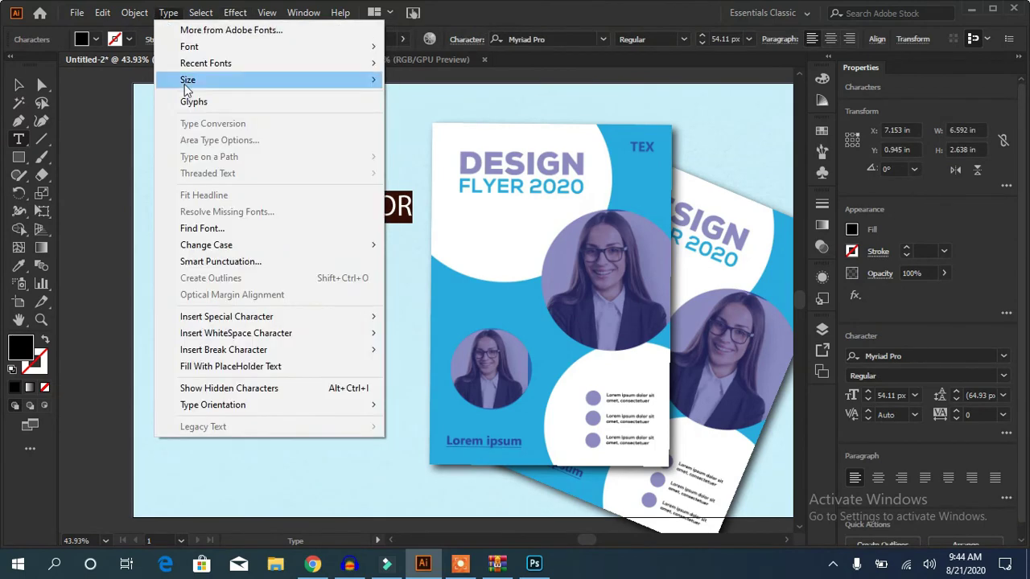
click(426, 278)
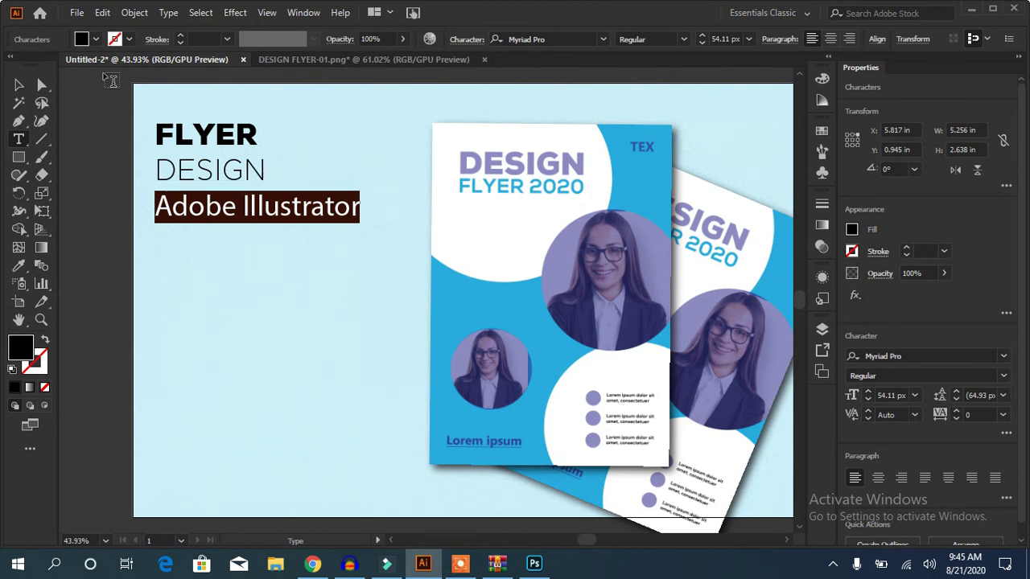
Add a new 'Like' text on the artboard's left side
key(Escape)
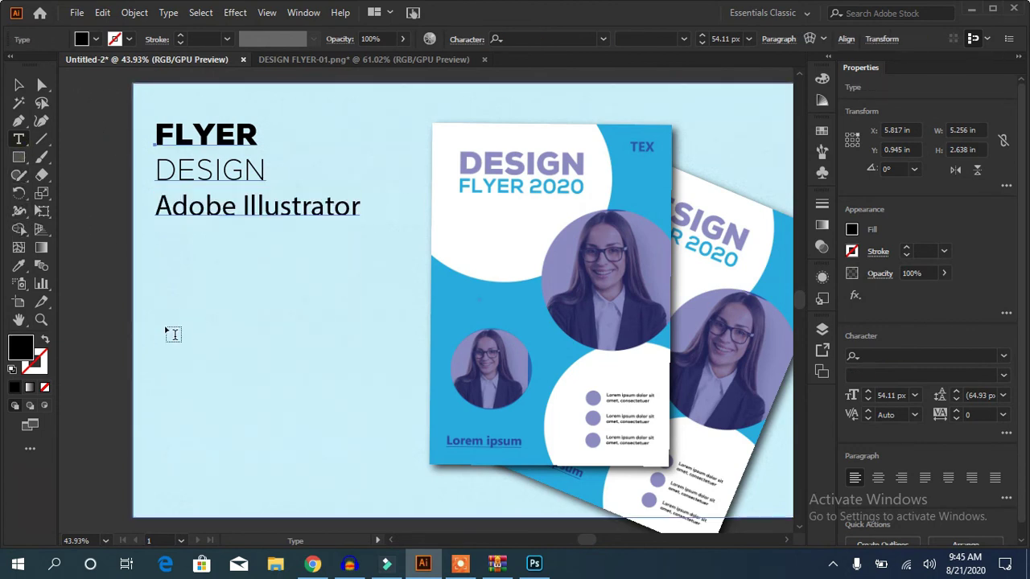
click(164, 325)
key(BackSpace)
text(Like)
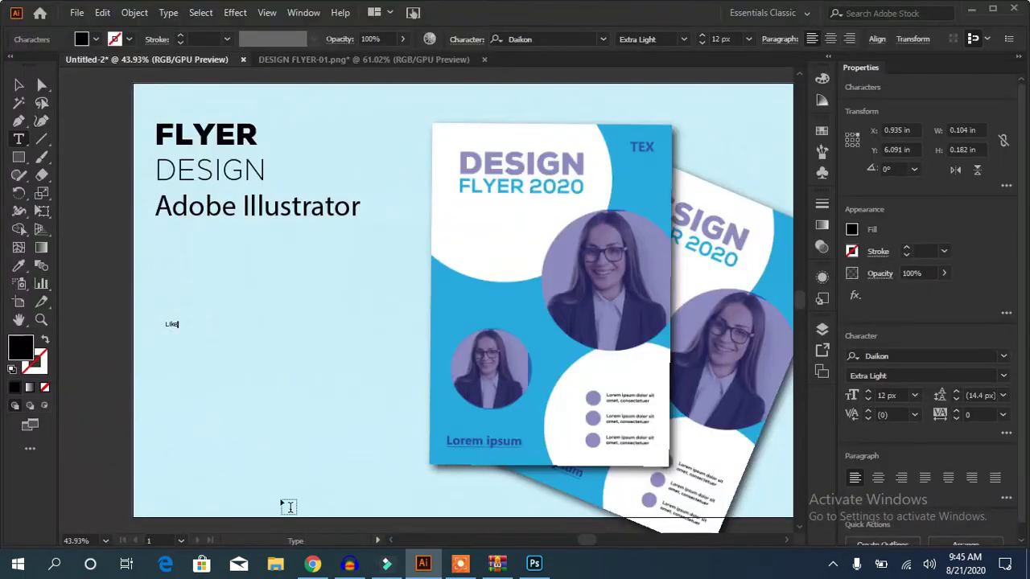
click(424, 564)
Enlarge 'Like' to about 177 px and move it under the heading
key(Escape)
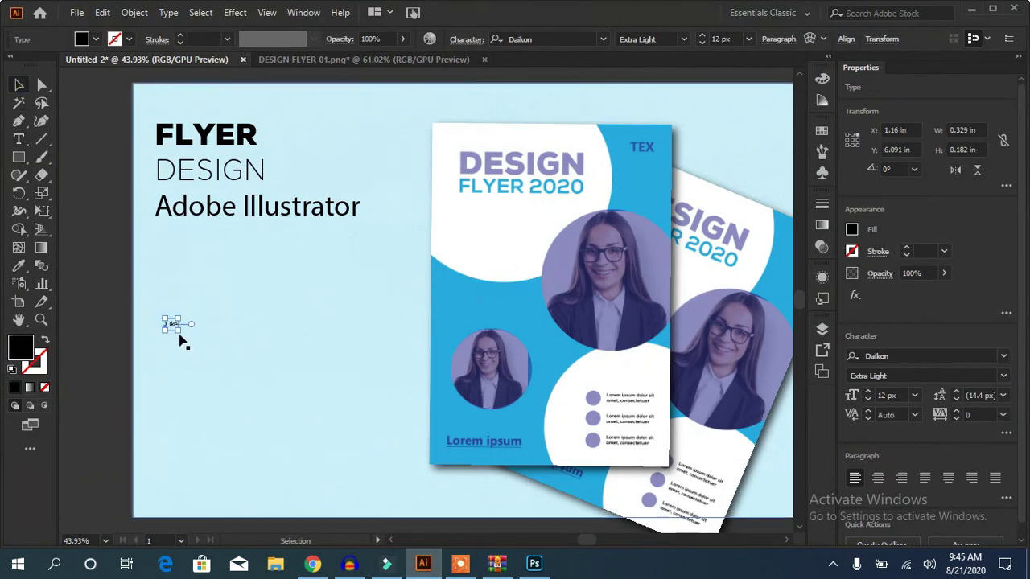
drag(181, 330, 361, 449)
drag(263, 321, 263, 288)
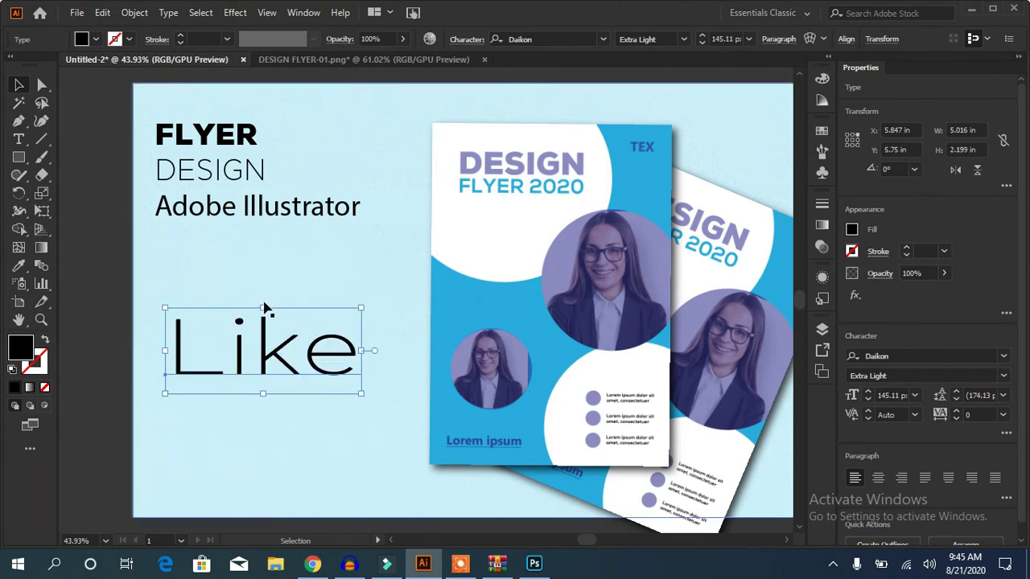
drag(273, 350, 253, 315)
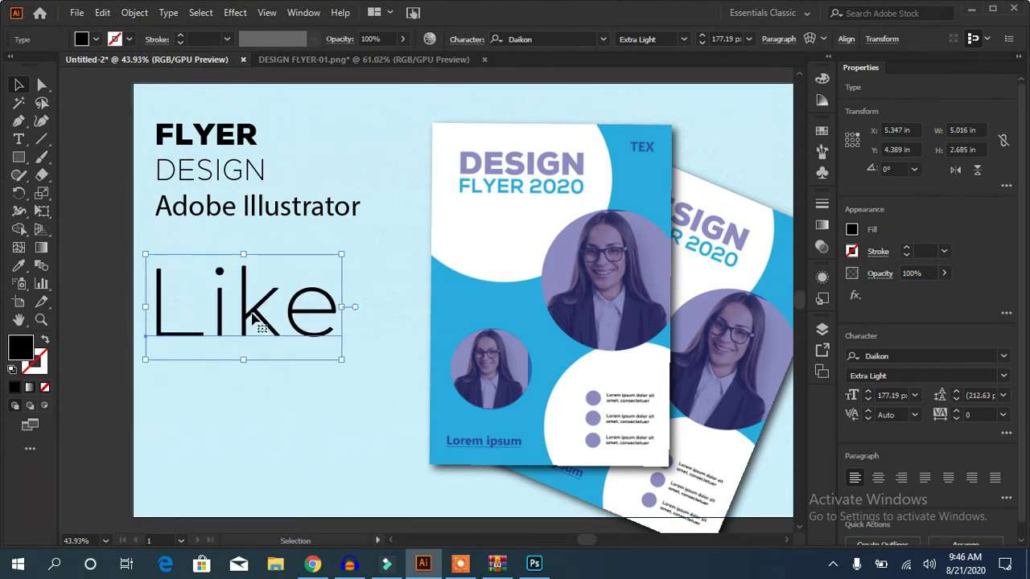